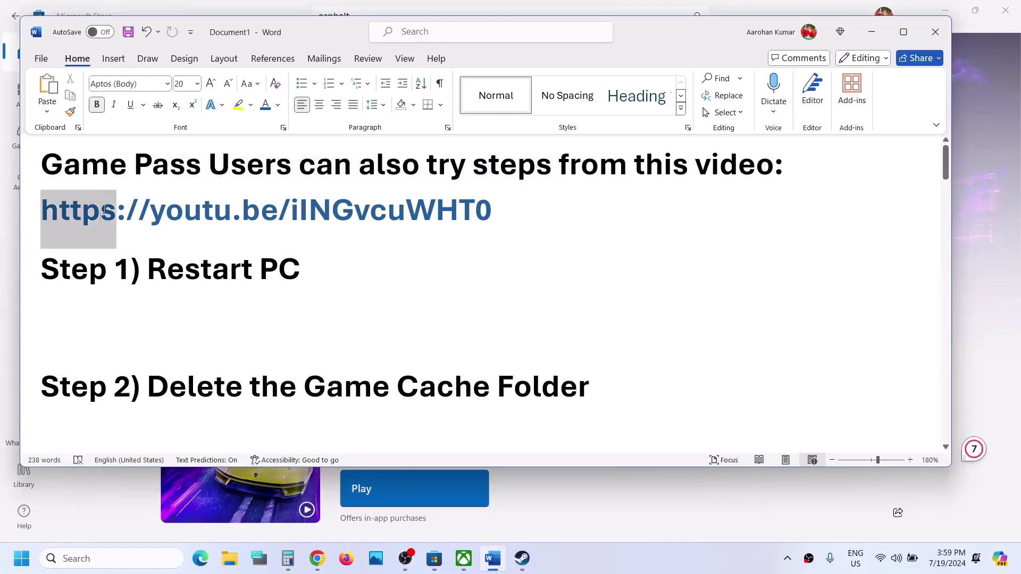
Highlight the YouTube link for Game Pass users, view its search result in Chrome, and return to the Word document.
left_click_drag(499, 210, 38, 213)
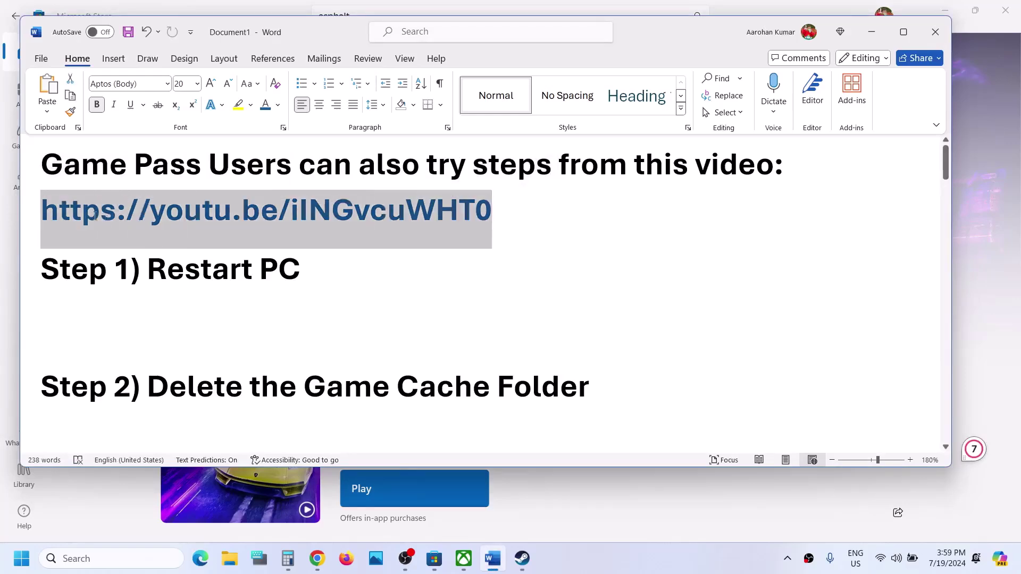
left_click(321, 562)
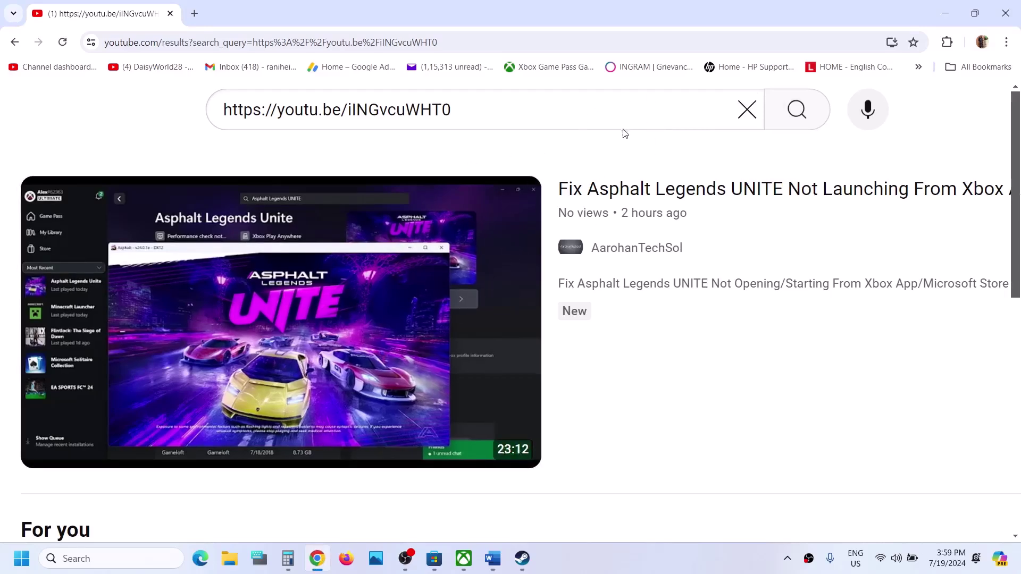
left_click(504, 564)
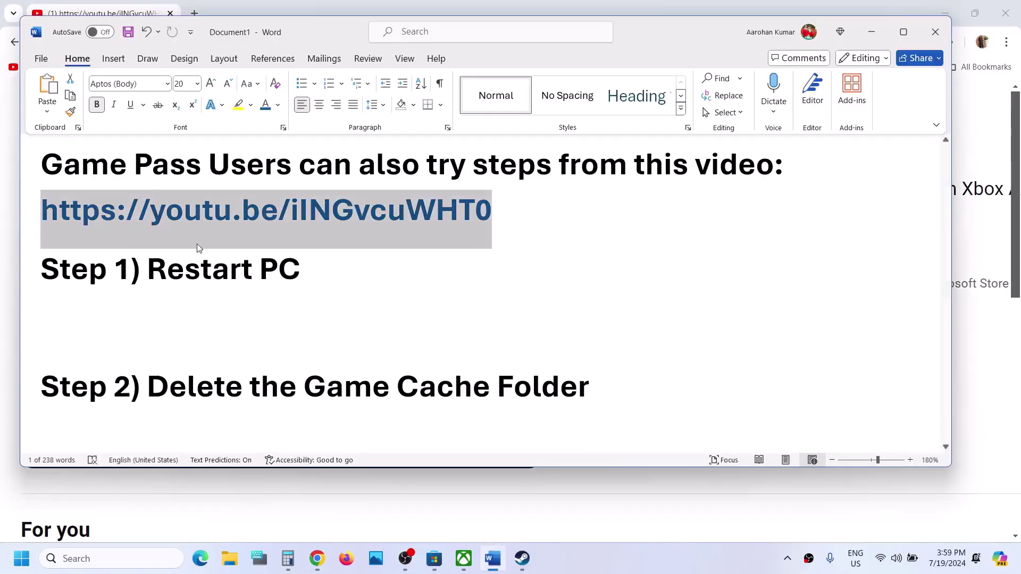
Highlight "Restart PC" in Step 1, view the Windows power options including Restart, and dismiss them without restarting.
left_click_drag(146, 272, 301, 274)
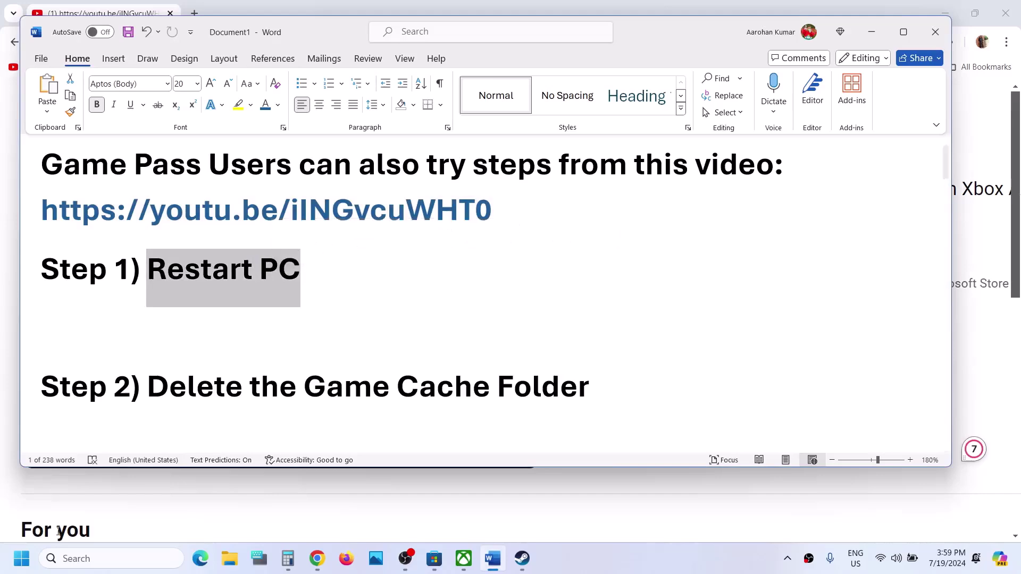
left_click(21, 558)
left_click(387, 514)
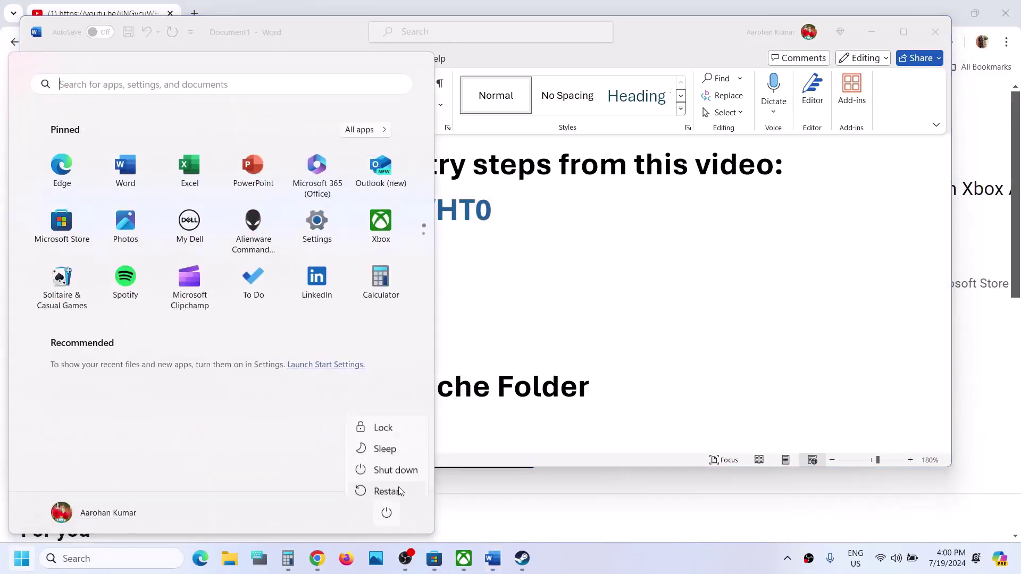
key("Escape")
key("Escape")
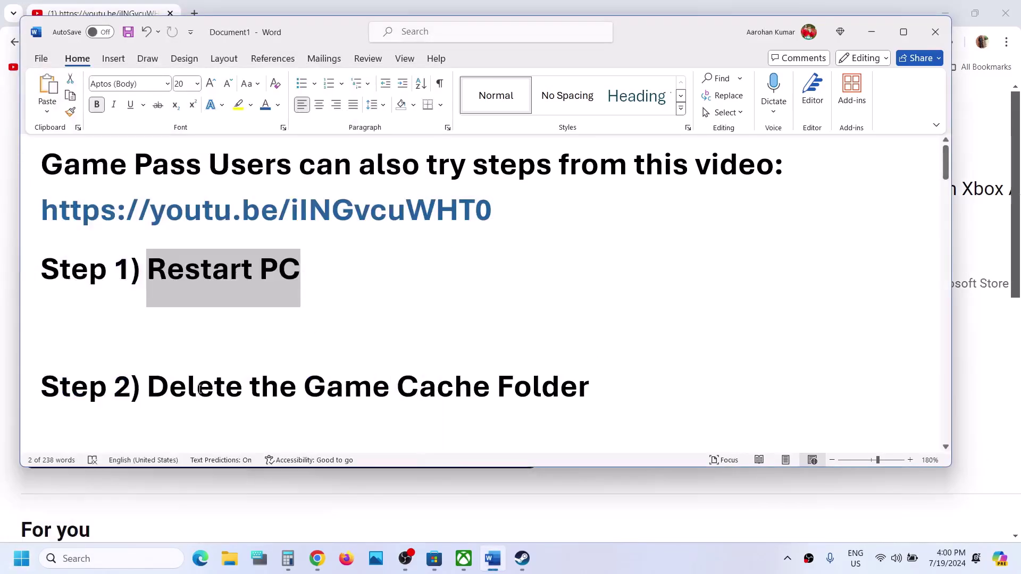
Highlight "Delete the Game Cache Folder" in Step 2 and open the C: drive in File Explorer.
left_click_drag(145, 392, 589, 391)
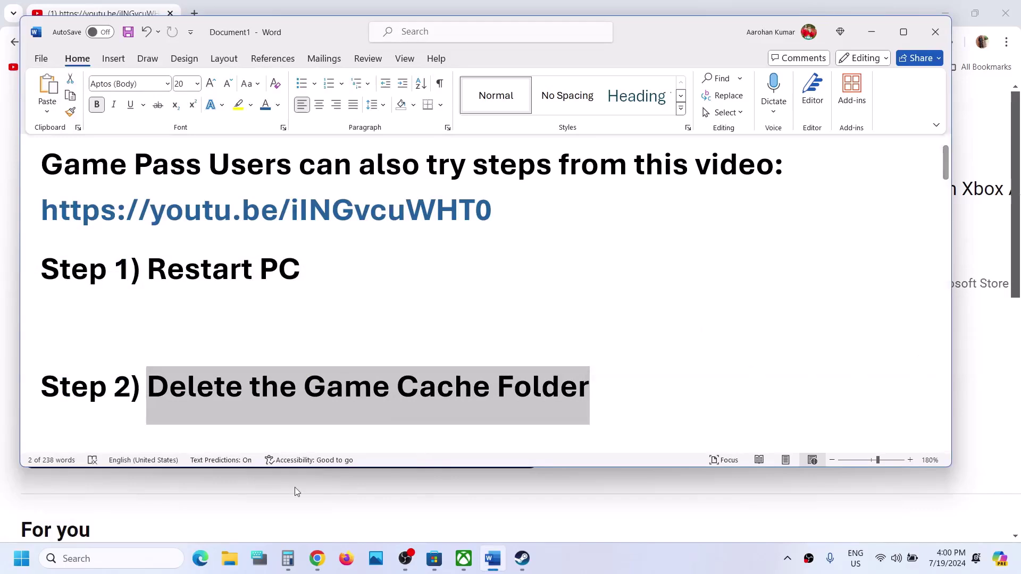
left_click(230, 558)
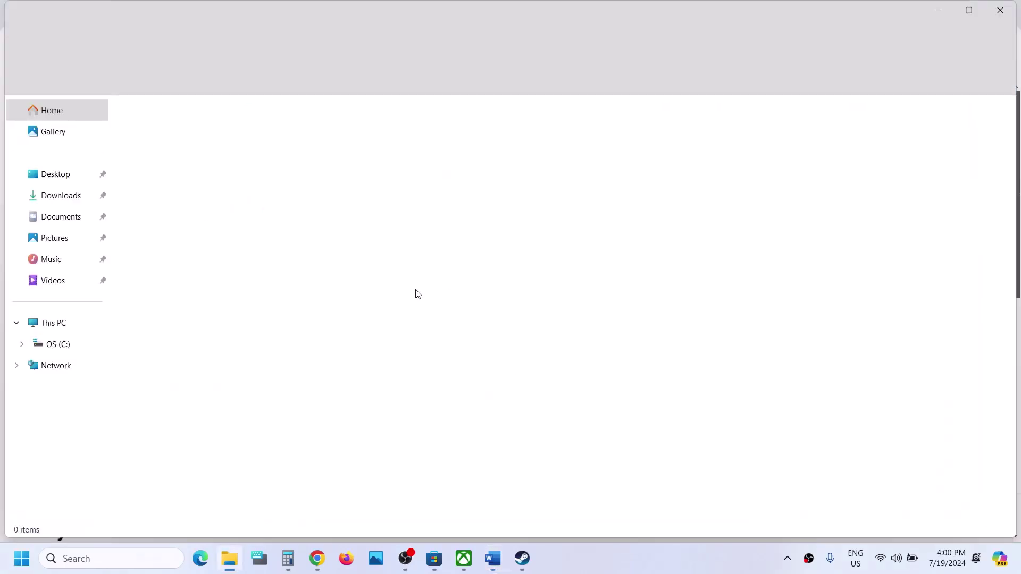
left_click(68, 322)
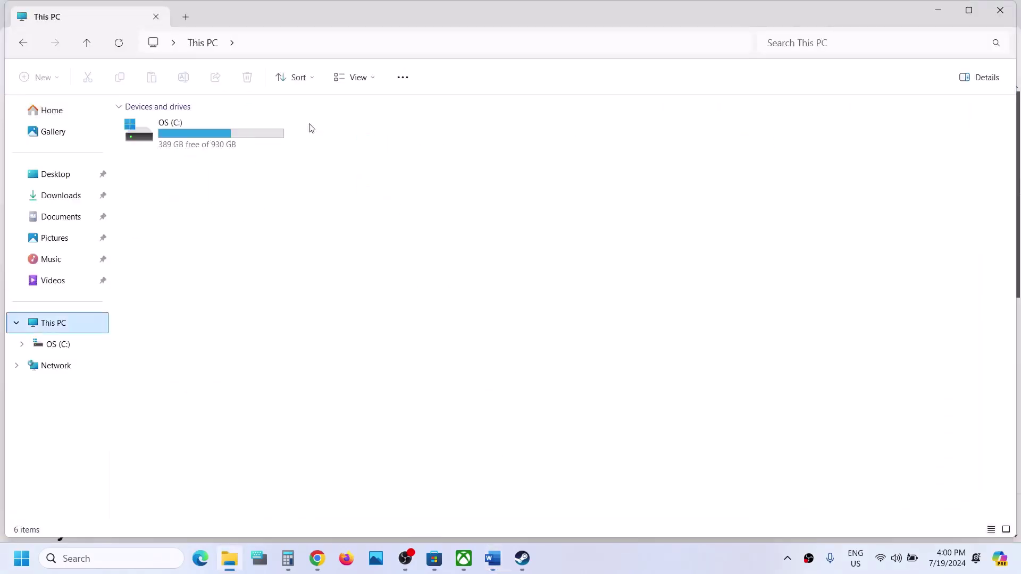
double_click(228, 129)
scroll(230, 132, "down", 2)
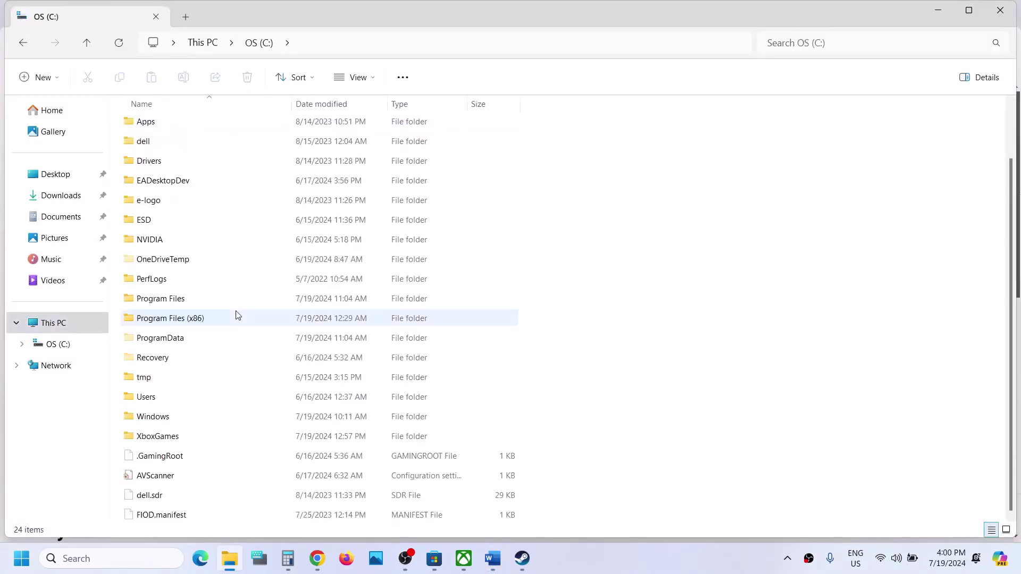
Open the AppData\Local folder of the user profile inside the Users folder.
left_click(146, 397)
double_click(146, 398)
left_click(172, 133)
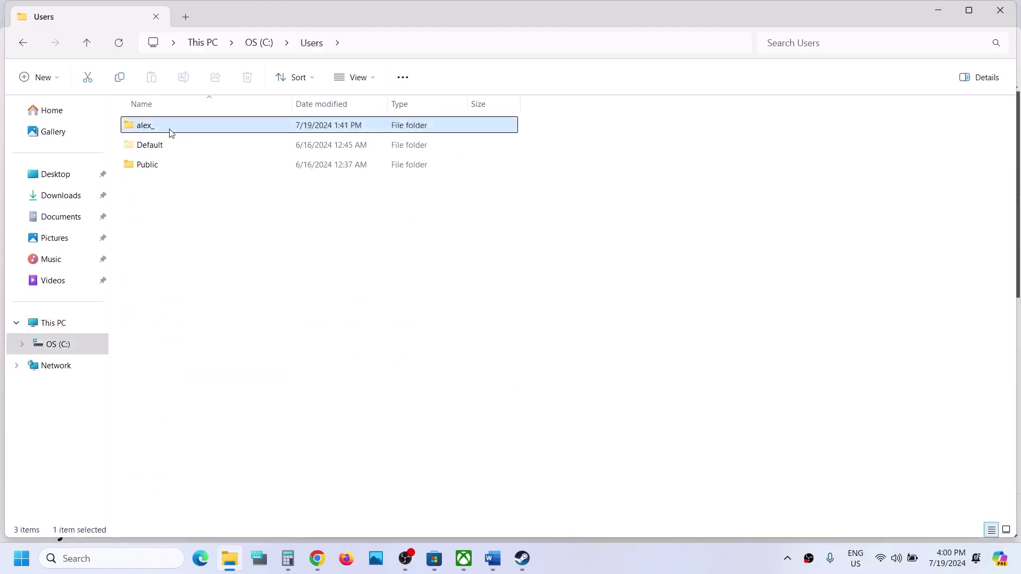
double_click(189, 131)
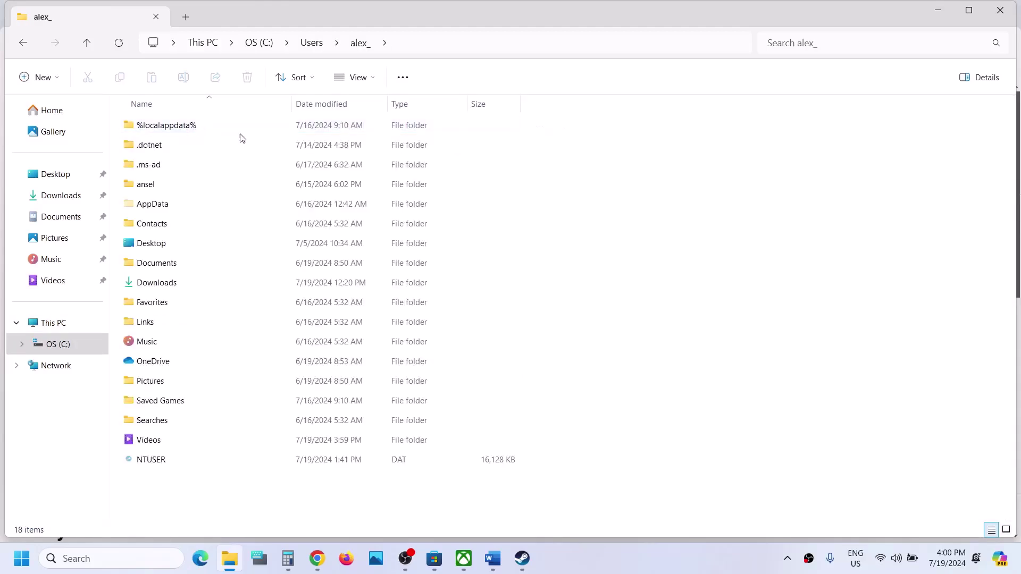
double_click(153, 202)
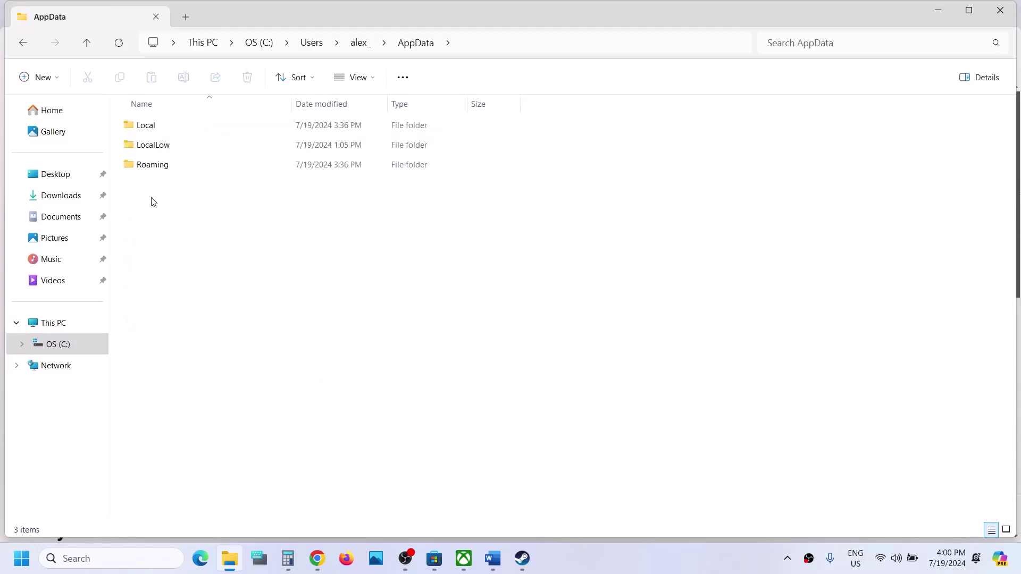
double_click(170, 127)
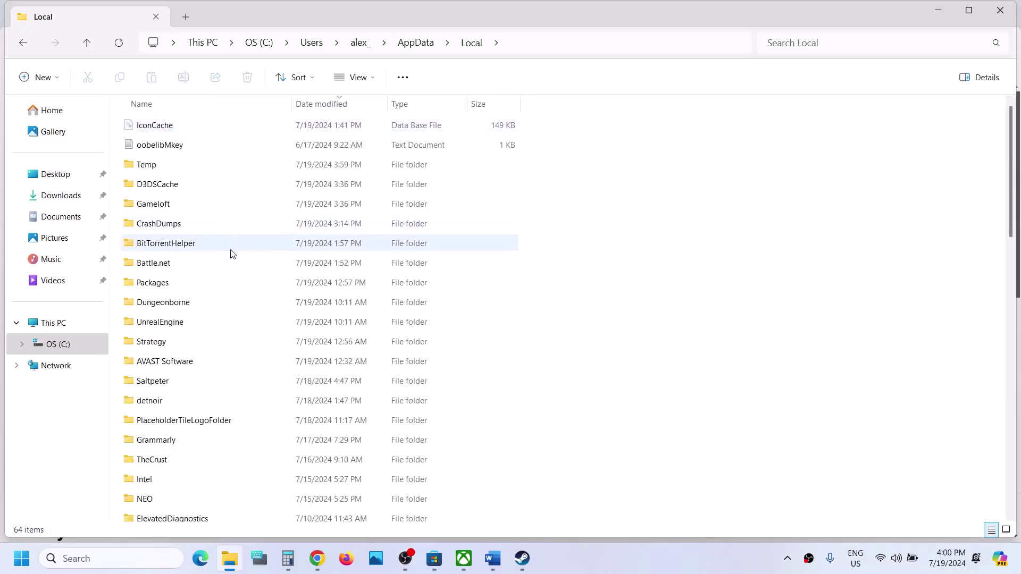
Open Gameloft\Asphalt 9 Legends, select the Cache folder and bring up its available actions.
left_click(179, 205)
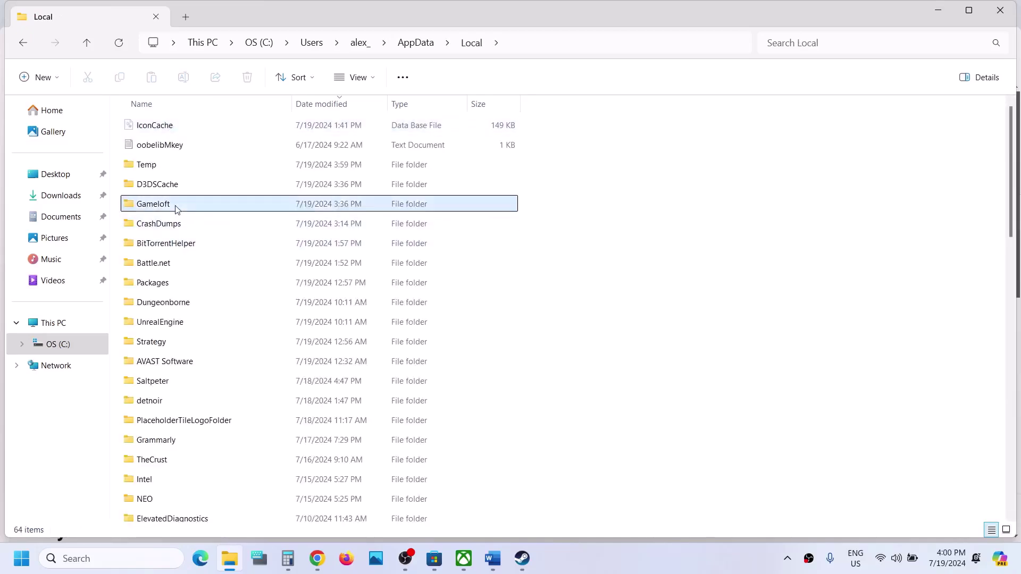
double_click(205, 203)
left_click(184, 128)
double_click(186, 132)
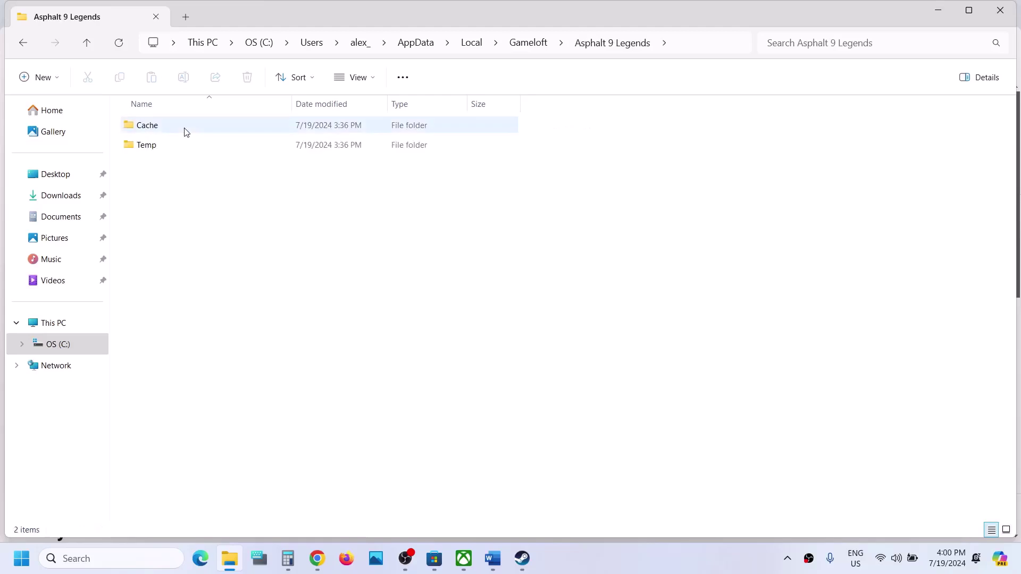
left_click(173, 129)
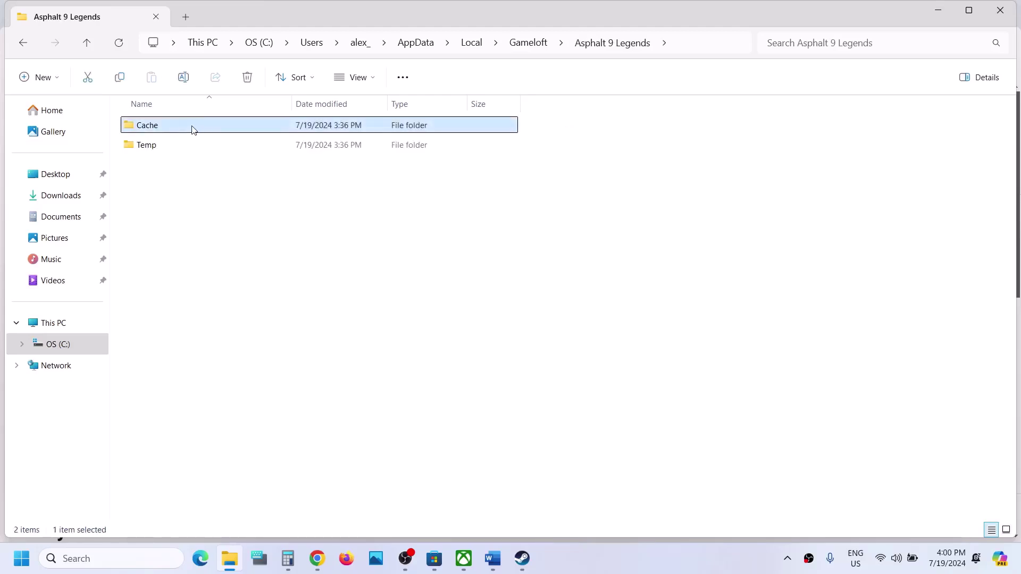
right_click(193, 131)
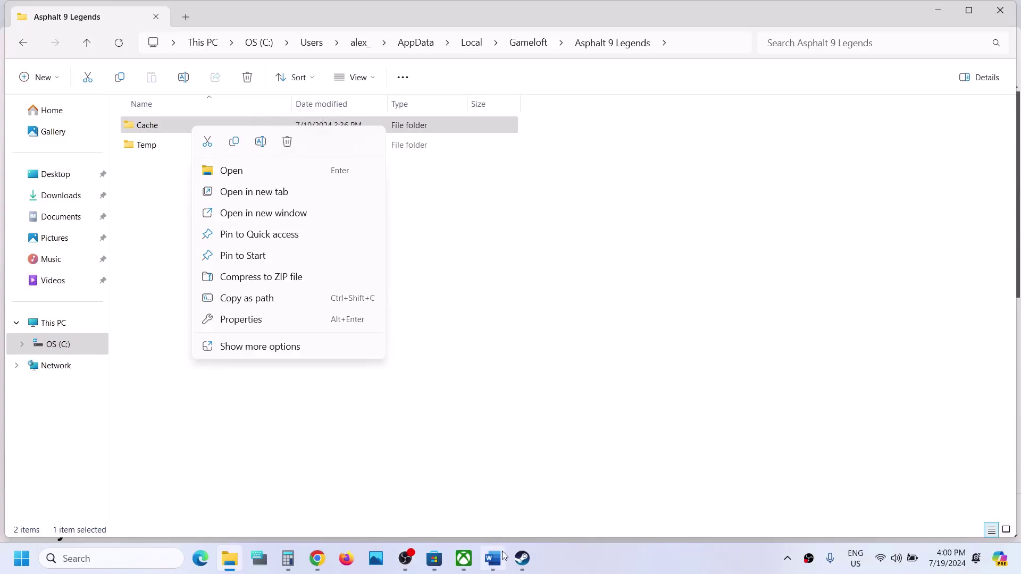
View the game's Steam library page, return to Word and highlight Step 3's text about running the game as administrator from its installation folder.
left_click(521, 560)
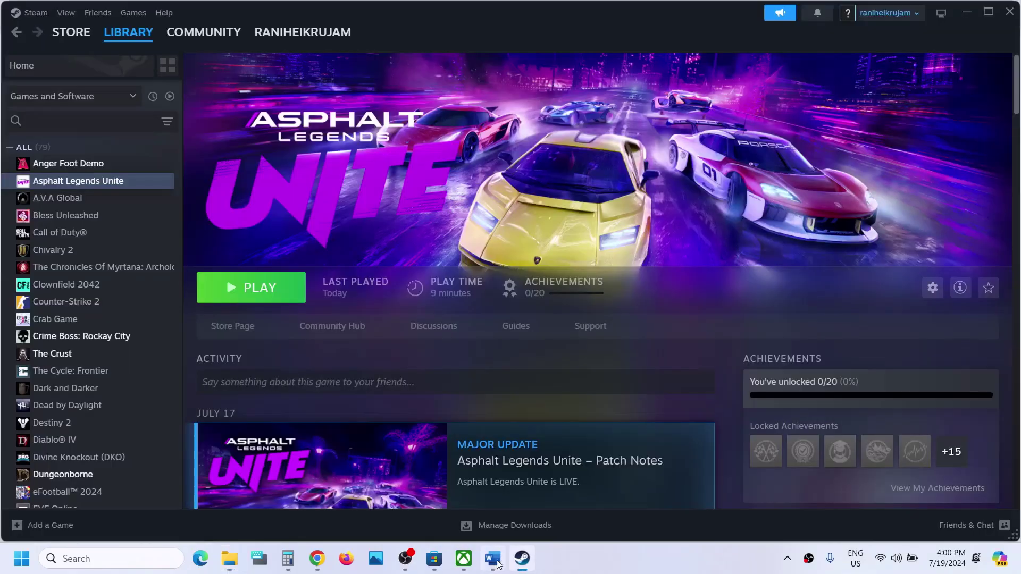
left_click(492, 558)
scroll(356, 317, "down", 5)
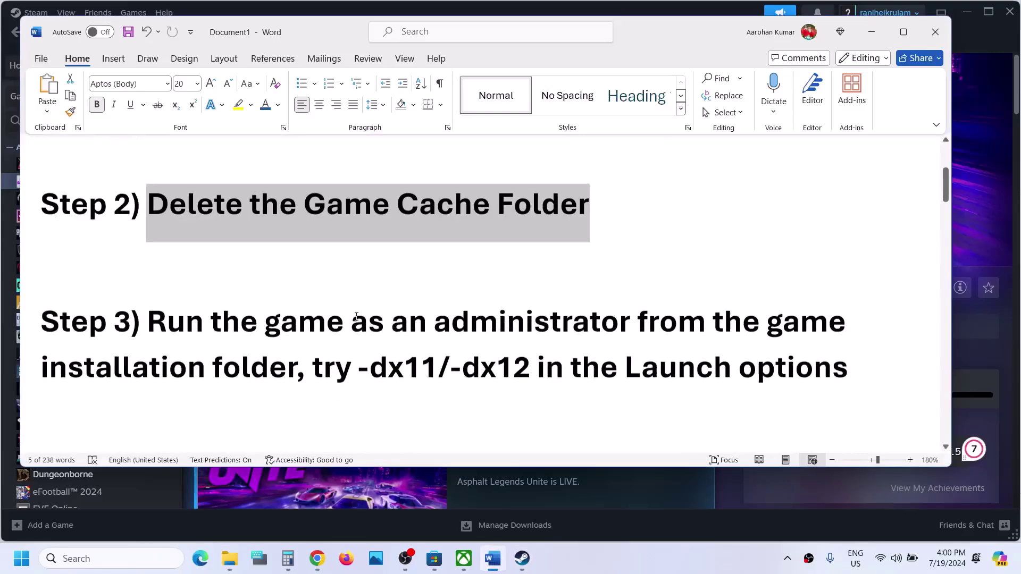
left_click_drag(156, 288, 298, 345)
Switch to Steam, browse the local files of Asphalt Legends Unite and look through the installation folder.
left_click(521, 558)
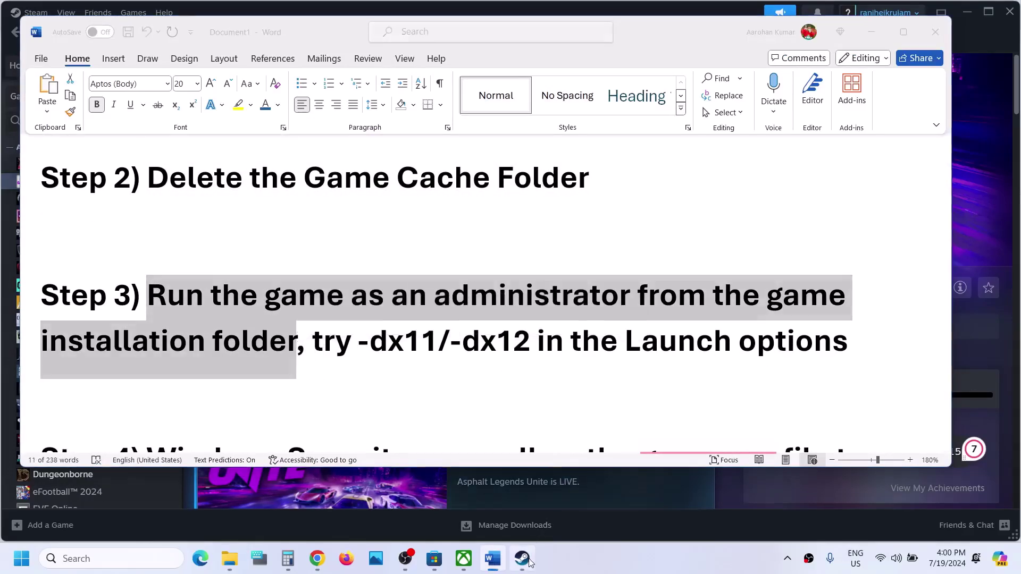
right_click(122, 187)
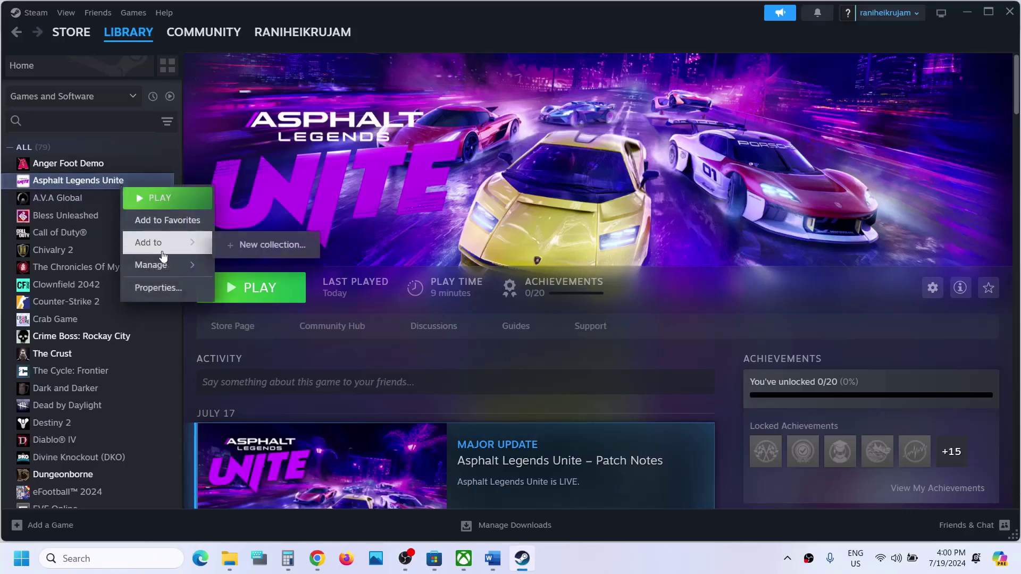
mouse_move(159, 266)
left_click(293, 291)
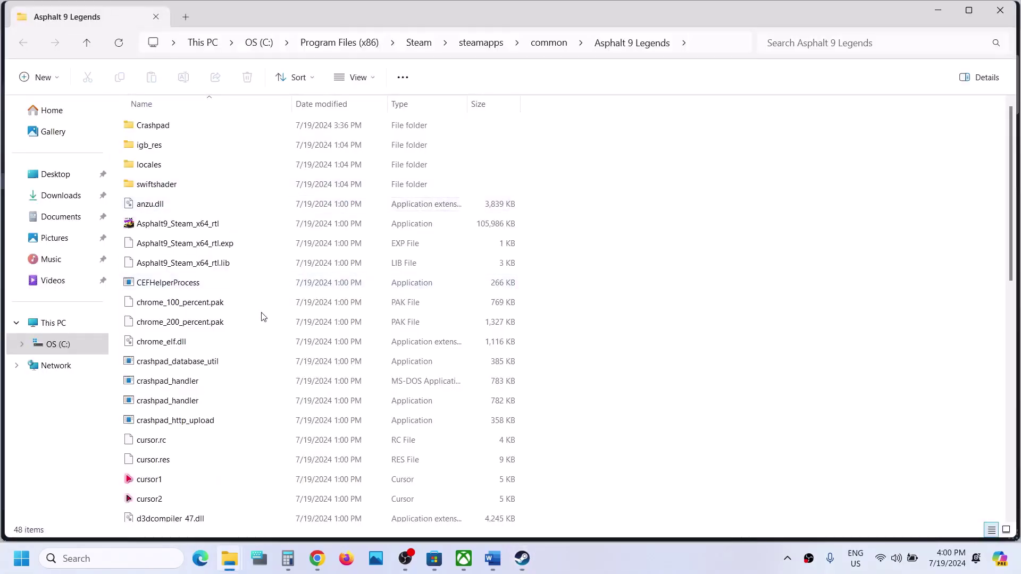
scroll(261, 317, "down", 10)
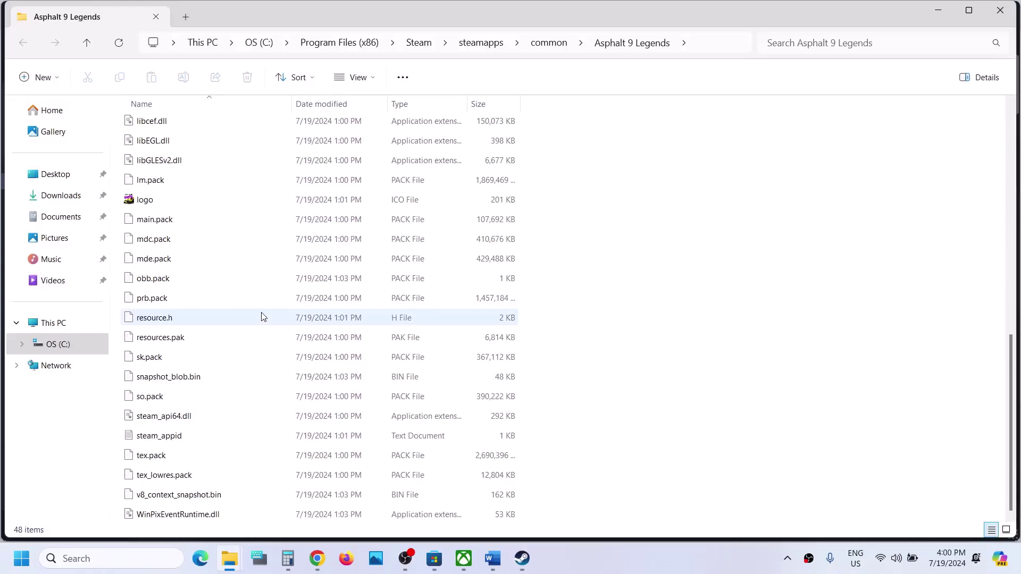
scroll(261, 316, "up", 10)
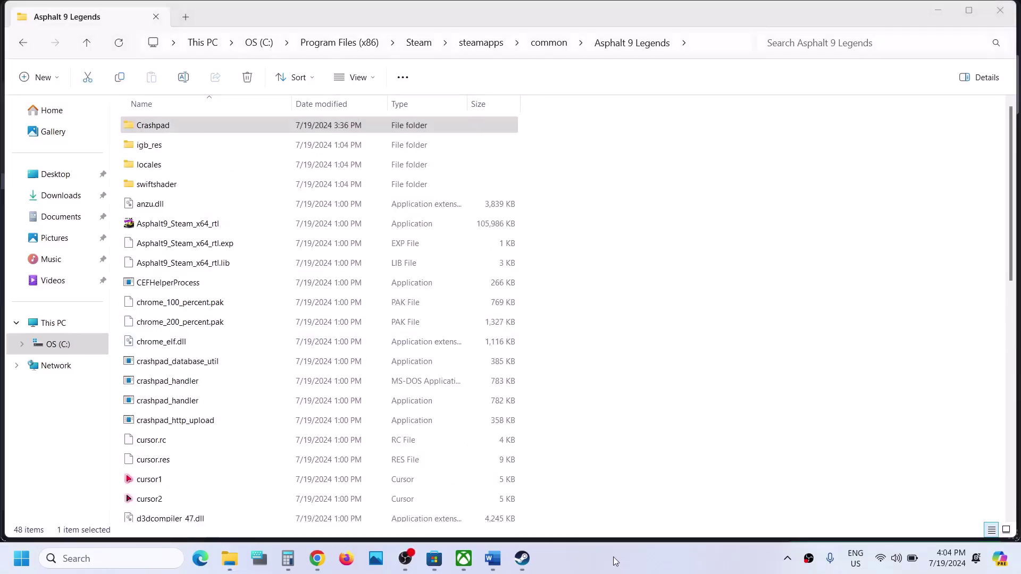
Set the Asphalt9_Steam_x64_rtl application to run as an administrator and apply the compatibility change.
left_click(191, 226)
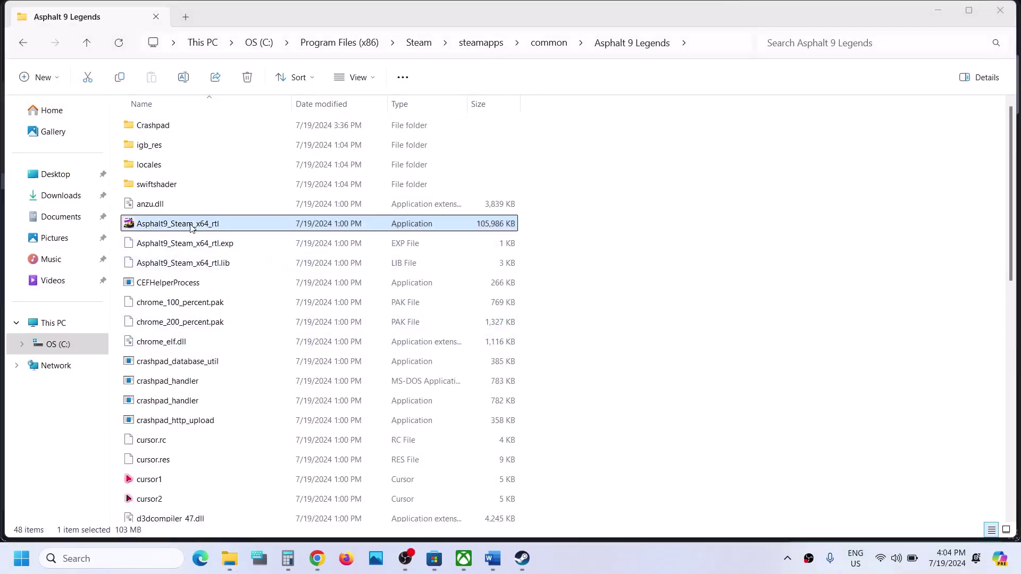
right_click(191, 226)
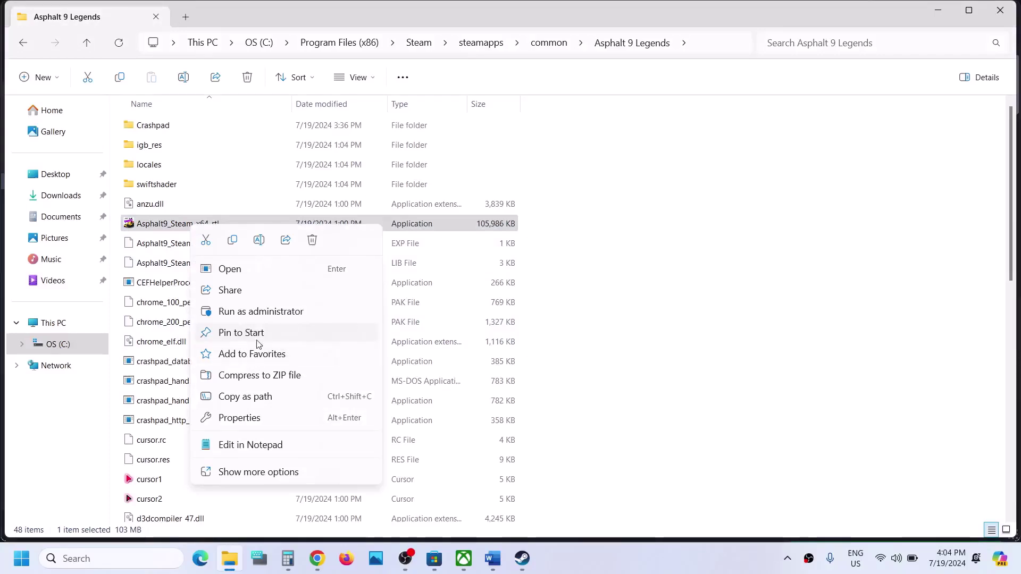
left_click(239, 419)
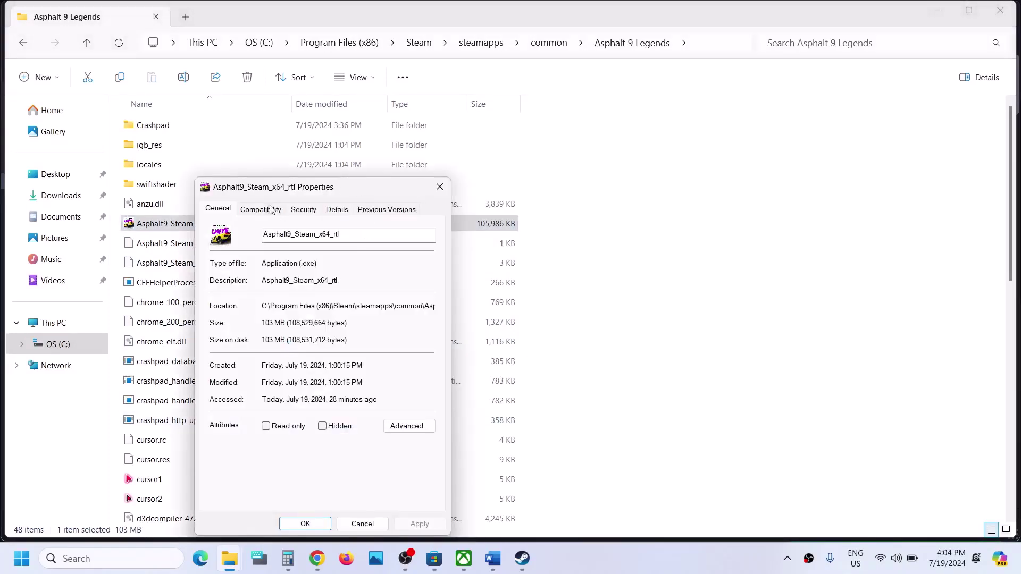
left_click(271, 209)
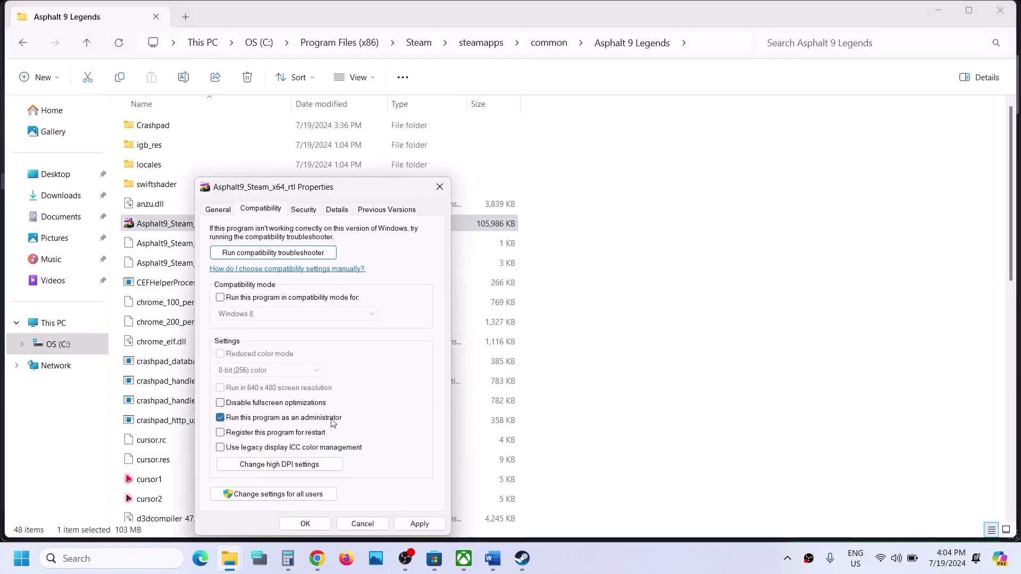
left_click(418, 523)
left_click(305, 523)
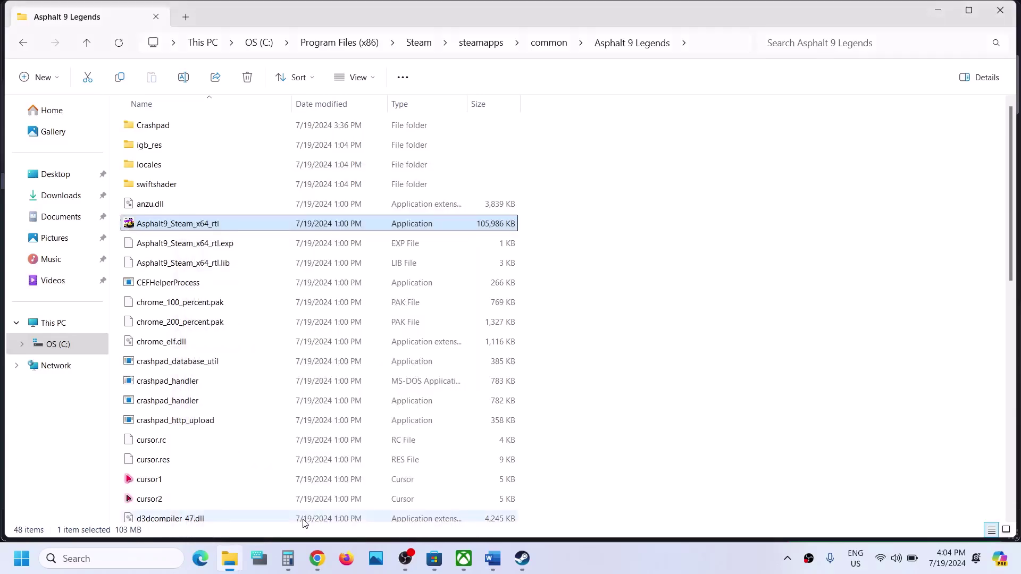
Enable compatibility mode for Windows 8 on the Asphalt9_Steam_x64_rtl application and apply it.
right_click(214, 229)
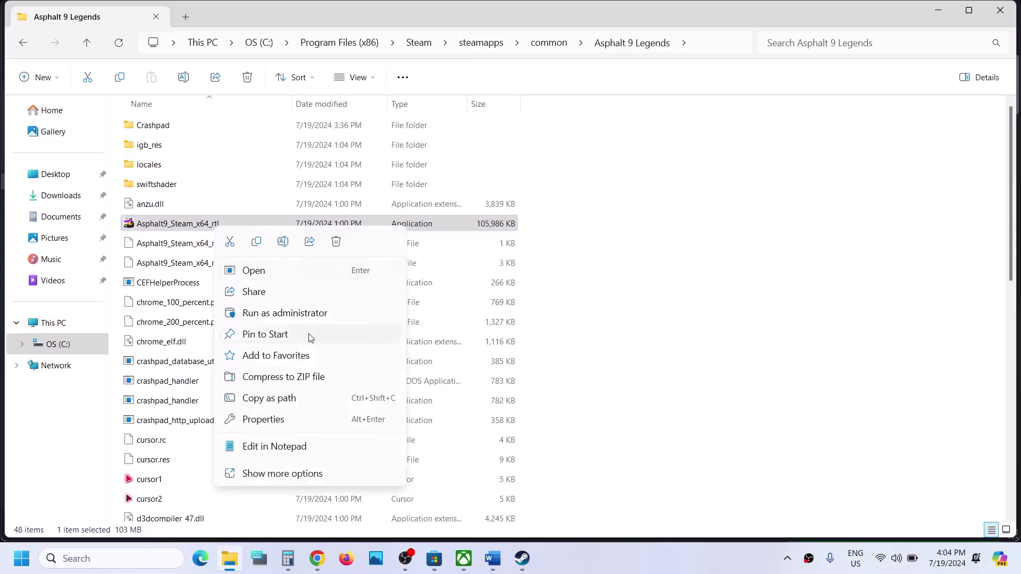
left_click(272, 419)
left_click(274, 209)
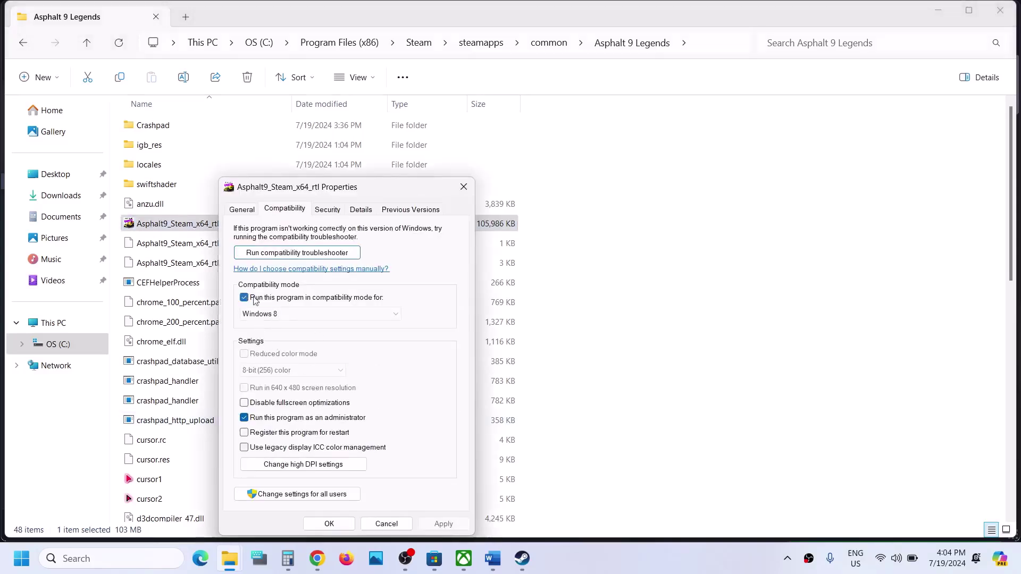
left_click(444, 523)
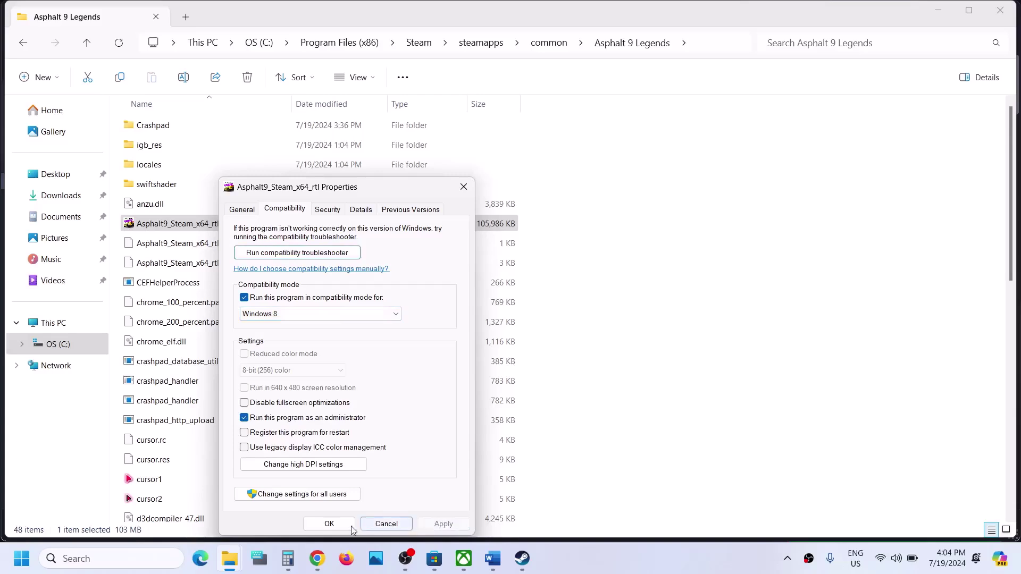
left_click(330, 524)
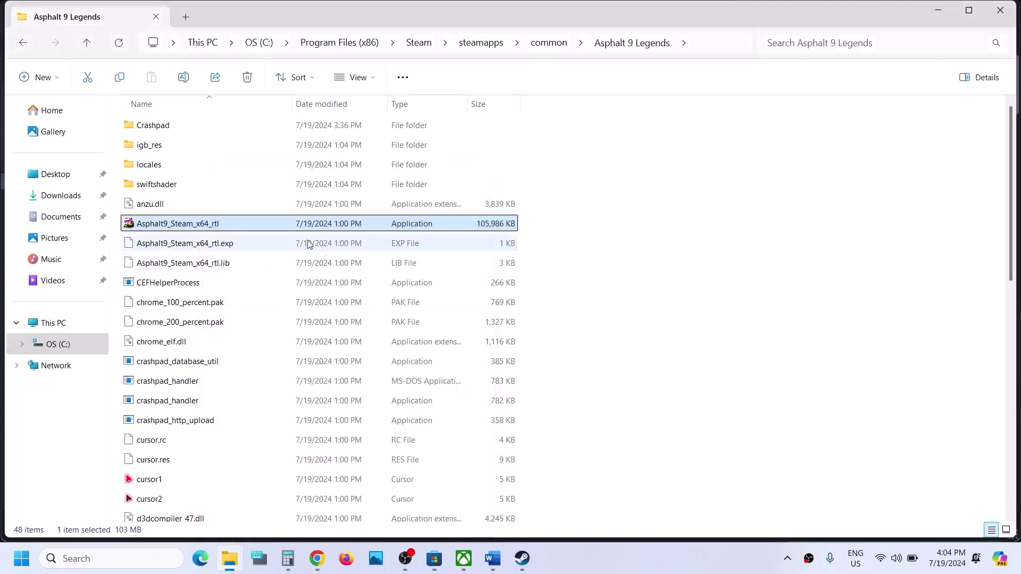
Set the Asphalt9_Steam_x64_rtl application's compatibility mode to Windows 7, disable fullscreen optimizations, and apply both changes.
right_click(234, 228)
left_click(282, 419)
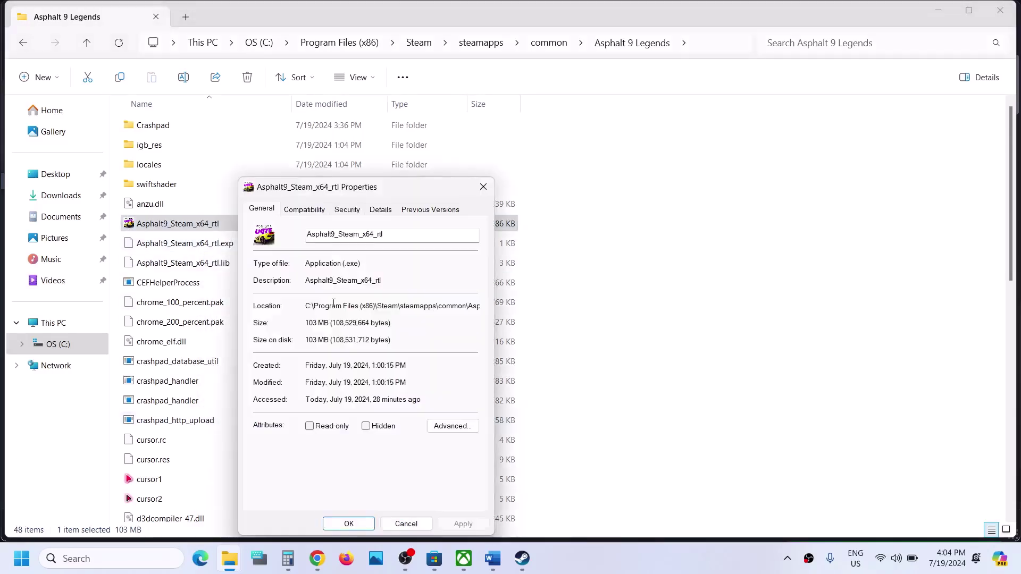
left_click(304, 210)
left_click(335, 314)
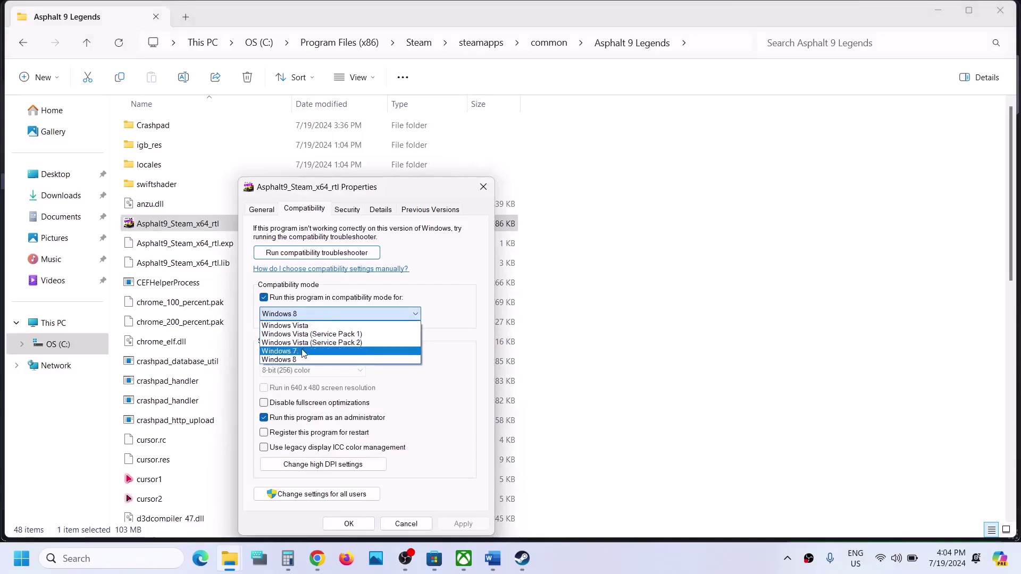
left_click(302, 352)
left_click(462, 524)
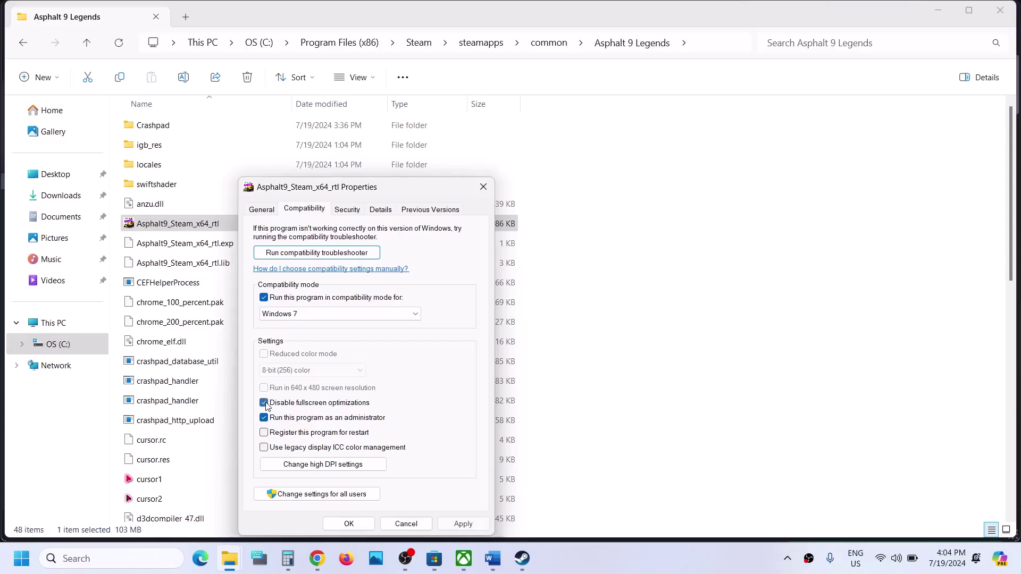
left_click(462, 523)
left_click(351, 524)
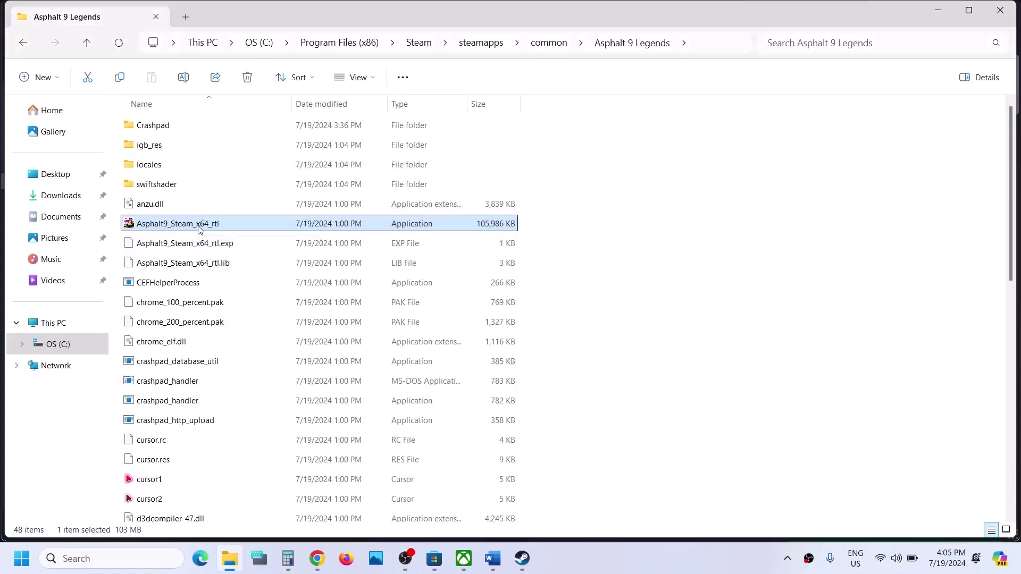
Turn off compatibility mode, fullscreen-optimization disabling and administrator mode for Asphalt9_Steam_x64_rtl, apply the changes, and close the installation folder.
right_click(199, 227)
left_click(274, 418)
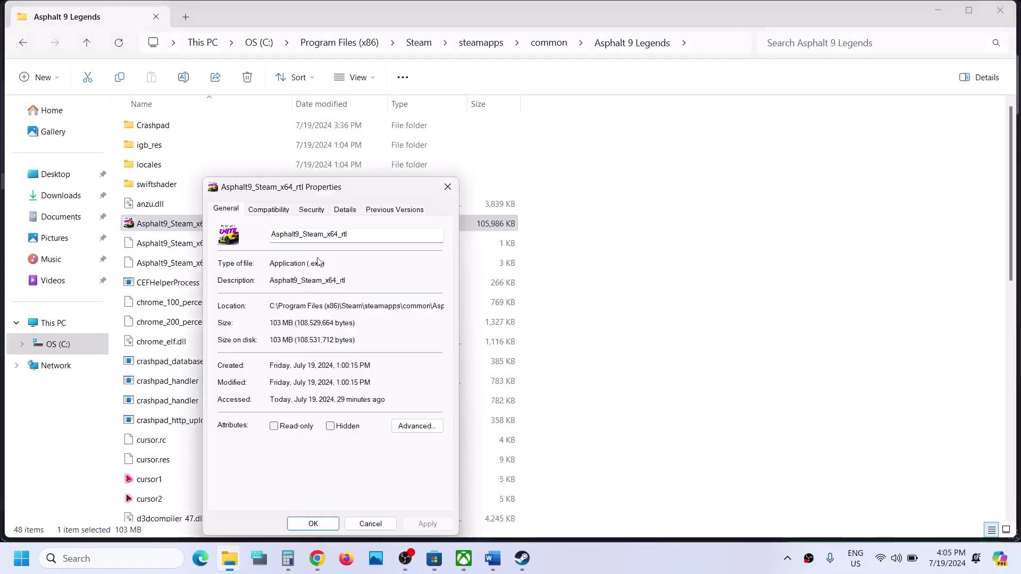
left_click(269, 209)
left_click(228, 297)
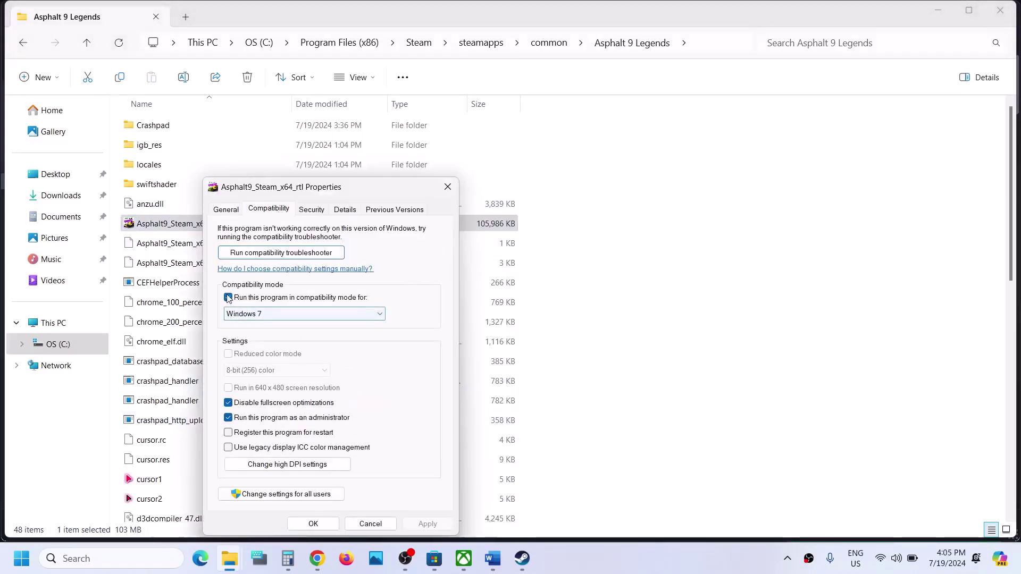
left_click(228, 298)
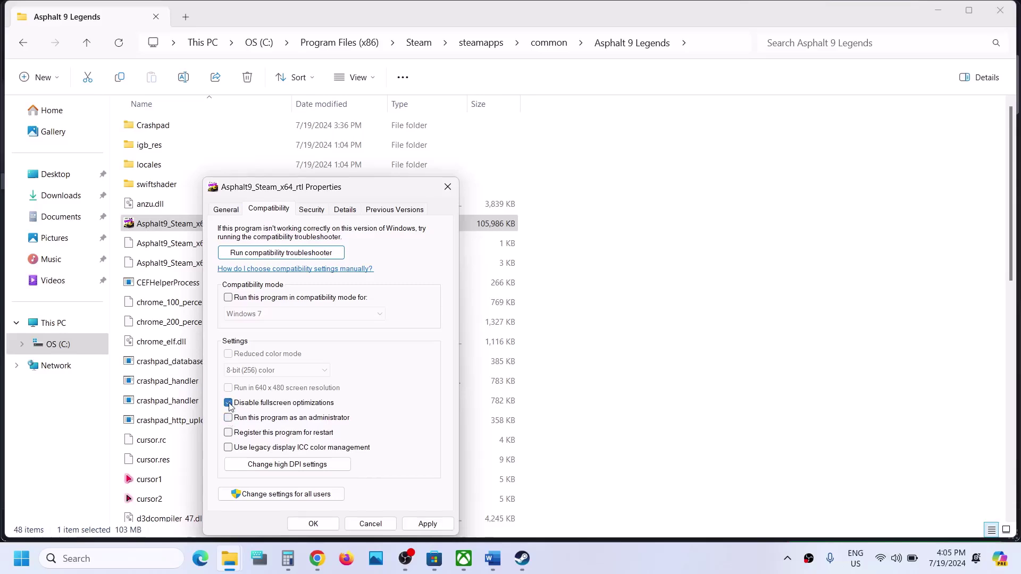
left_click(229, 402)
left_click(427, 524)
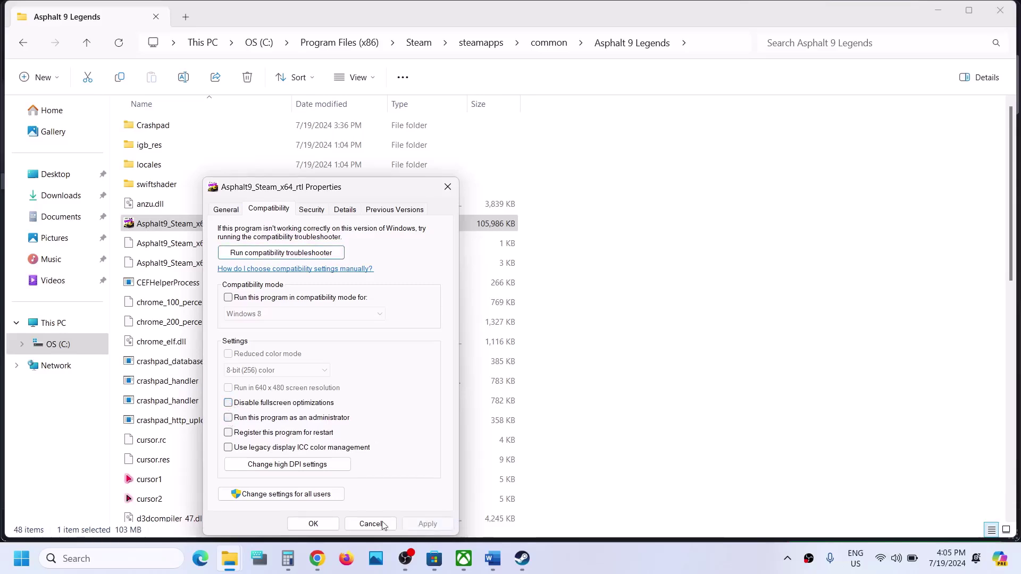
left_click(313, 524)
left_click(1000, 10)
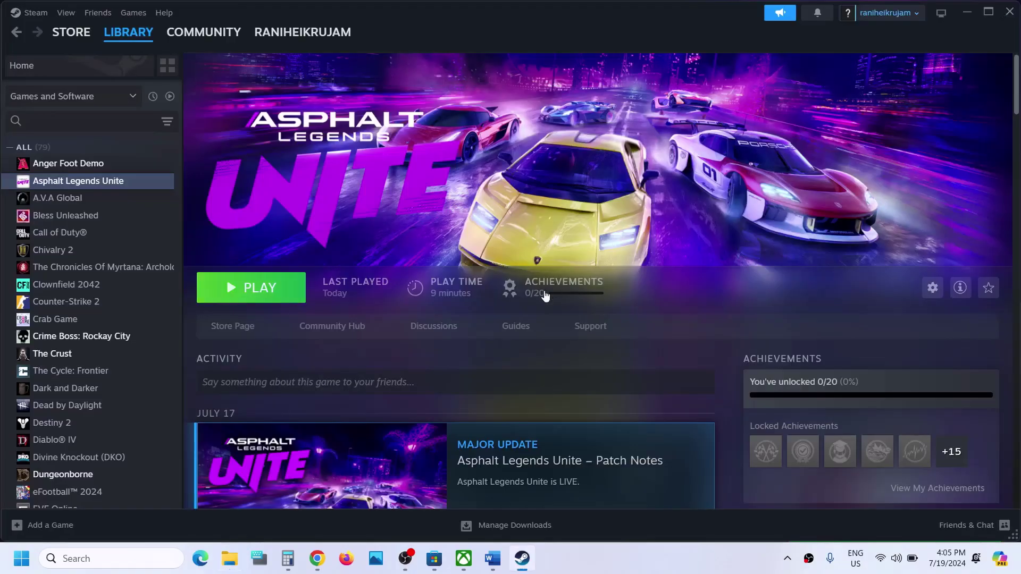
Switch to Word to read Step 3's advice on -dx11/-dx12 launch options, and return to Steam.
left_click(493, 558)
scroll(380, 281, "down", 2)
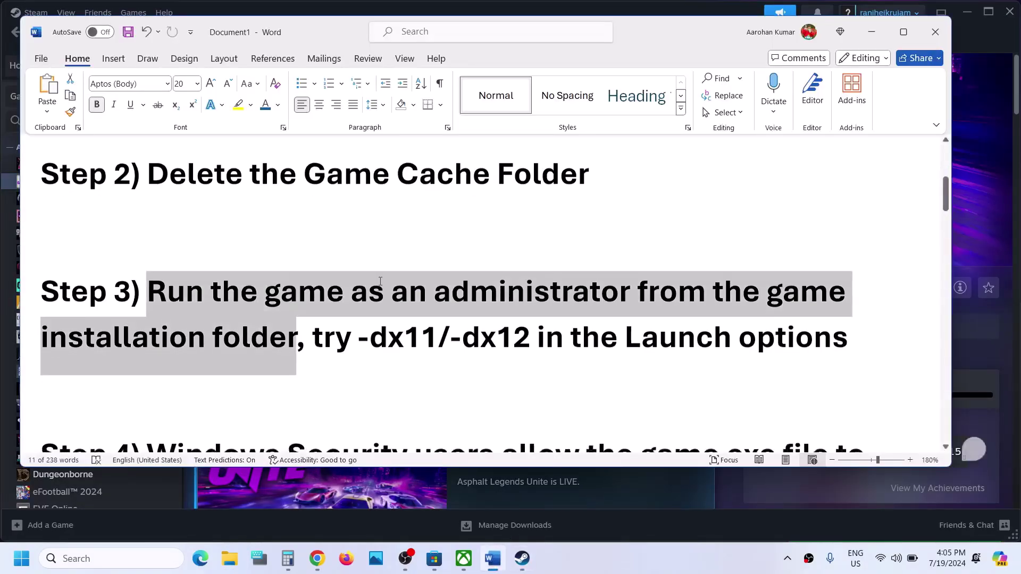
left_click(975, 40)
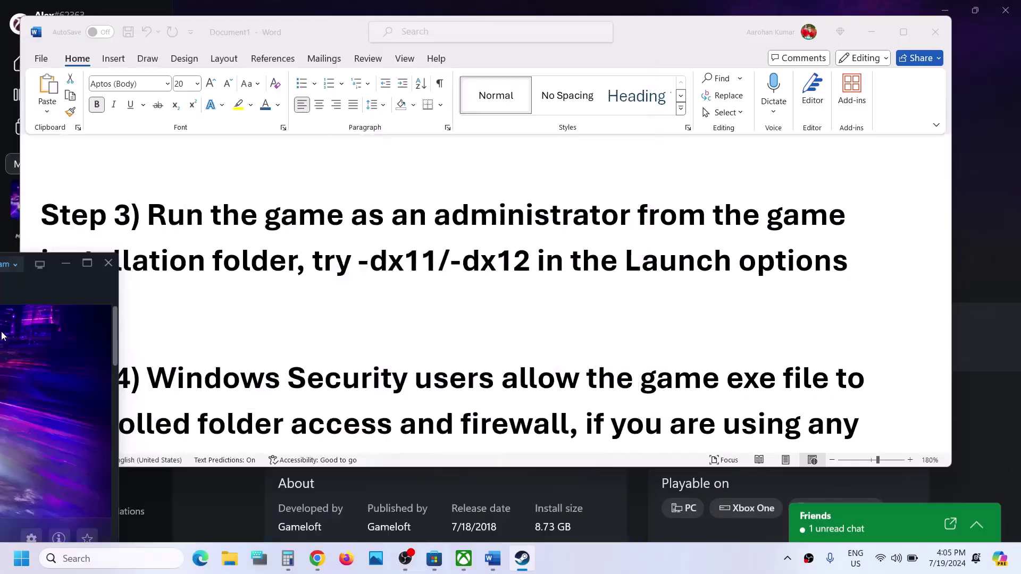
left_click_drag(2, 336, 3, 336)
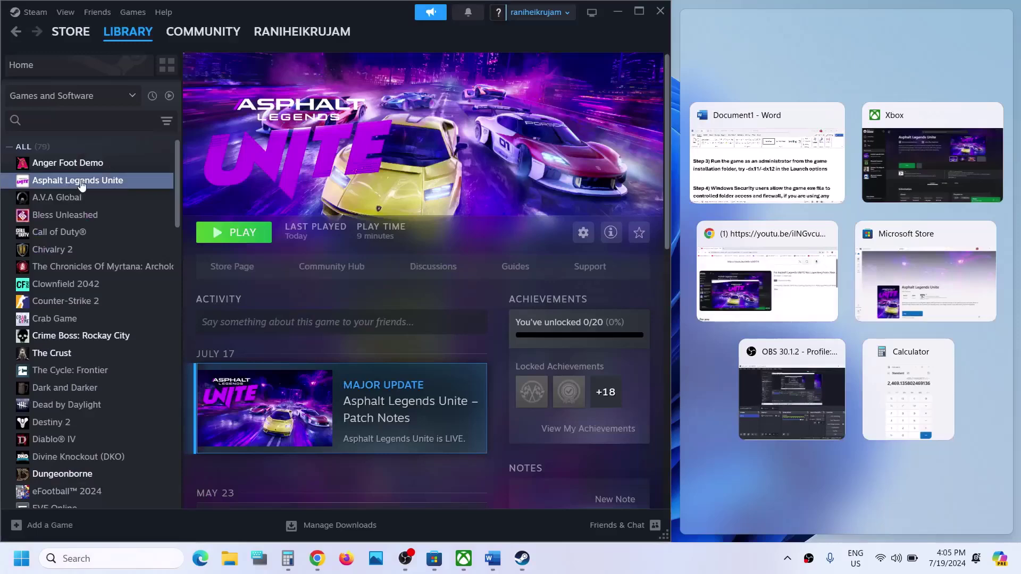
Set the launch options of Asphalt Legends Unite to -dx11 in its Steam properties and close the properties window.
left_click(81, 181)
right_click(81, 181)
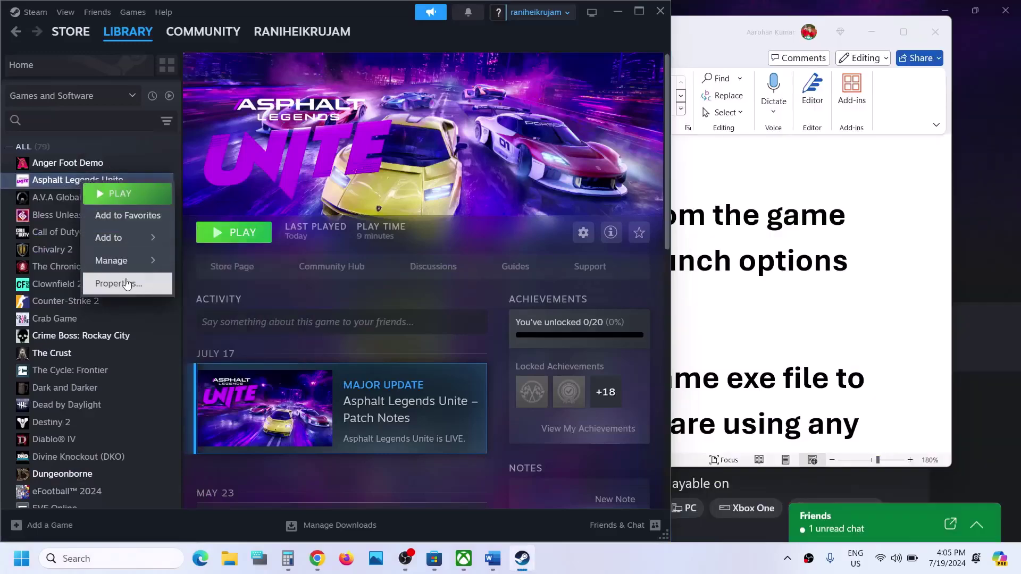
left_click(106, 282)
left_click(639, 11)
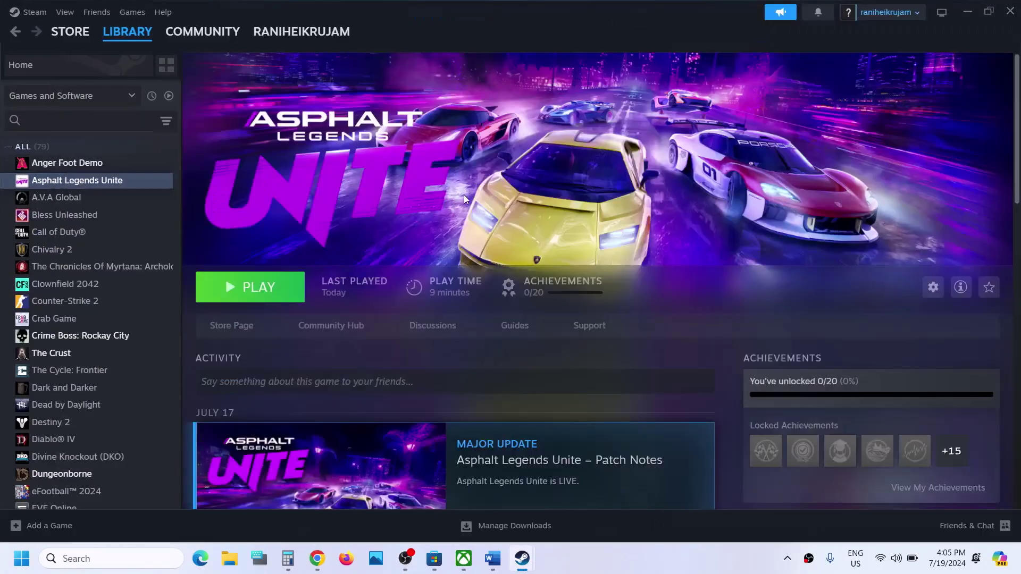
mouse_move(521, 558)
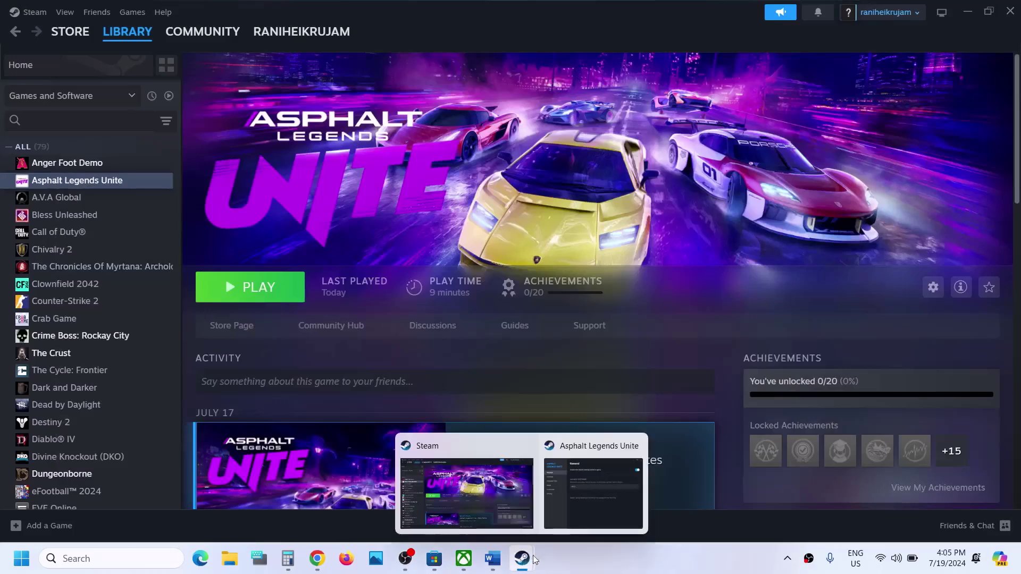
left_click(569, 503)
left_click(151, 213)
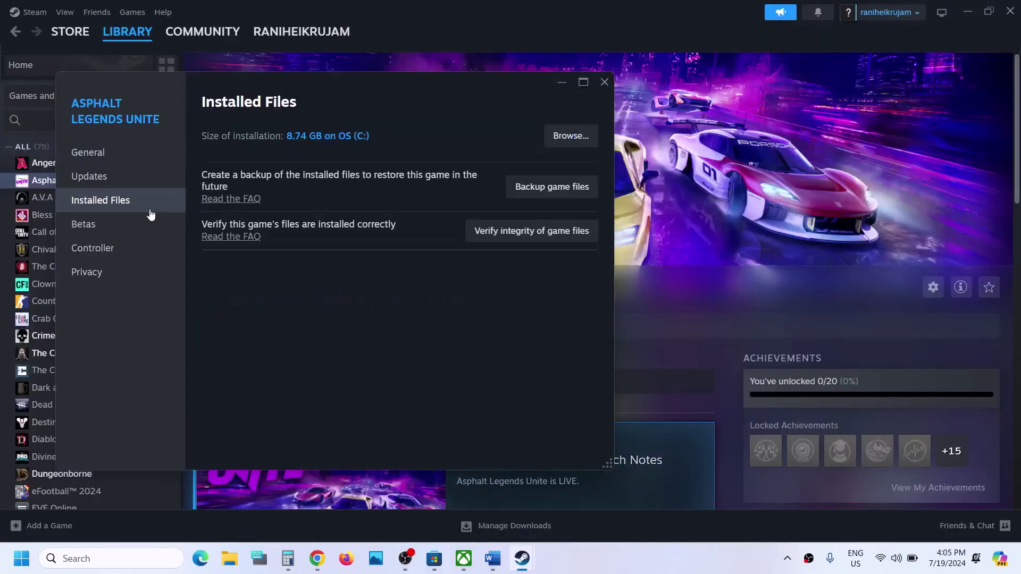
left_click(105, 162)
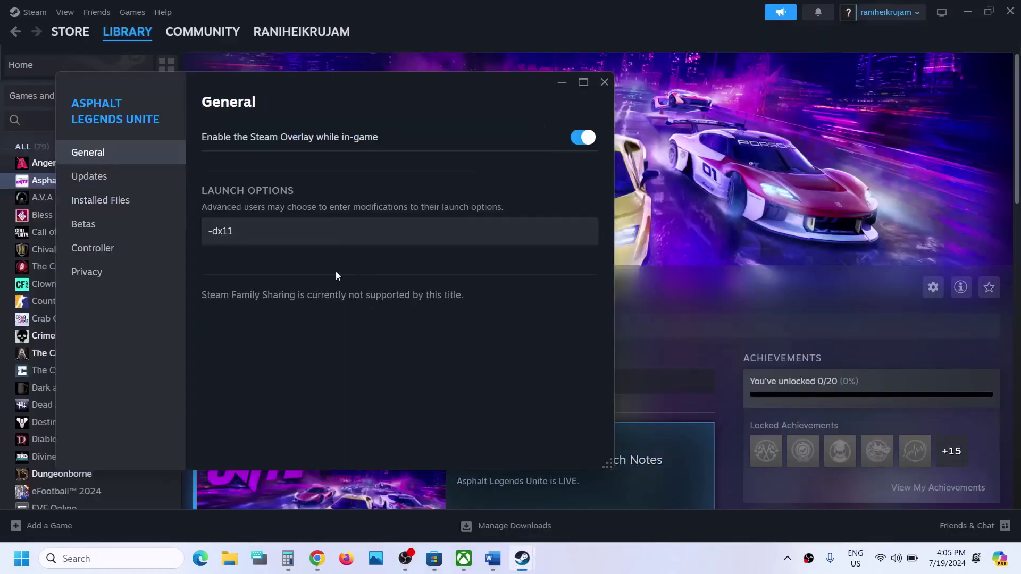
left_click(267, 227)
key("ctrl+a")
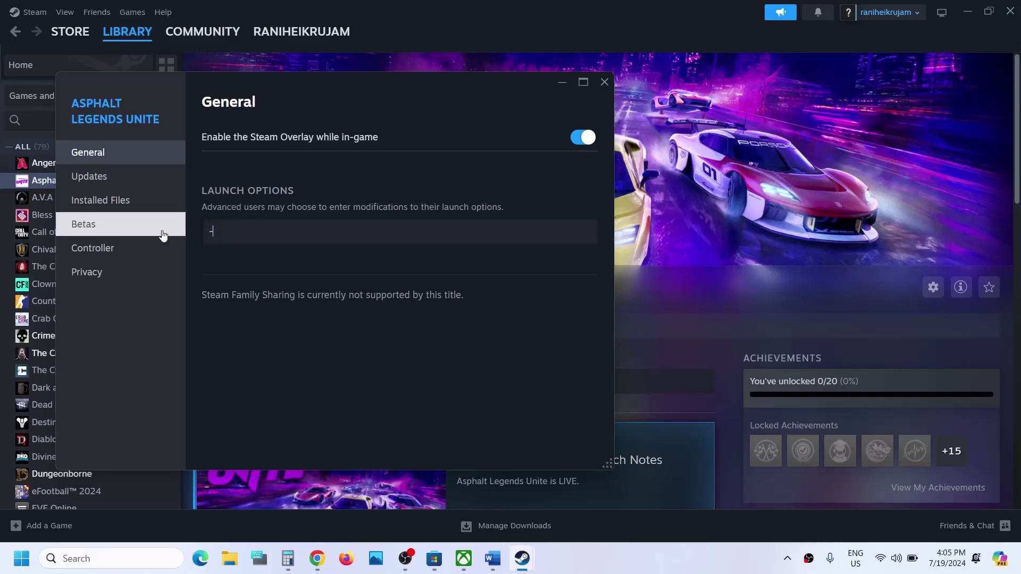
left_click(201, 268)
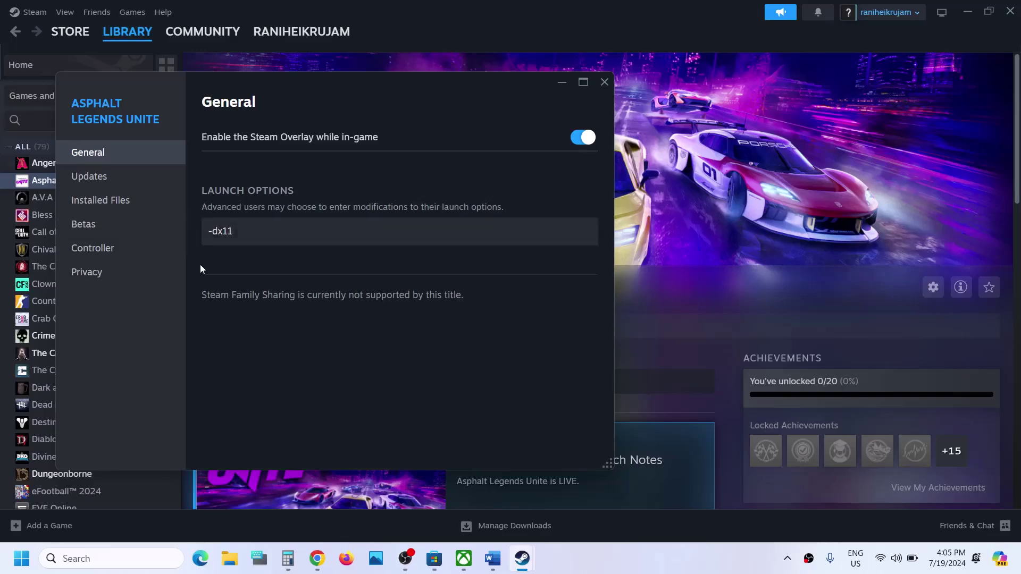
left_click(604, 82)
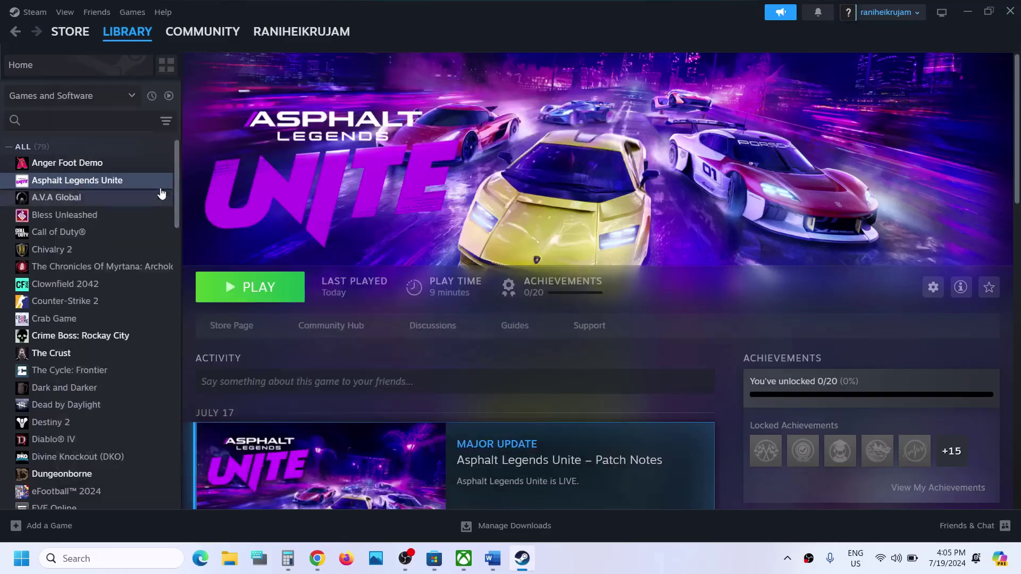
Change the launch options of Asphalt Legends Unite to -dx12 and close its properties.
right_click(145, 182)
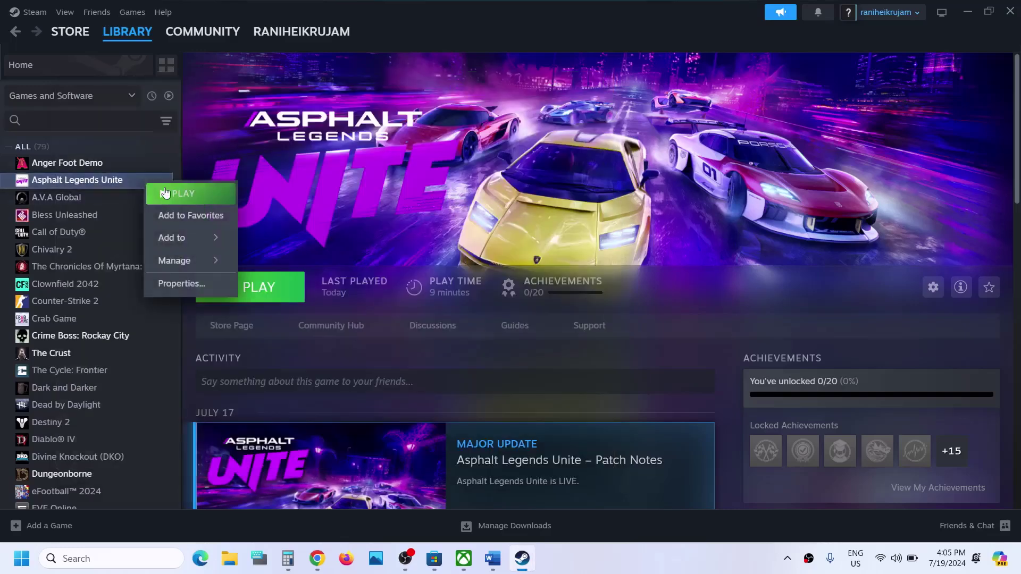
left_click(175, 283)
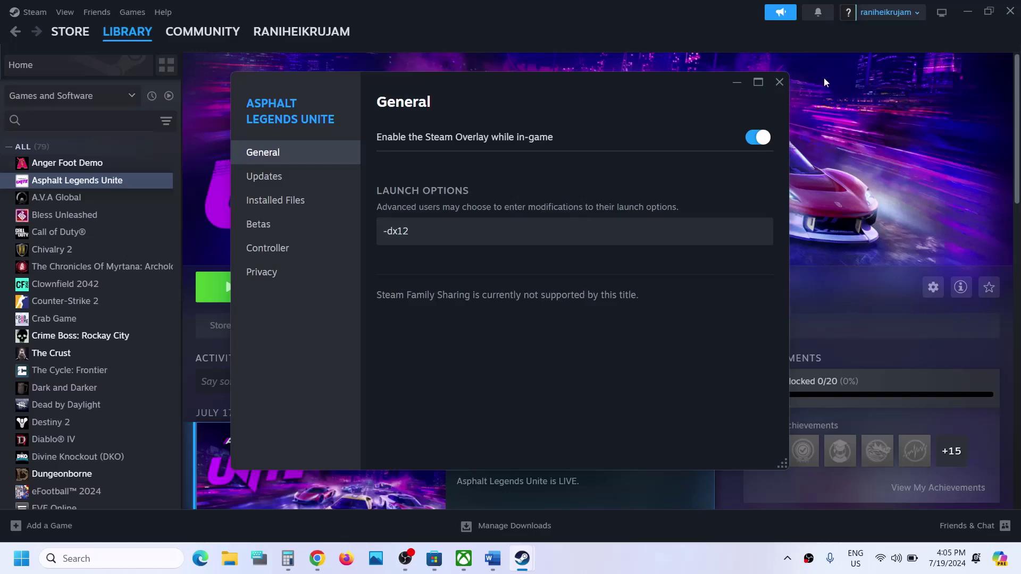
left_click(779, 83)
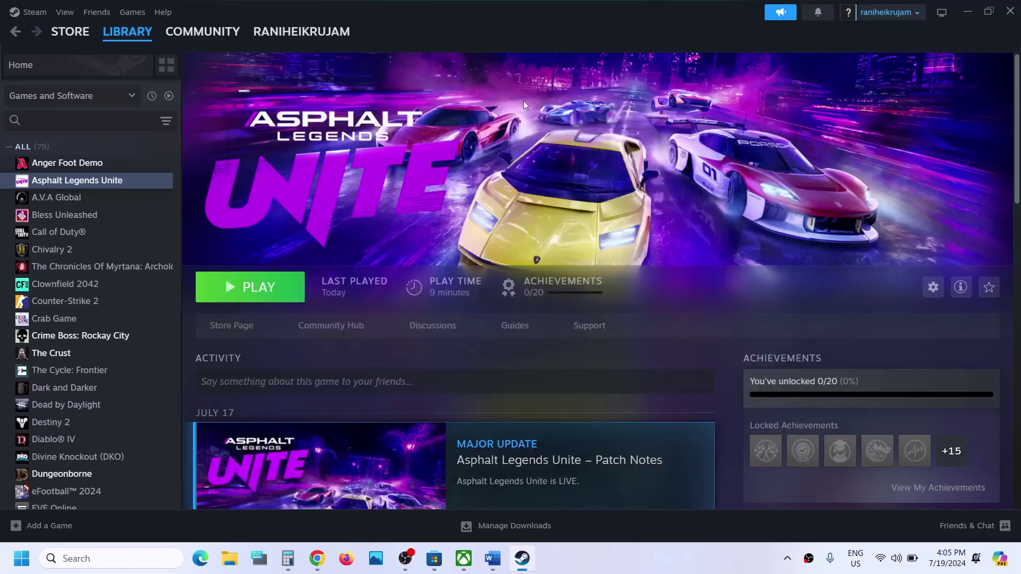
Reopen the properties of Asphalt Legends Unite, select the launch option text, and close the window.
right_click(80, 180)
mouse_move(138, 253)
left_click(146, 276)
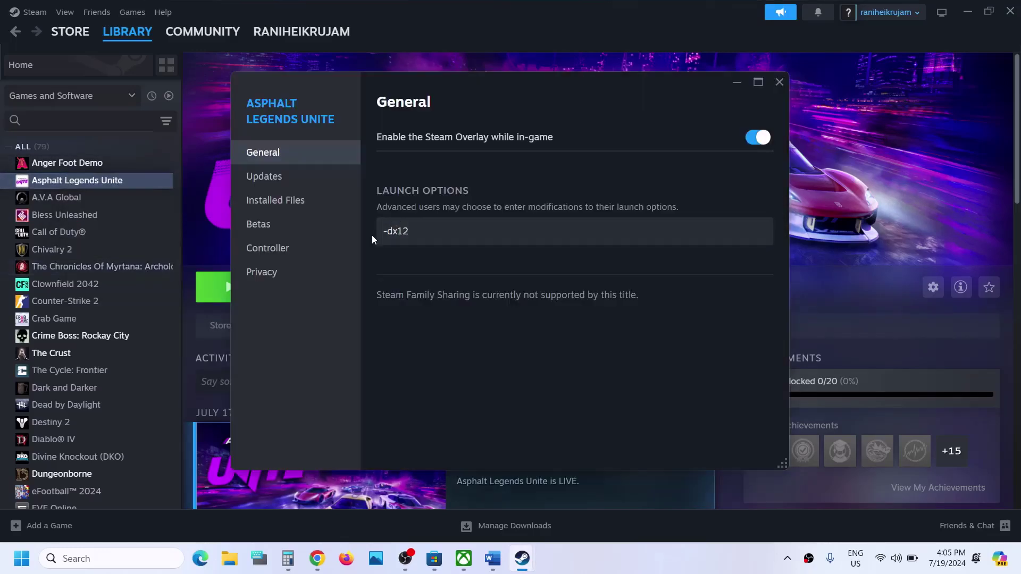
left_click_drag(423, 232, 339, 243)
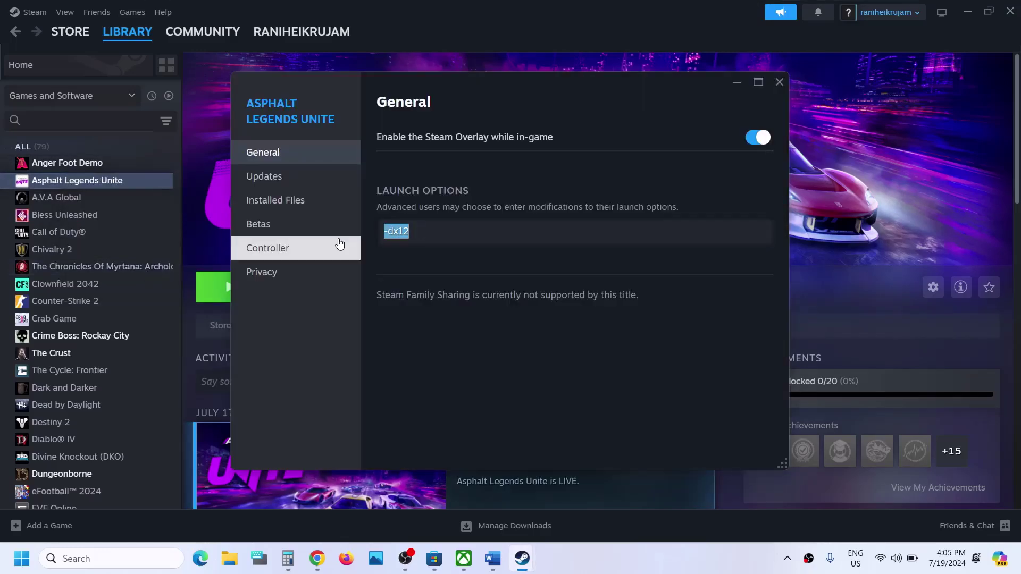
left_click(579, 369)
left_click(779, 81)
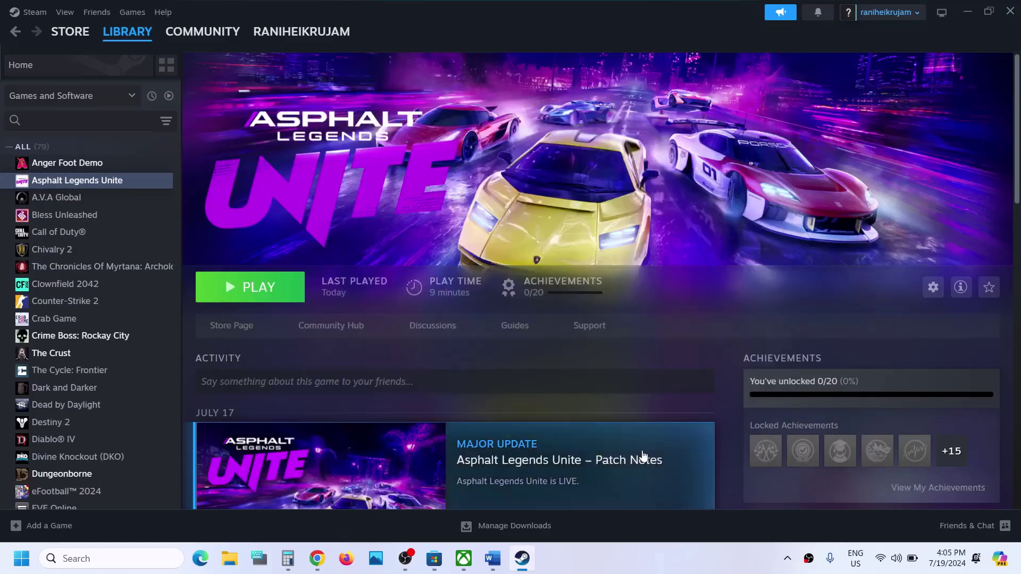
Switch to Word and review Step 4 about allowing the game exe through Windows Security or third-party antivirus, highlighting the antivirus advice.
left_click(491, 559)
scroll(365, 314, "down", 3)
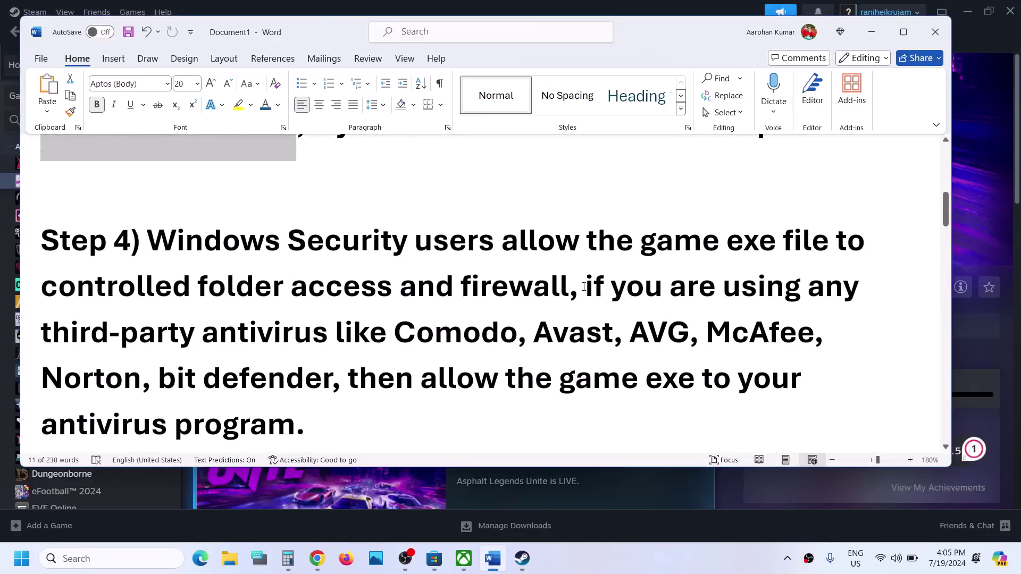
left_click_drag(585, 286, 319, 428)
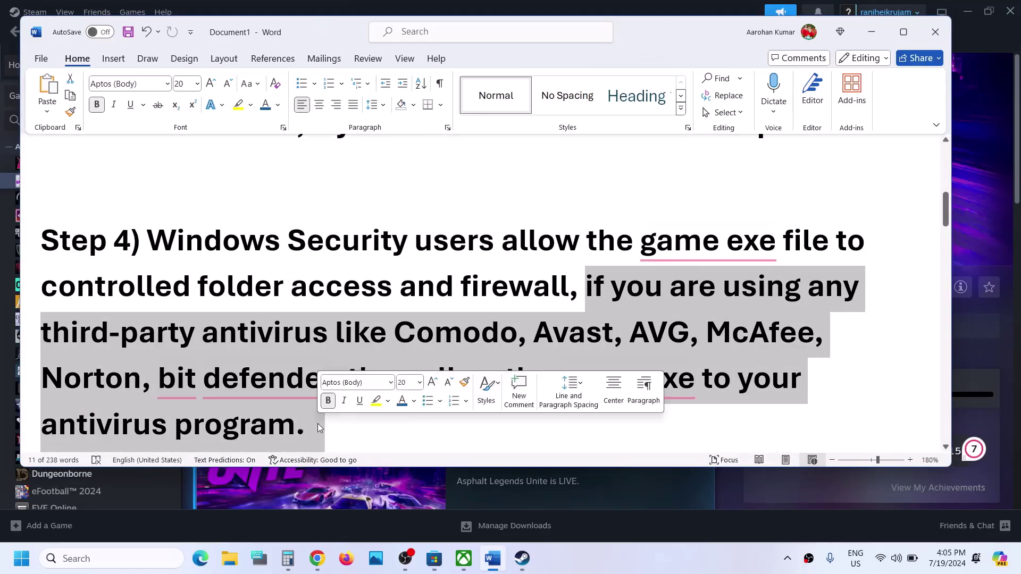
left_click(319, 428)
scroll(319, 428, "down", 1)
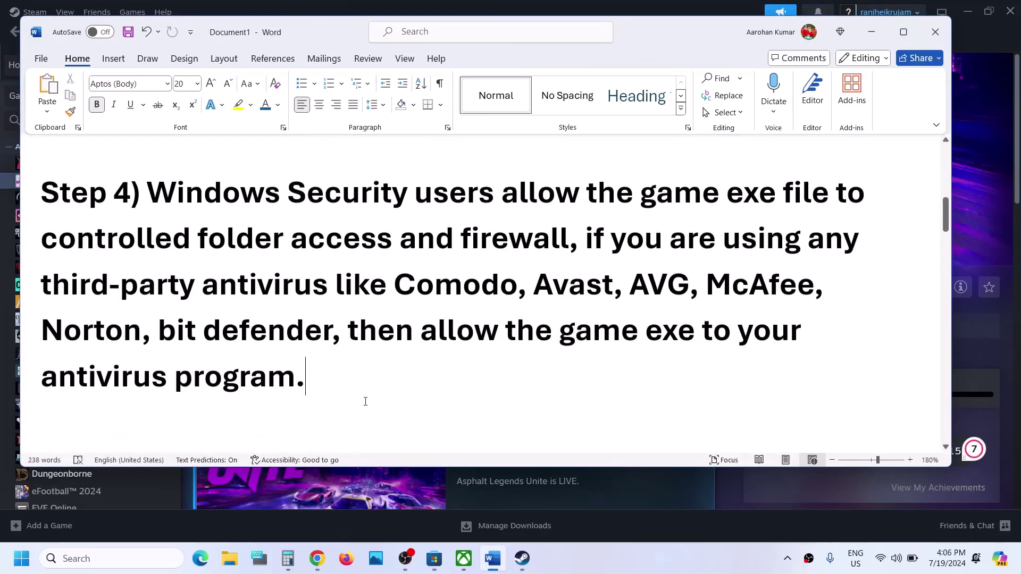
left_click_drag(534, 285, 316, 323)
left_click(316, 323)
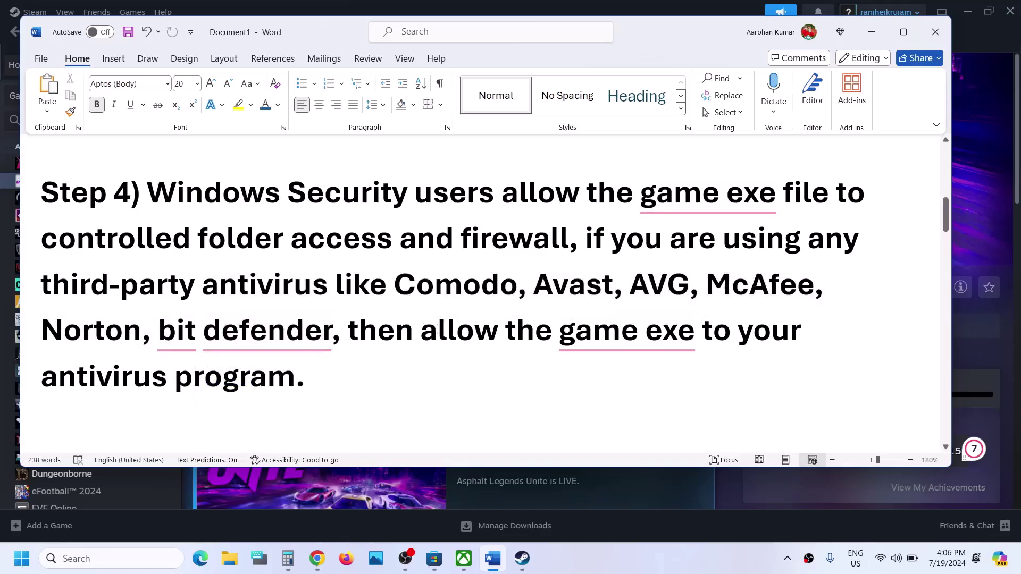
left_click_drag(437, 328, 458, 389)
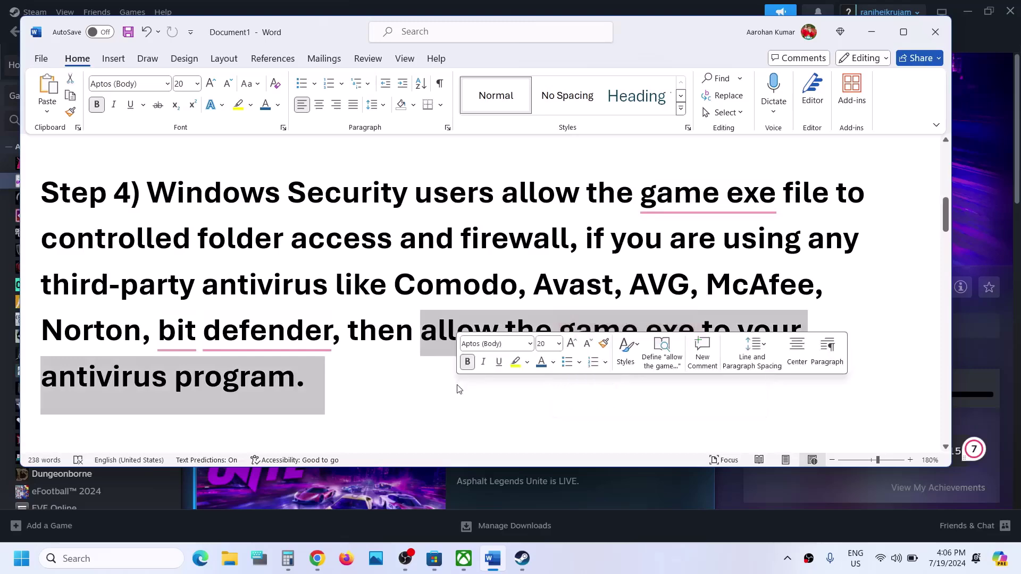
left_click(285, 281)
Switch to Windows Settings and open Virus & threat protection from the Windows Security section of Privacy & security.
key("super+i")
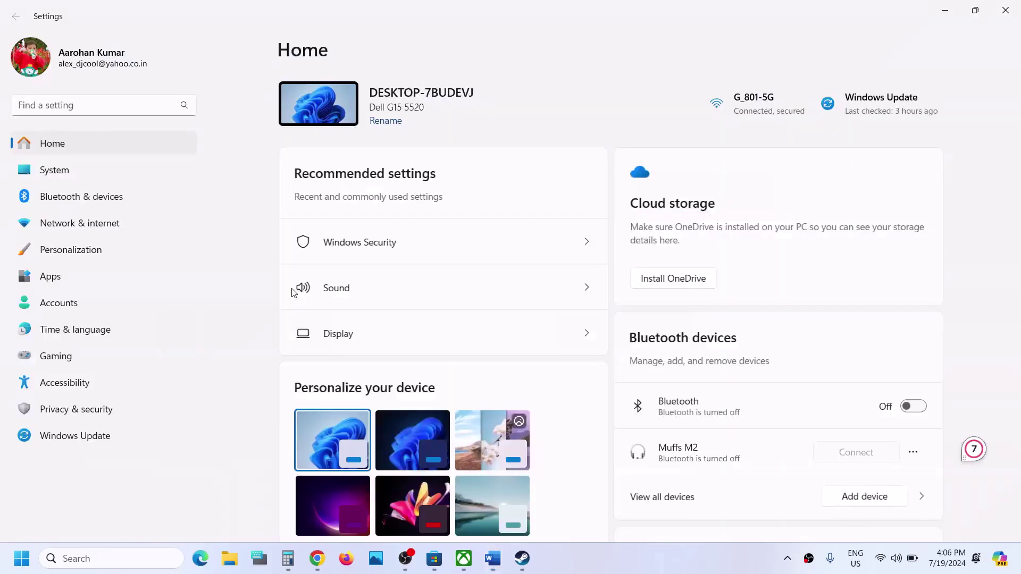
left_click(70, 415)
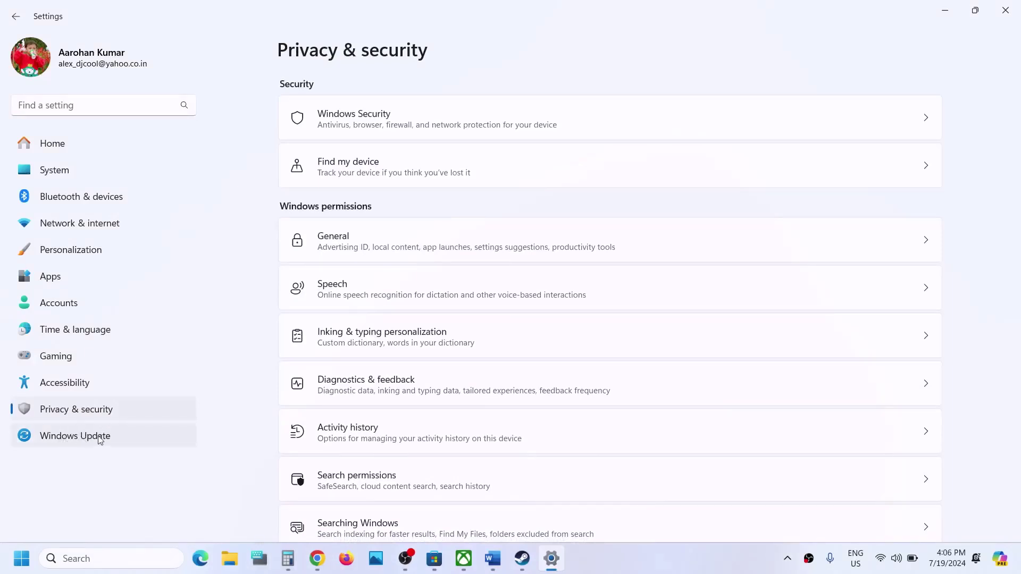
left_click(389, 121)
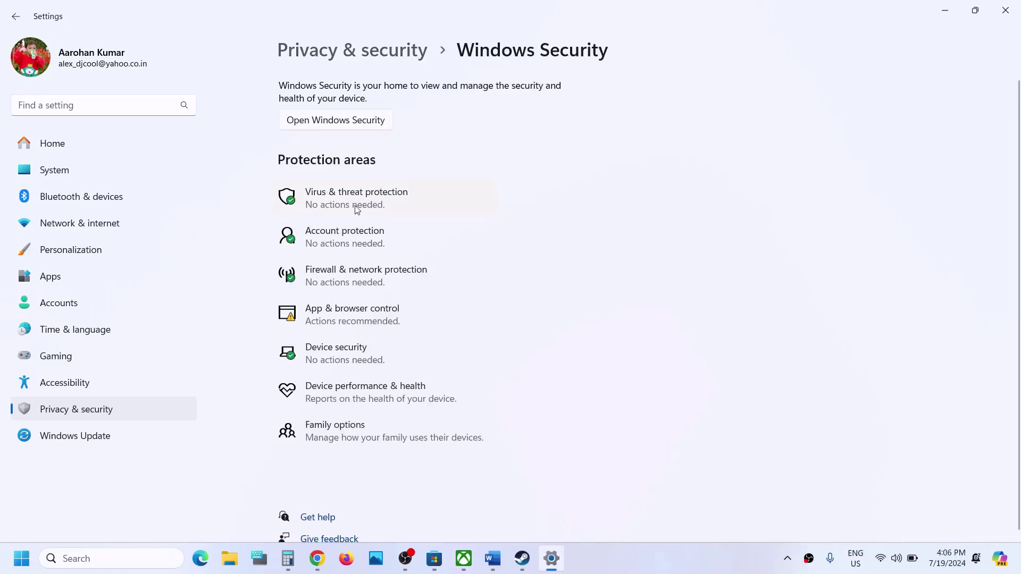
left_click(366, 206)
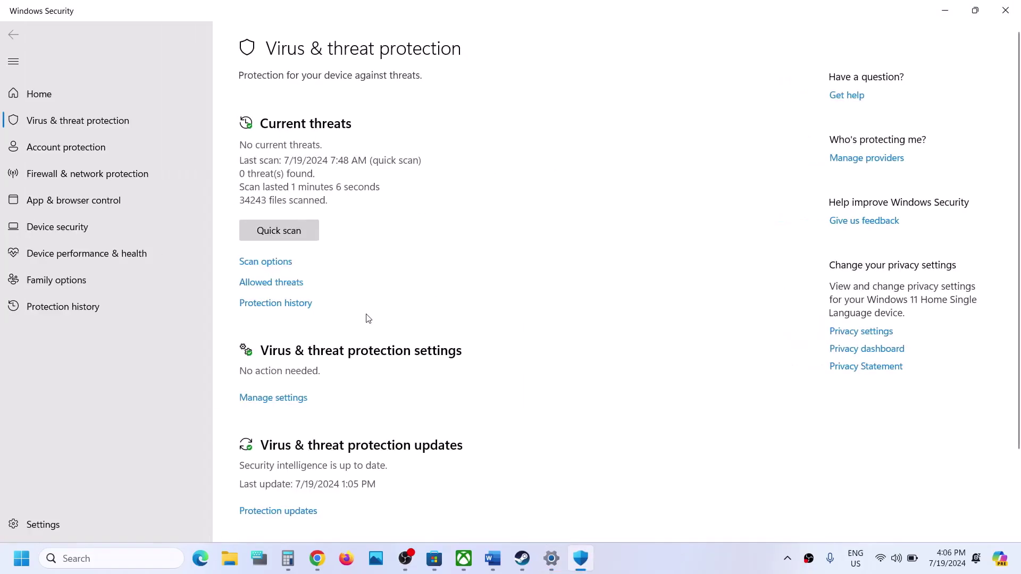
Open the Controlled folder access allowed apps under Ransomware protection and start adding an app by browsing all apps.
scroll(366, 318, "down", 2)
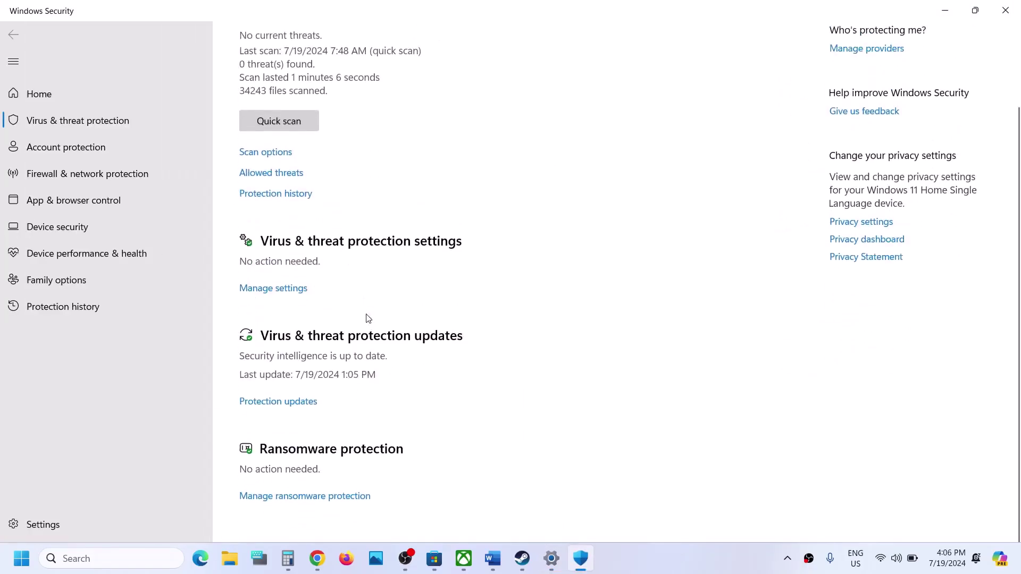
left_click(319, 496)
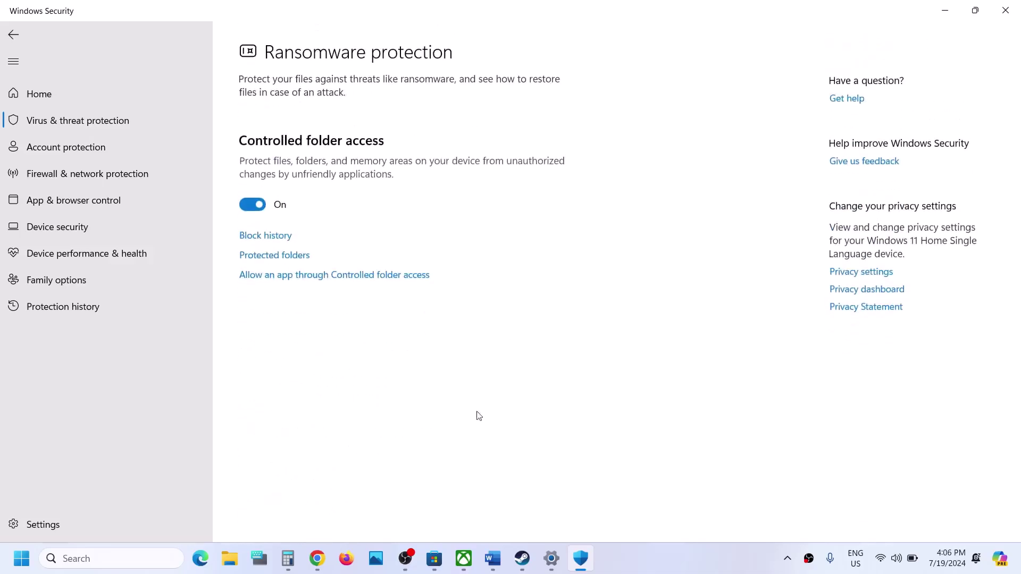
left_click(282, 272)
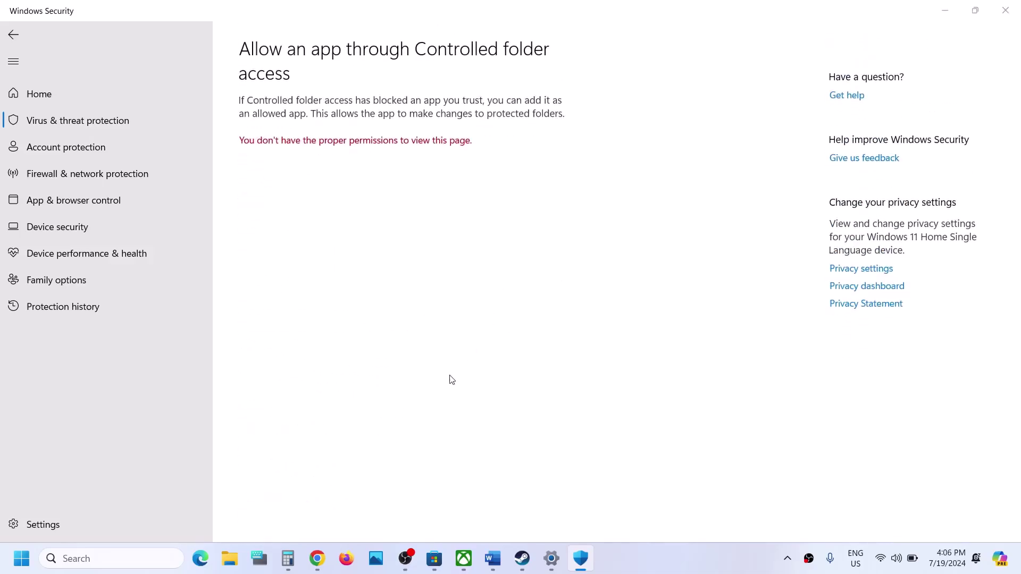
left_click(344, 152)
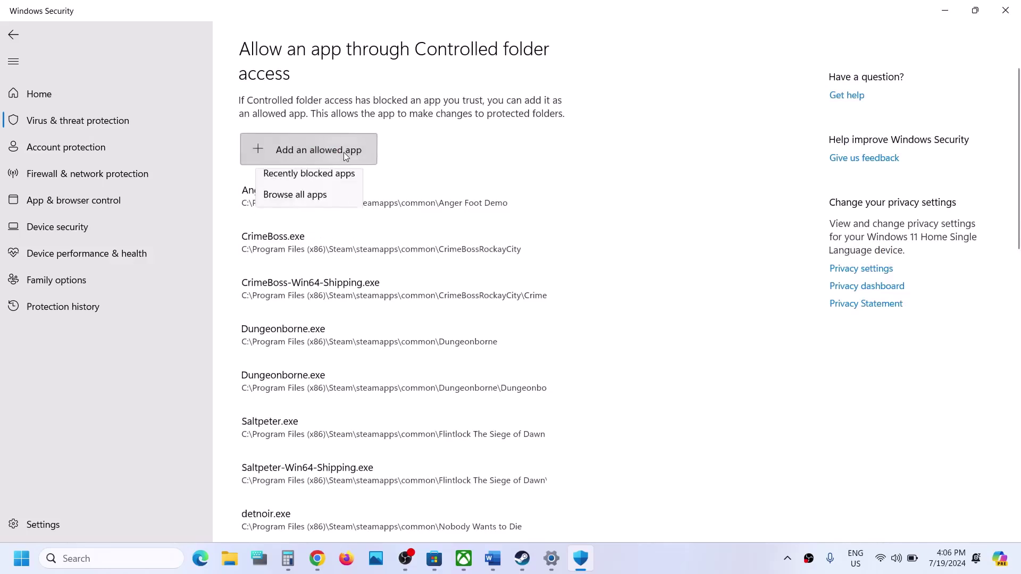
left_click(313, 205)
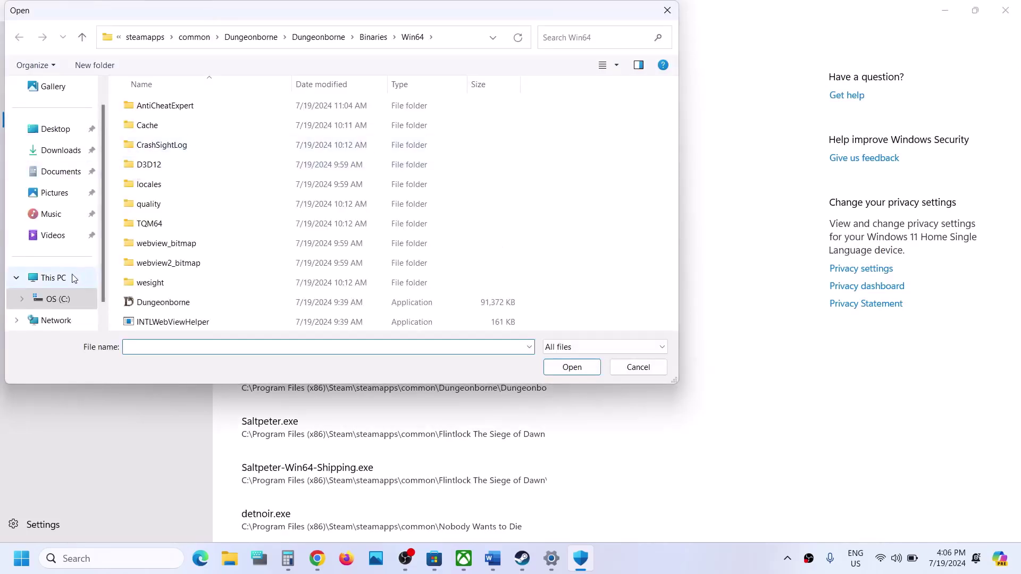
Add Asphalt9_Steam_x64_rtl from C:\Program Files (x86)\Steam\steamapps\common\Asphalt 9 Legends as an allowed app.
left_click(52, 278)
double_click(194, 122)
scroll(194, 126, "down", 3)
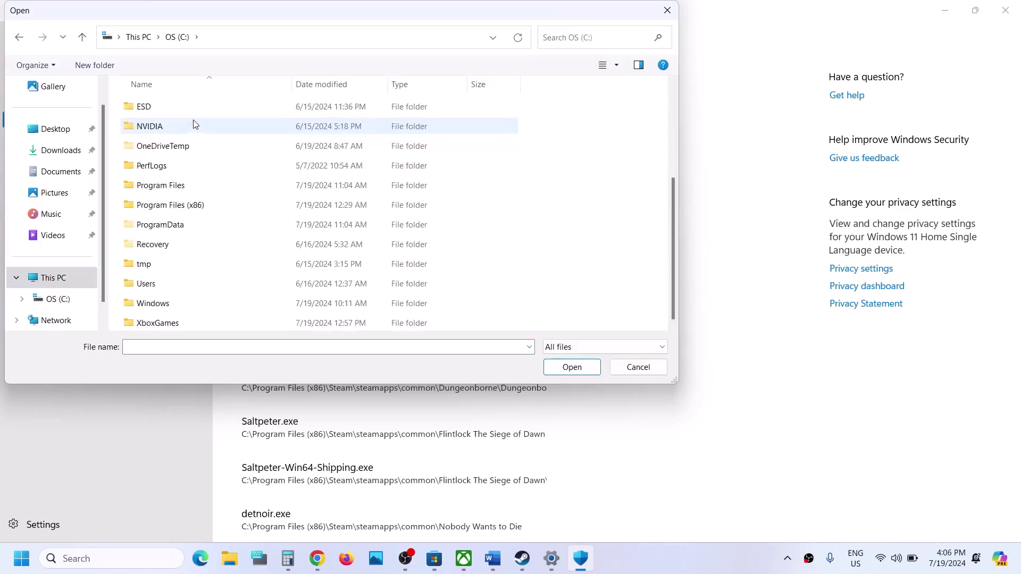
left_click(177, 209)
scroll(170, 202, "down", 2)
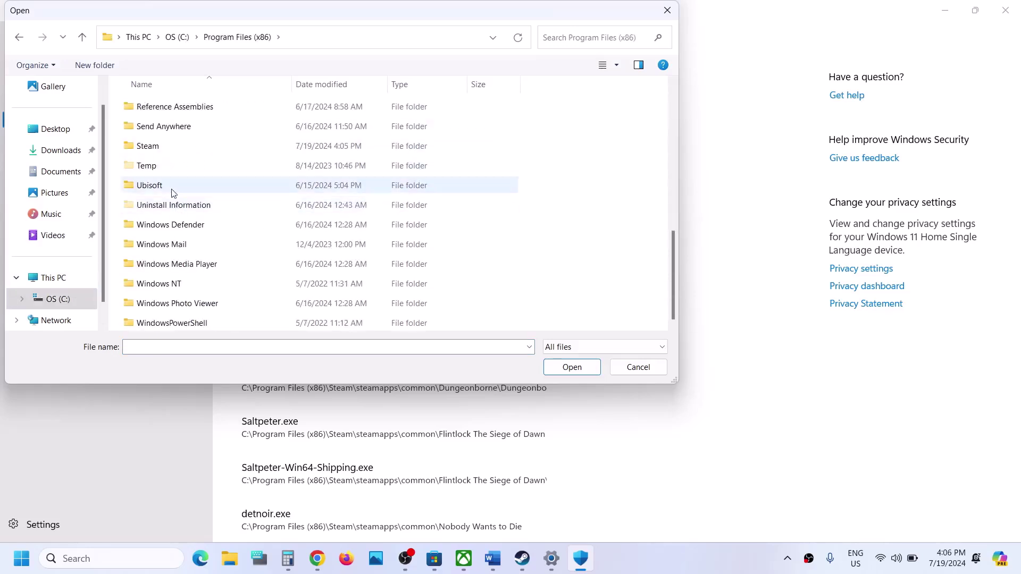
double_click(154, 151)
scroll(157, 154, "down", 4)
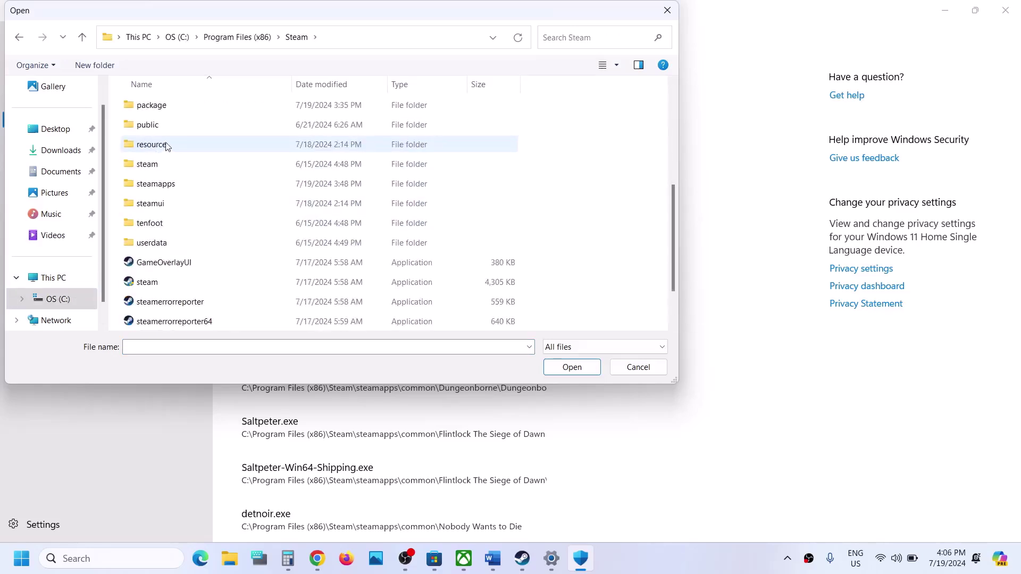
double_click(159, 185)
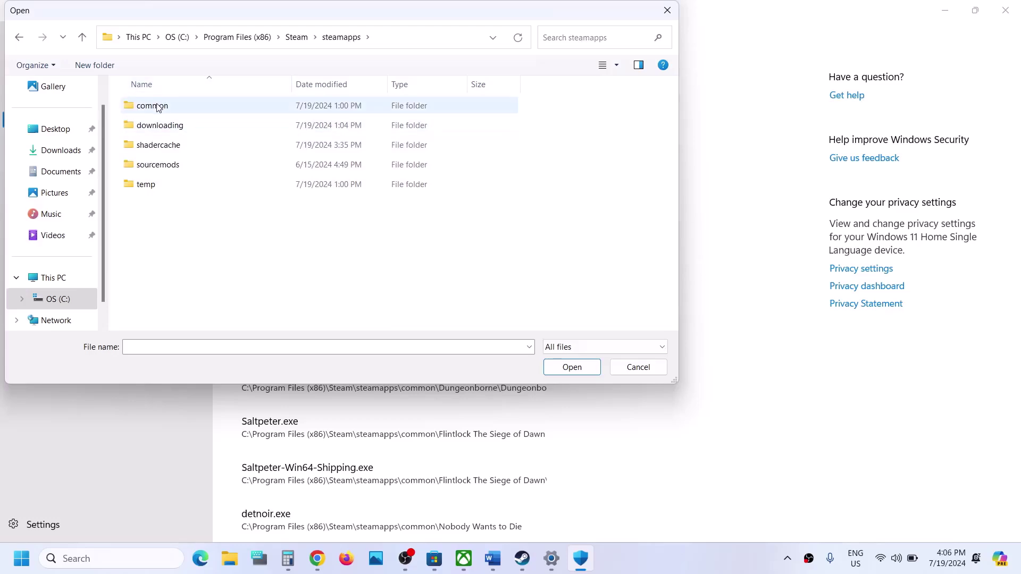
double_click(158, 106)
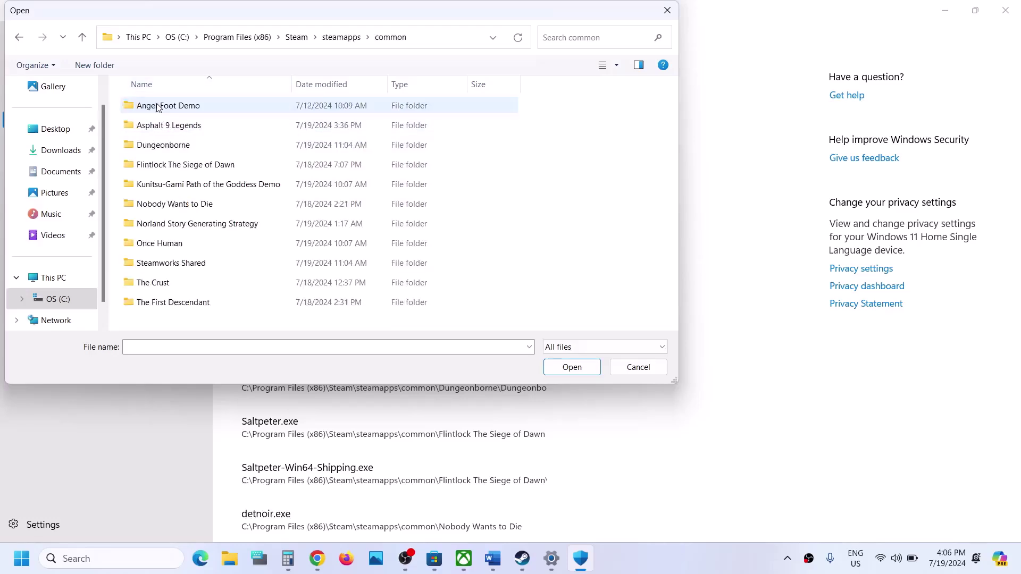
double_click(183, 128)
left_click(152, 186)
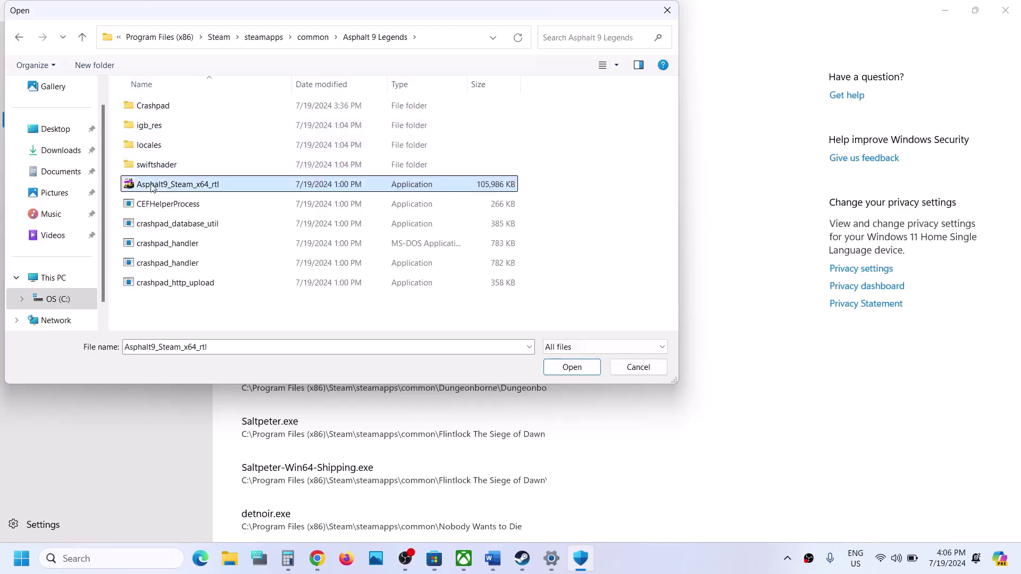
left_click(583, 367)
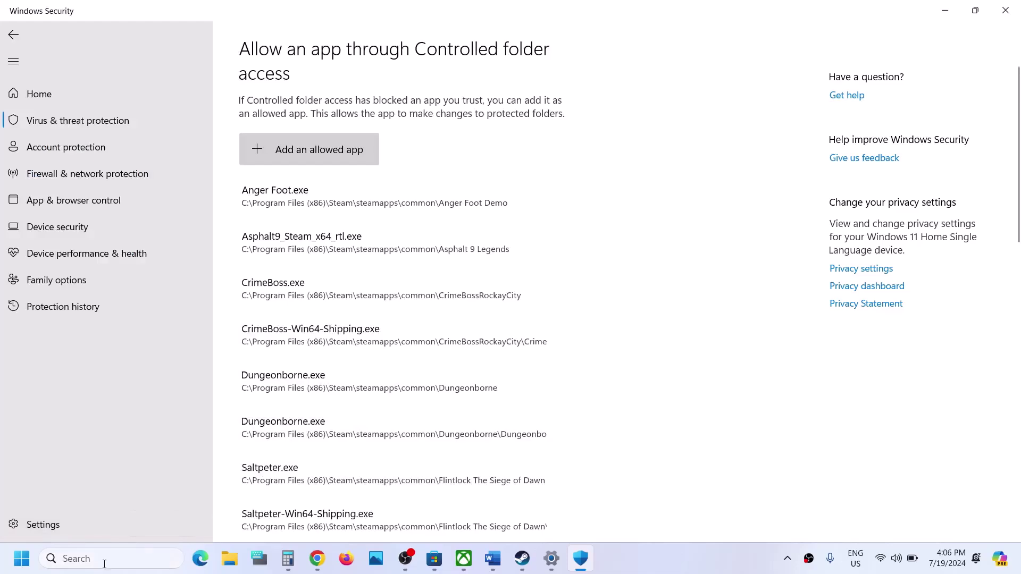
Open Control Panel and go to the apps allowed through Windows Defender Firewall in System and Security.
left_click(104, 562)
type("ontrol")
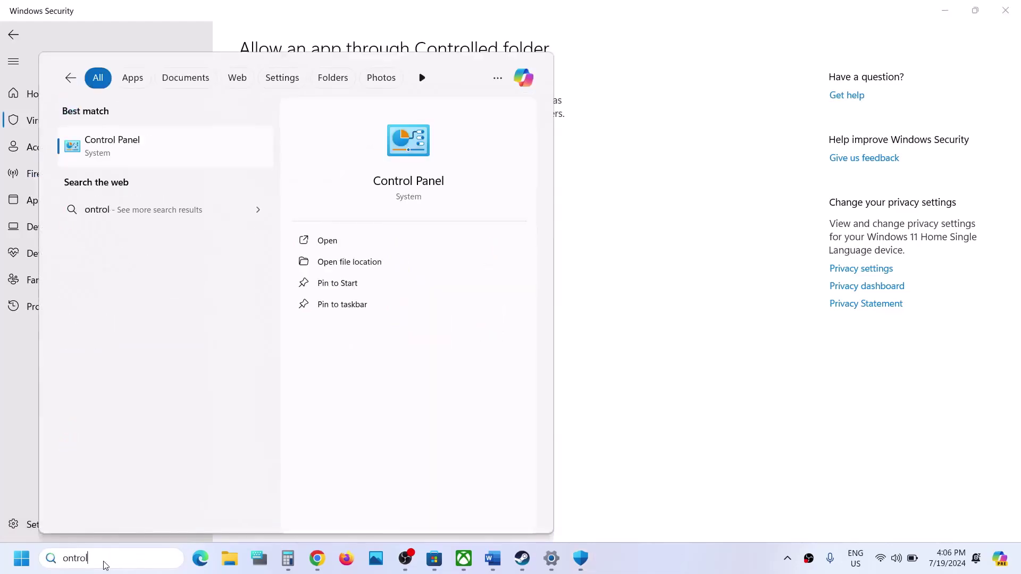
key("Return")
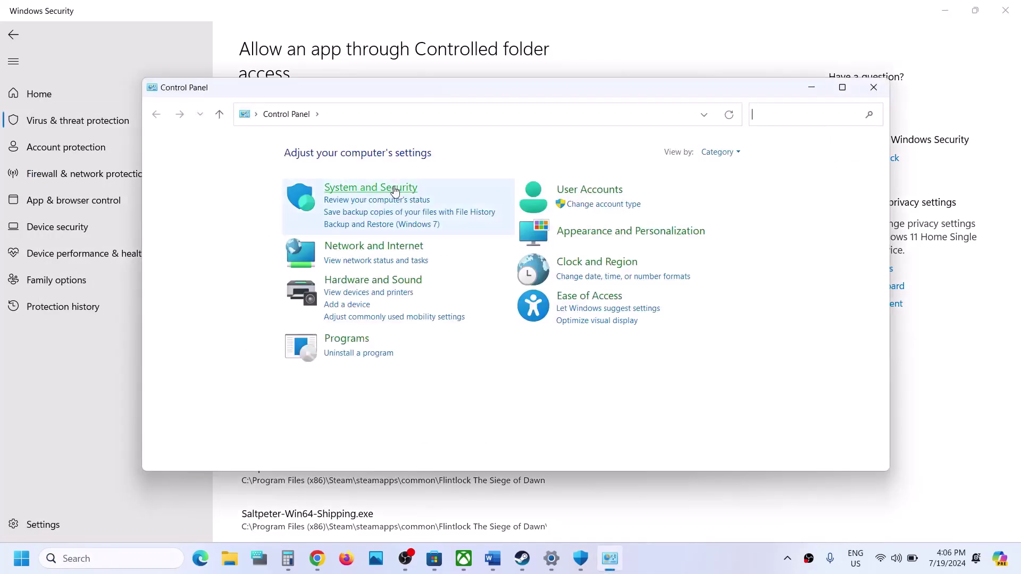
left_click(393, 190)
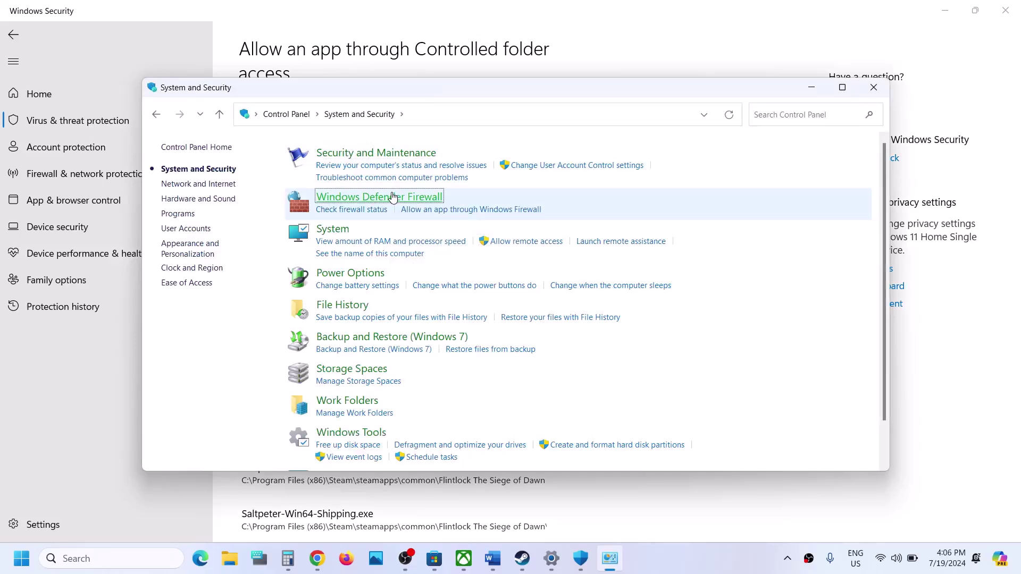
left_click(392, 197)
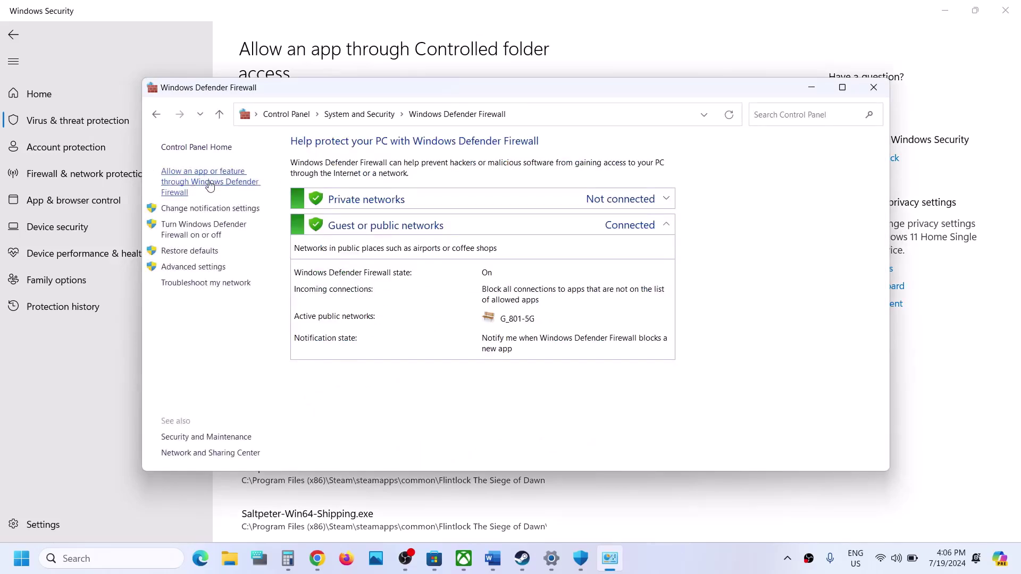
left_click(210, 184)
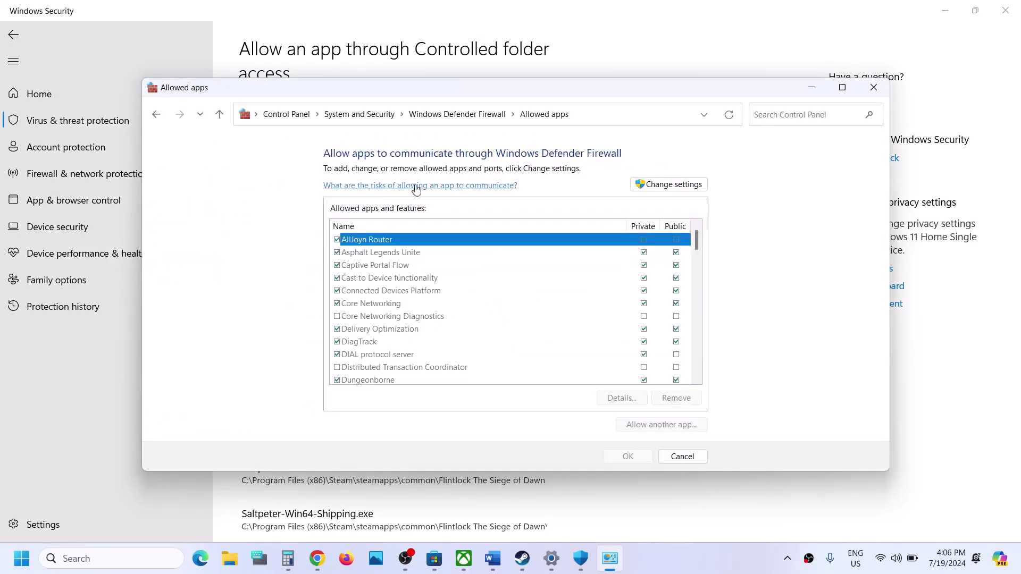
Enable changes to the firewall's allowed apps and browse for another app in Steam's common\Asphalt 9 Legends folder.
left_click(679, 185)
left_click(662, 424)
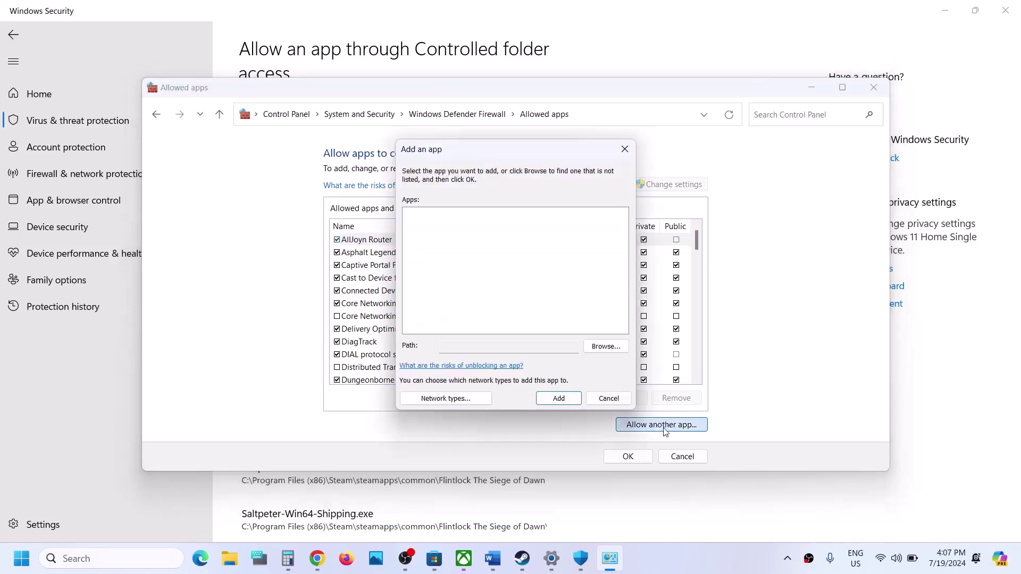
left_click(606, 347)
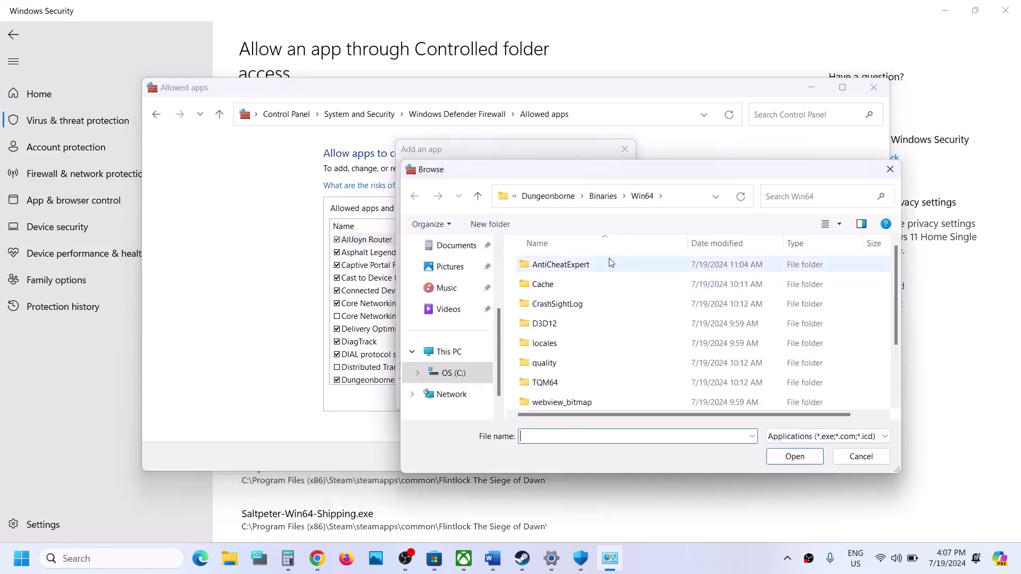
left_click(548, 196)
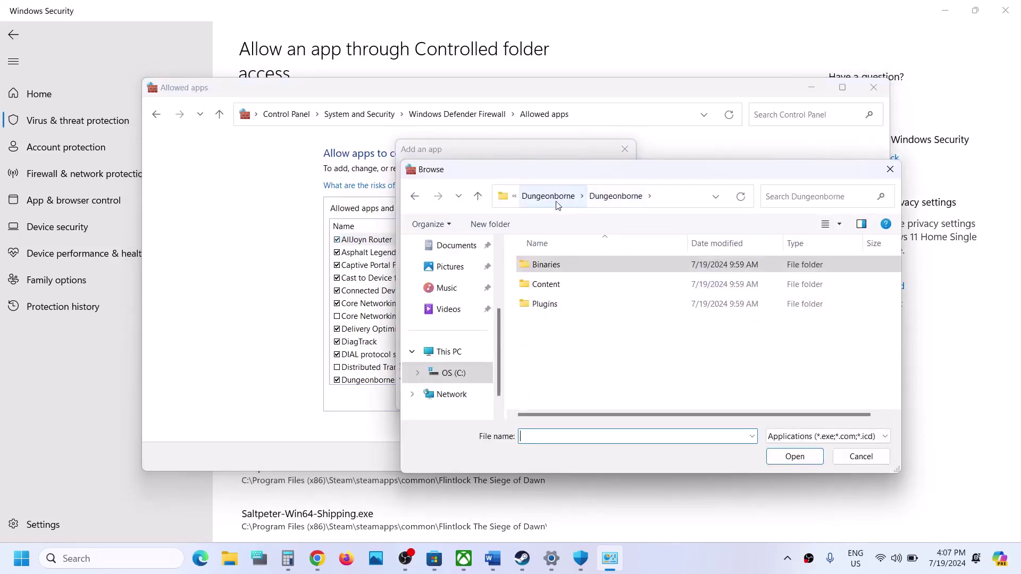
left_click(556, 201)
left_click(599, 199)
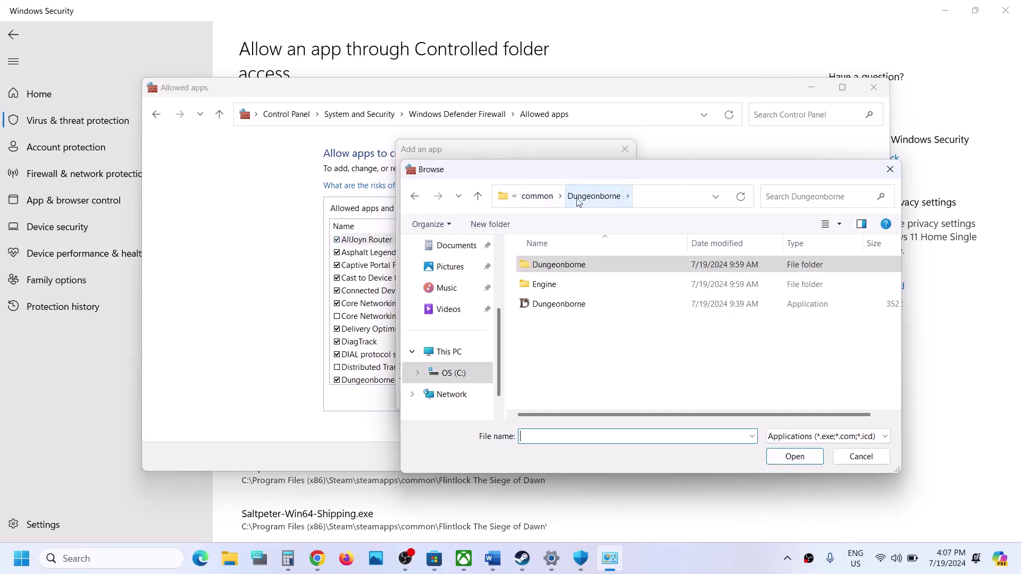
left_click(537, 196)
double_click(571, 285)
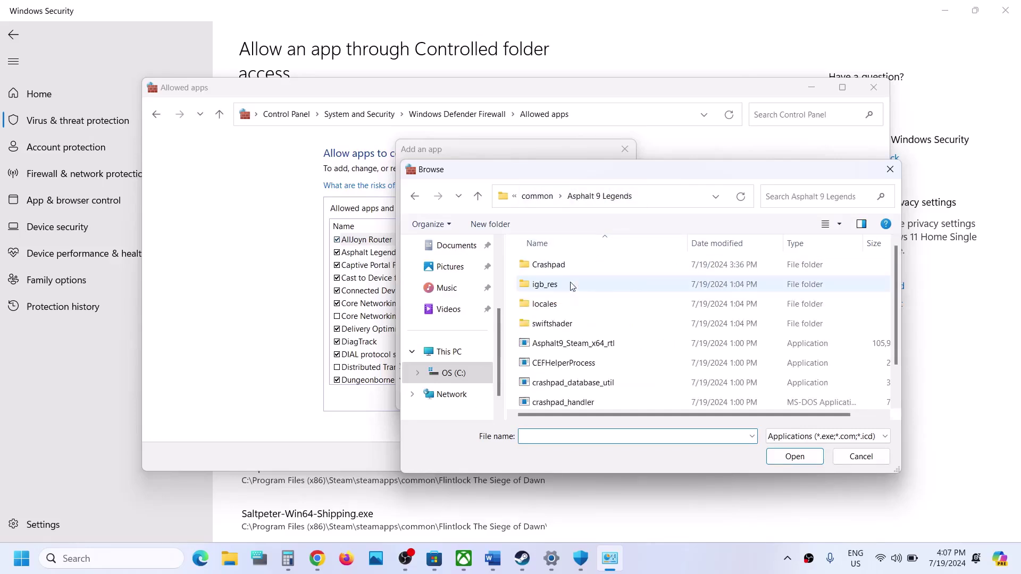
Try to add Asphalt9_Steam_x64_rtl to the firewall's allowed apps, then dismiss the dialogs.
left_click(564, 345)
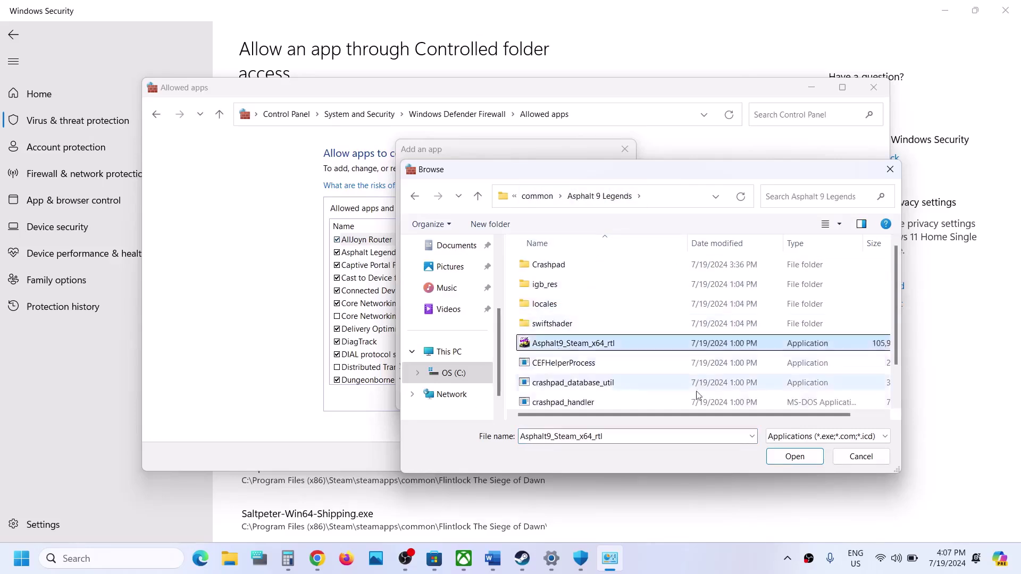
left_click(780, 458)
left_click(549, 405)
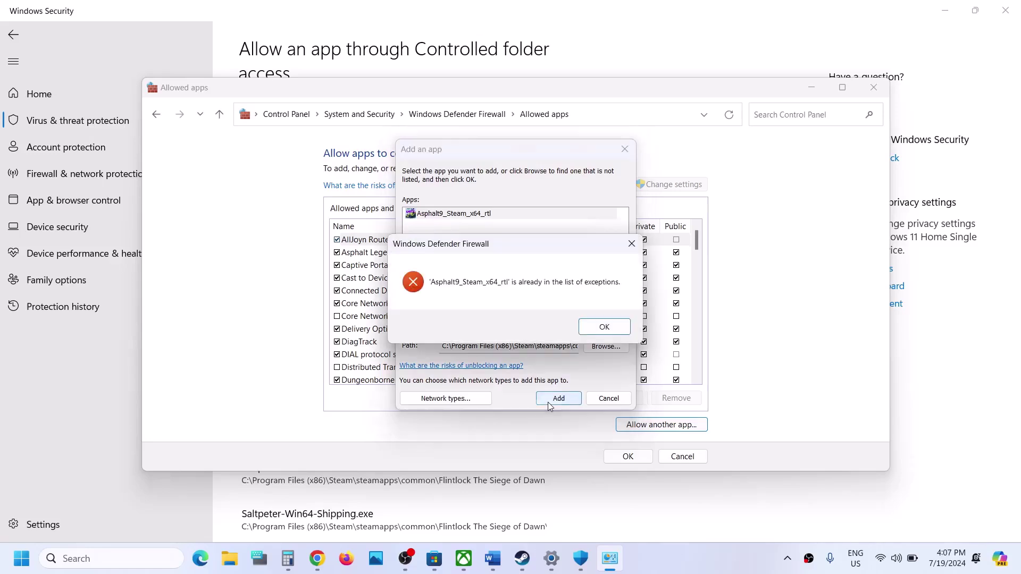
left_click(594, 322)
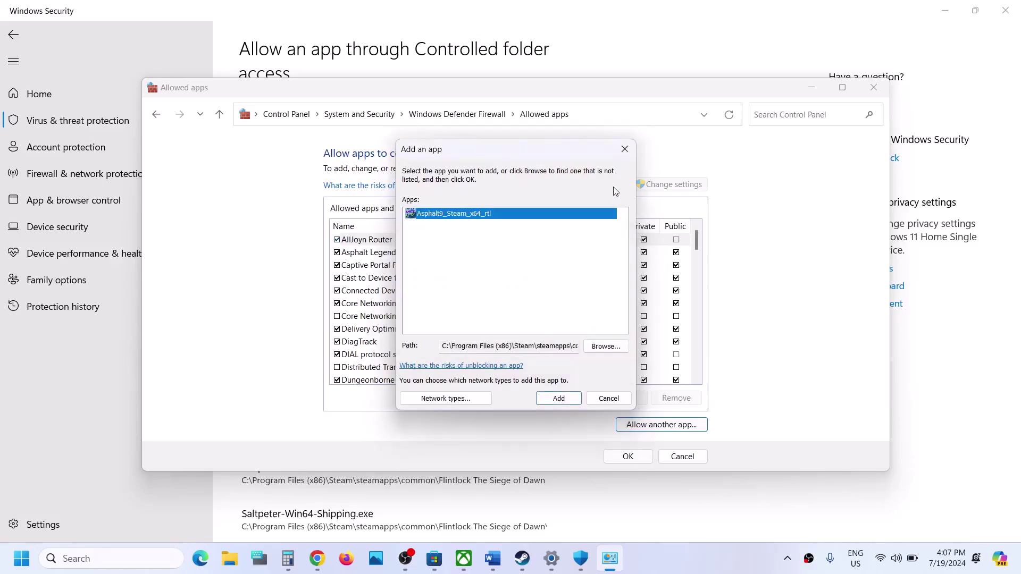
left_click(624, 149)
Check the Asphalt Legends Unite firewall entry, confirm the allowed apps, and close the Control Panel, Windows Security and Settings windows.
left_click(404, 254)
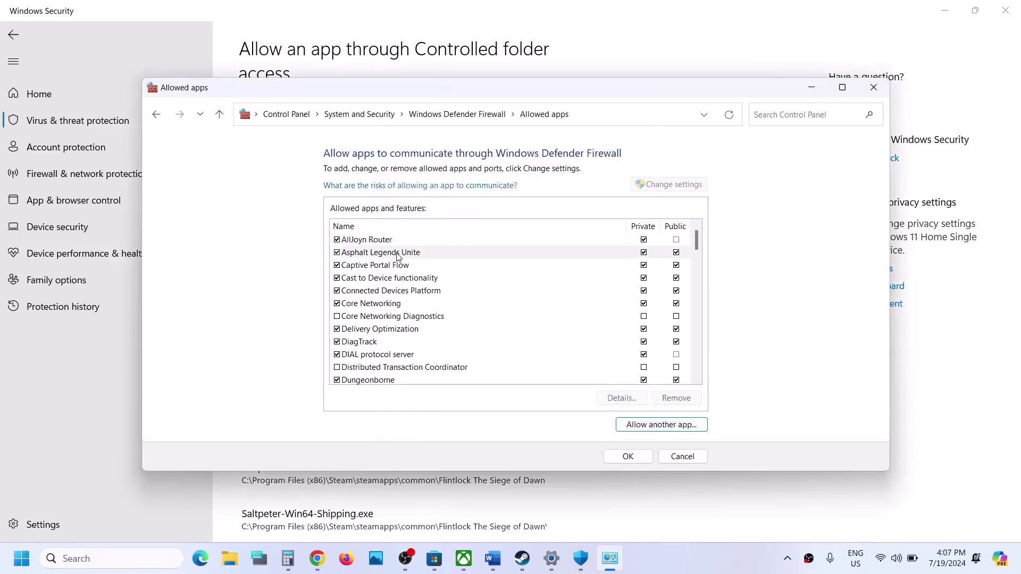
left_click(628, 456)
left_click(873, 88)
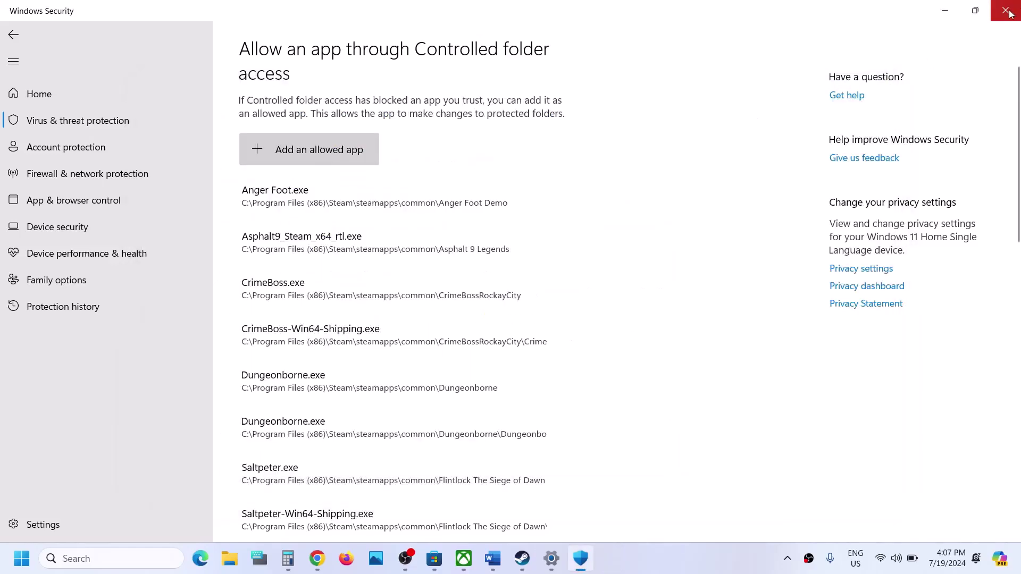
left_click(1010, 12)
left_click(1005, 16)
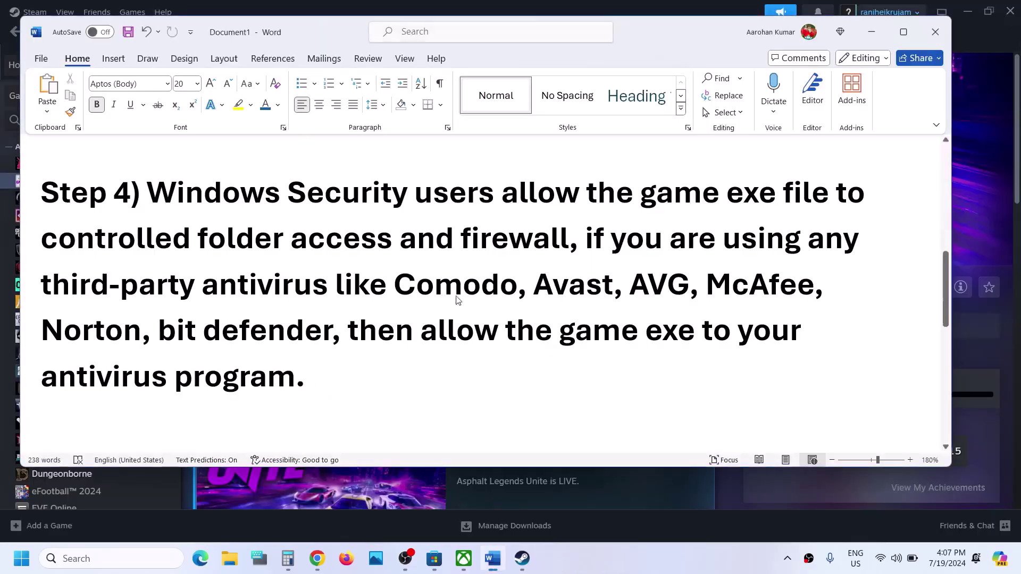
Review Step 5 in the Word document about a clean graphics driver installation, highlighting the instruction and the NVIDIA and AMD links.
scroll(382, 353, "down", 5)
scroll(372, 319, "down", 2)
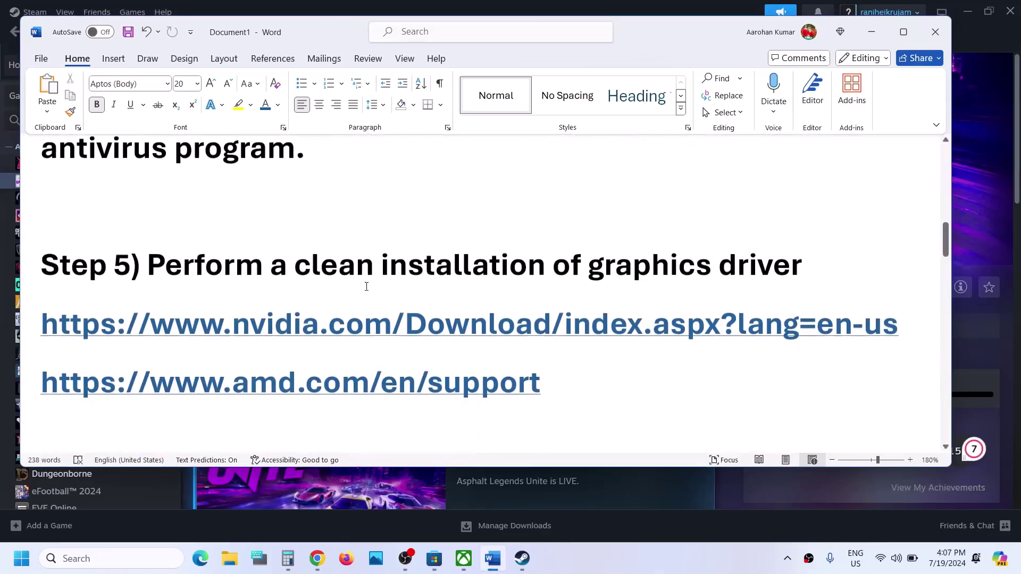
left_click_drag(190, 275, 813, 285)
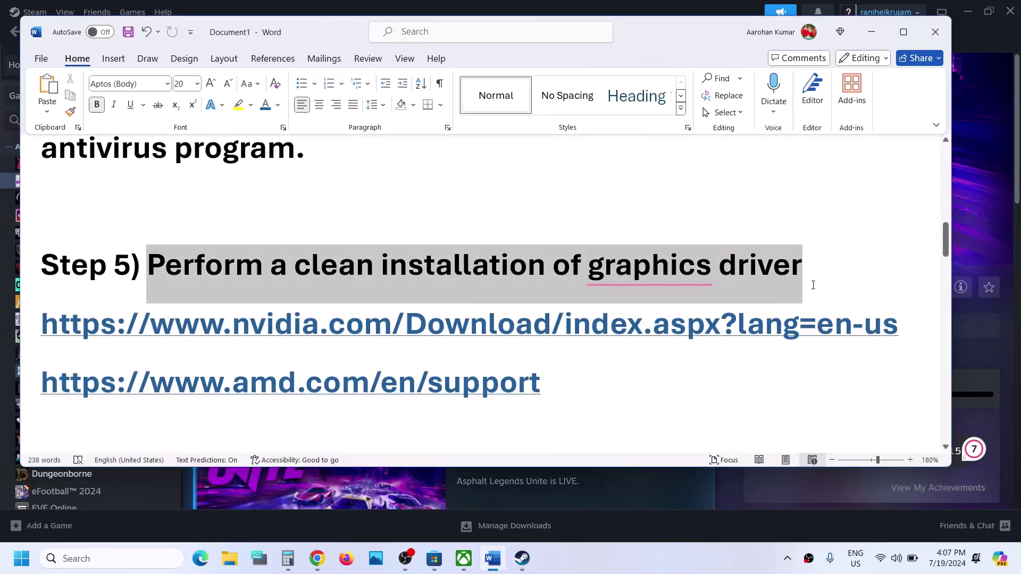
left_click_drag(201, 332, 669, 324)
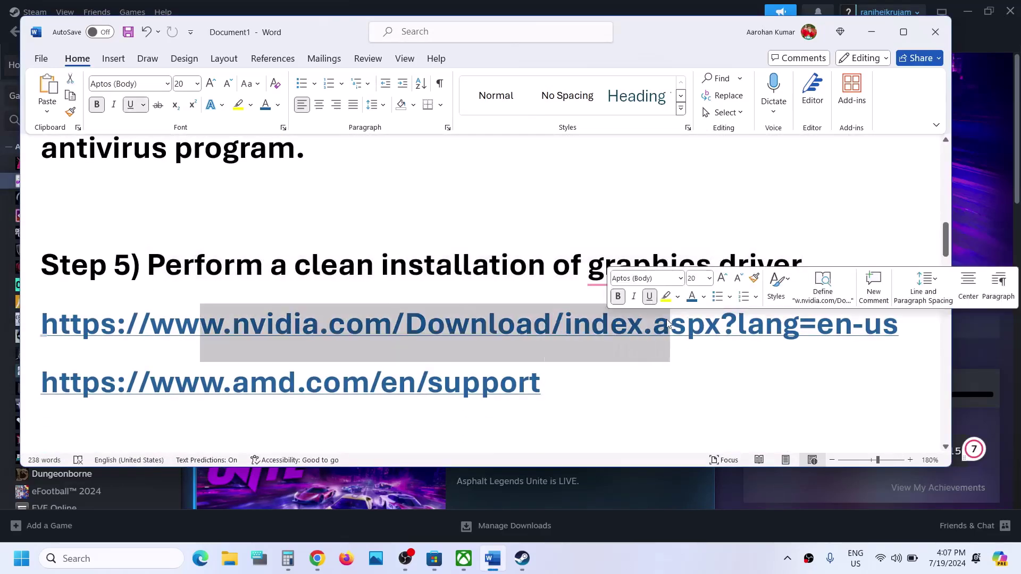
left_click_drag(175, 384, 529, 385)
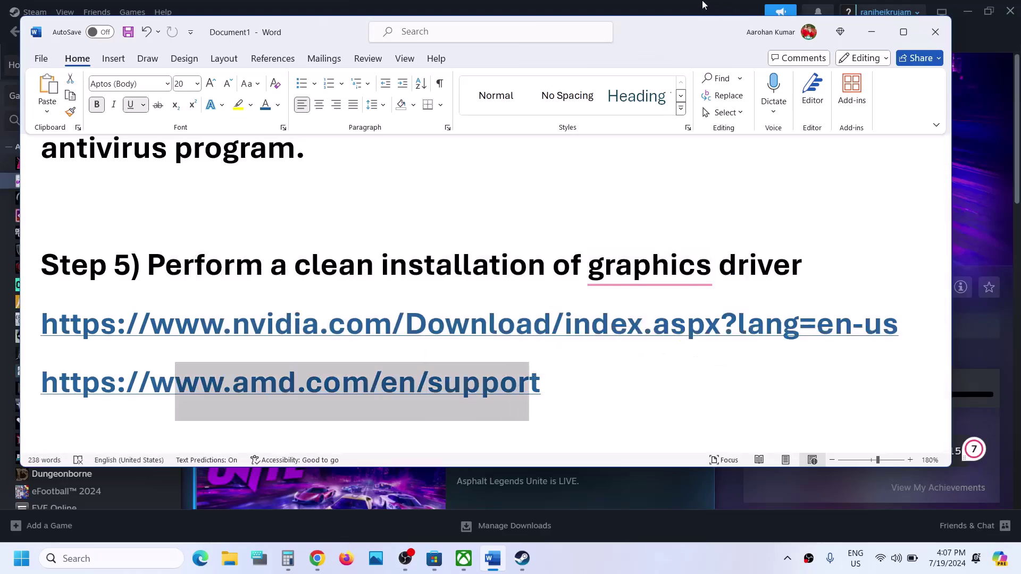
Switch to NVIDIA's driver page in Chrome and search for GeForce, GeForce RTX 30 Series (Notebooks), GeForce RTX 3050 Laptop GPU, Windows 11.
key("alt+Tab")
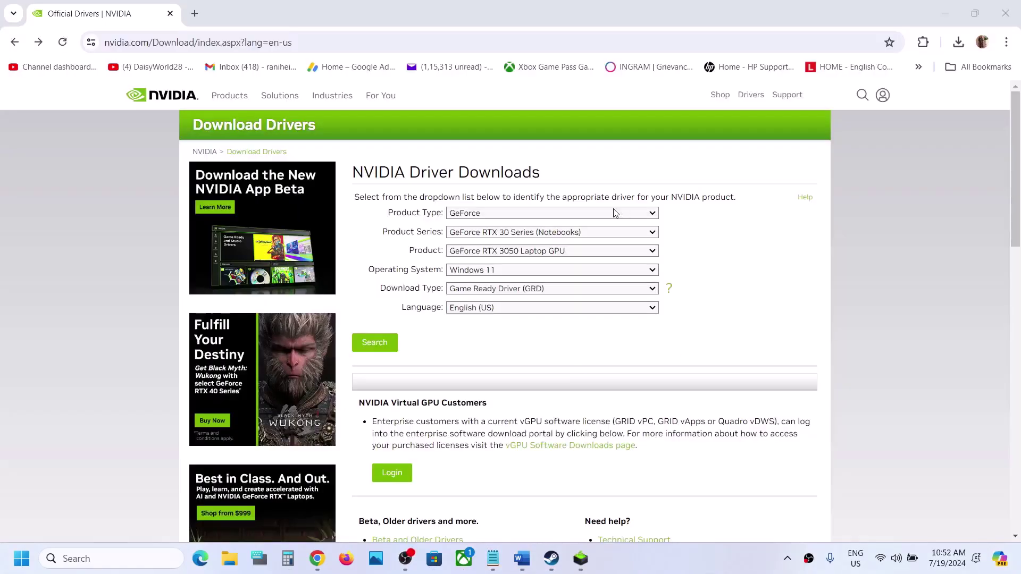
left_click(534, 213)
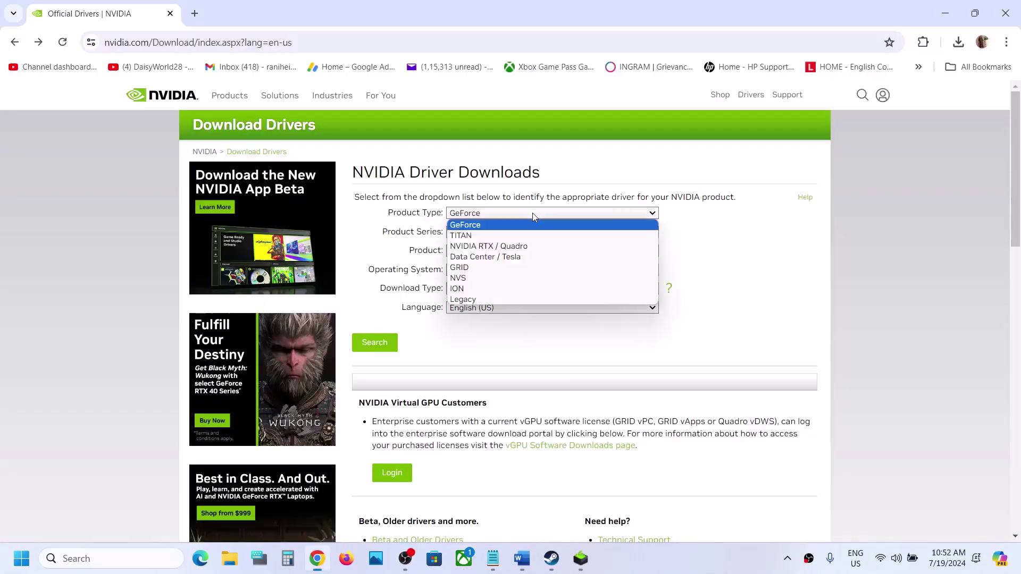
left_click(496, 226)
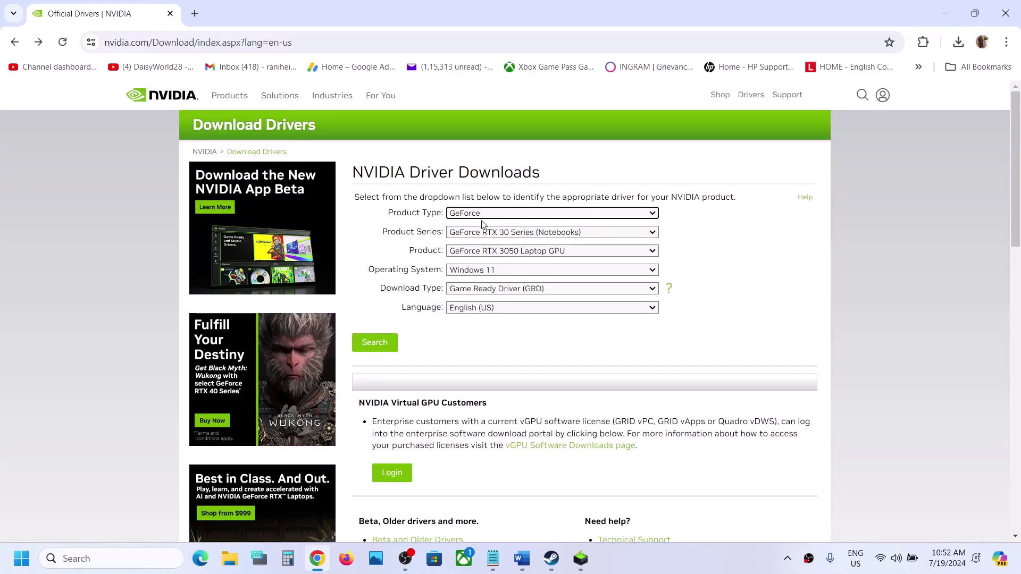
left_click(498, 234)
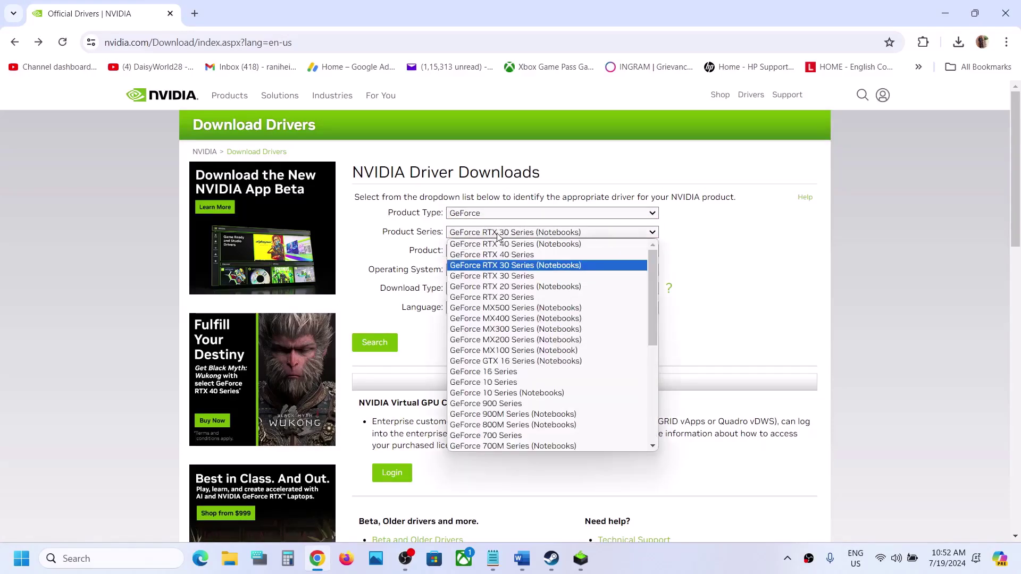
left_click(530, 266)
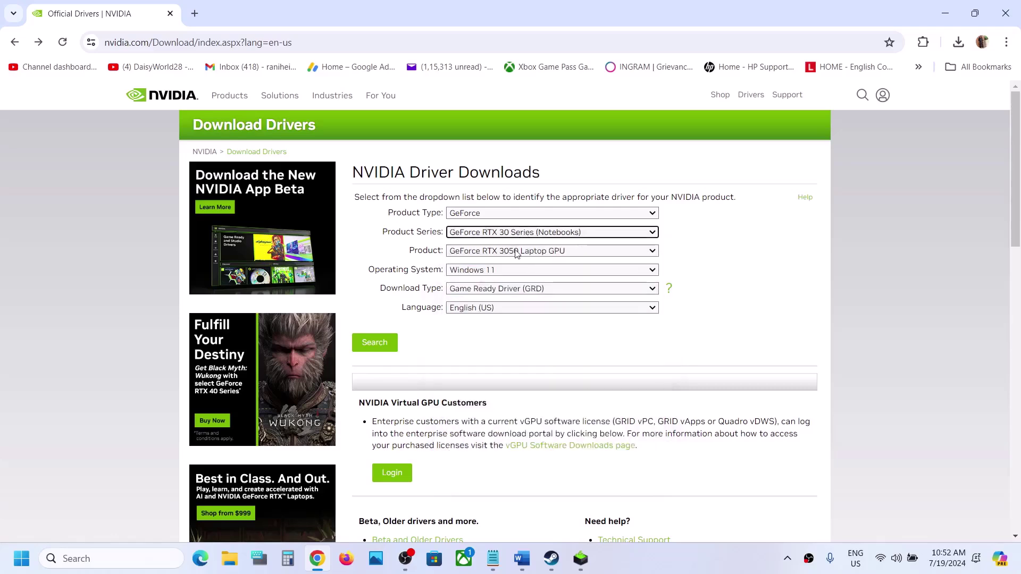
left_click(514, 252)
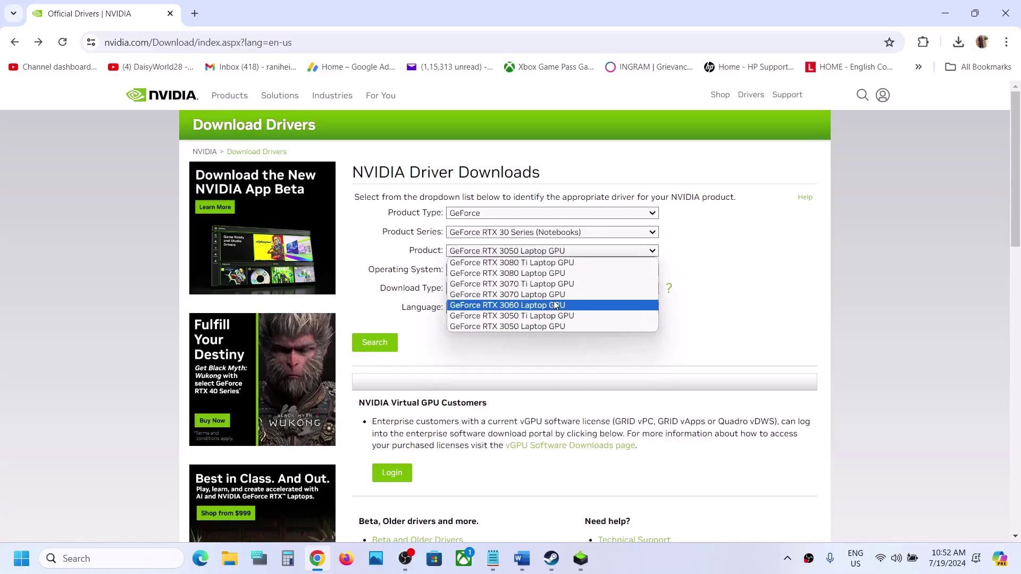
left_click(548, 326)
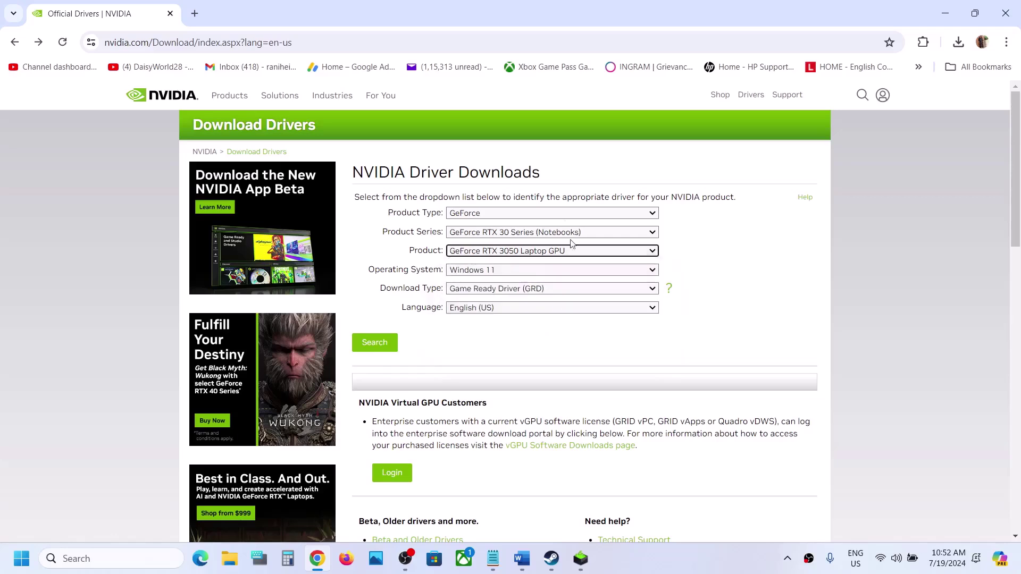
left_click(497, 271)
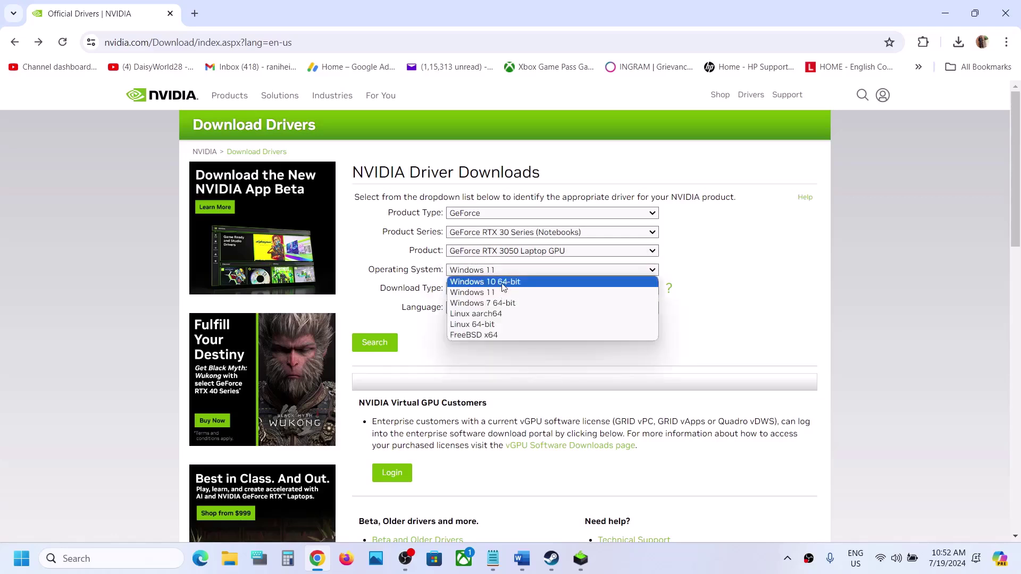
left_click(501, 292)
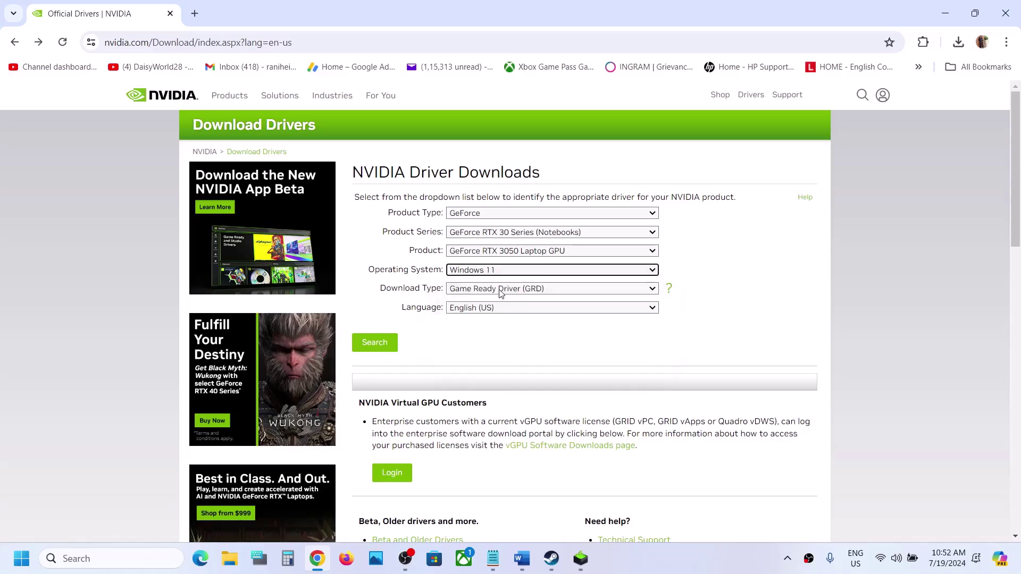
left_click(377, 341)
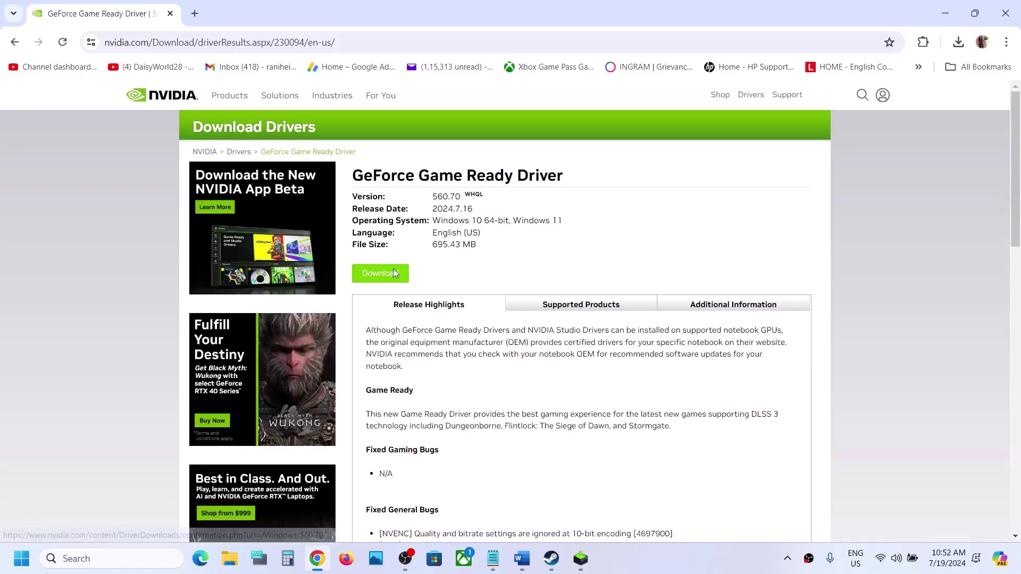
Download the GeForce Game Ready Driver 560.70 and check it in the recent download history.
left_click(394, 273)
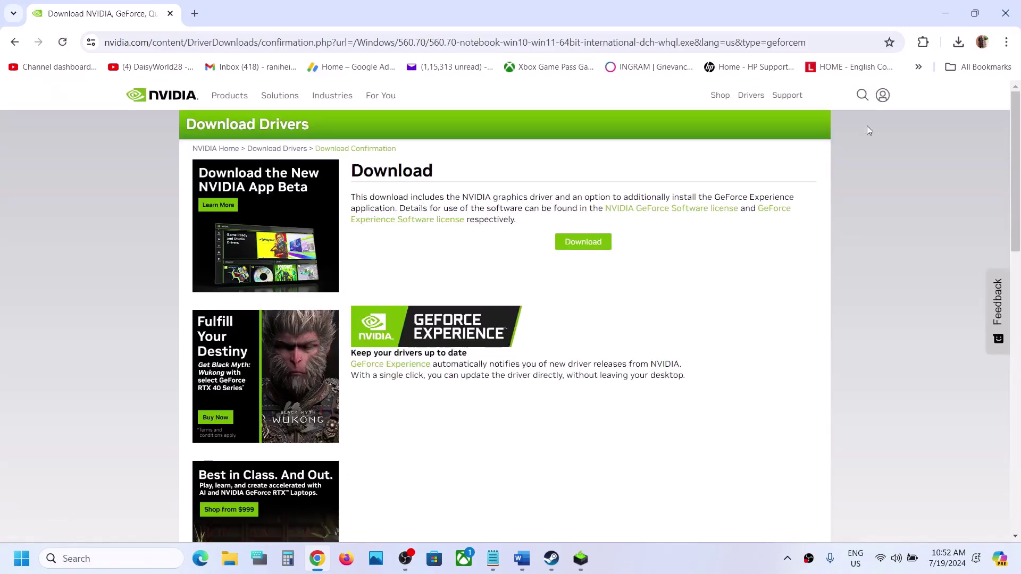
left_click(597, 243)
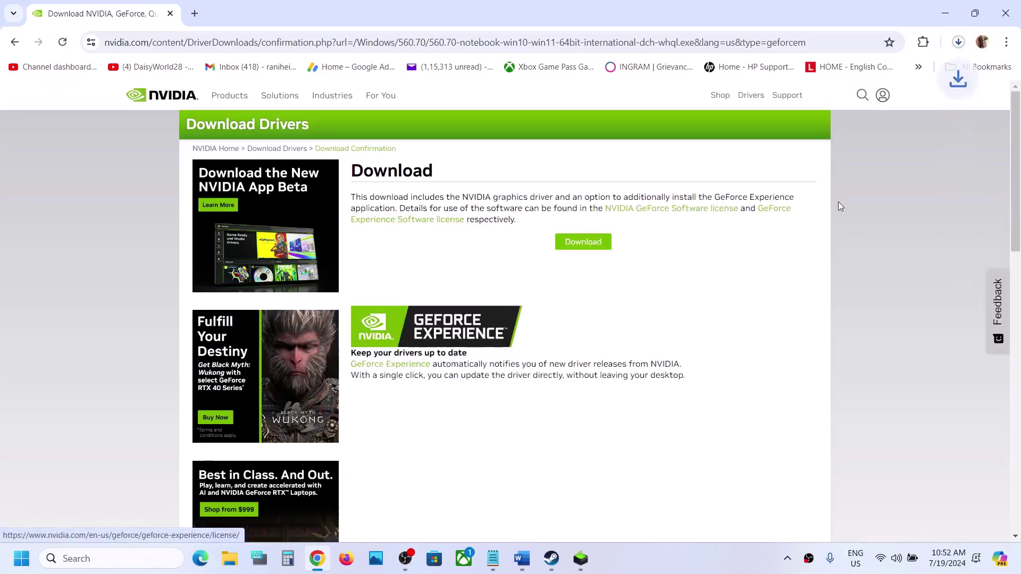
left_click(961, 46)
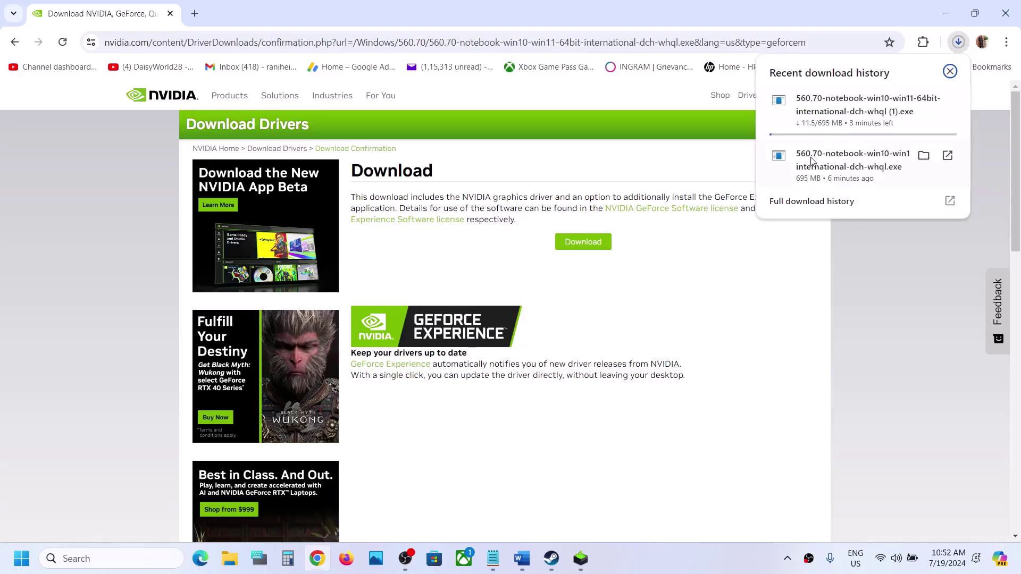
In the NVIDIA Installer, accept the license and start a Custom (Advanced) driver install with Perform a clean installation enabled.
left_click(579, 568)
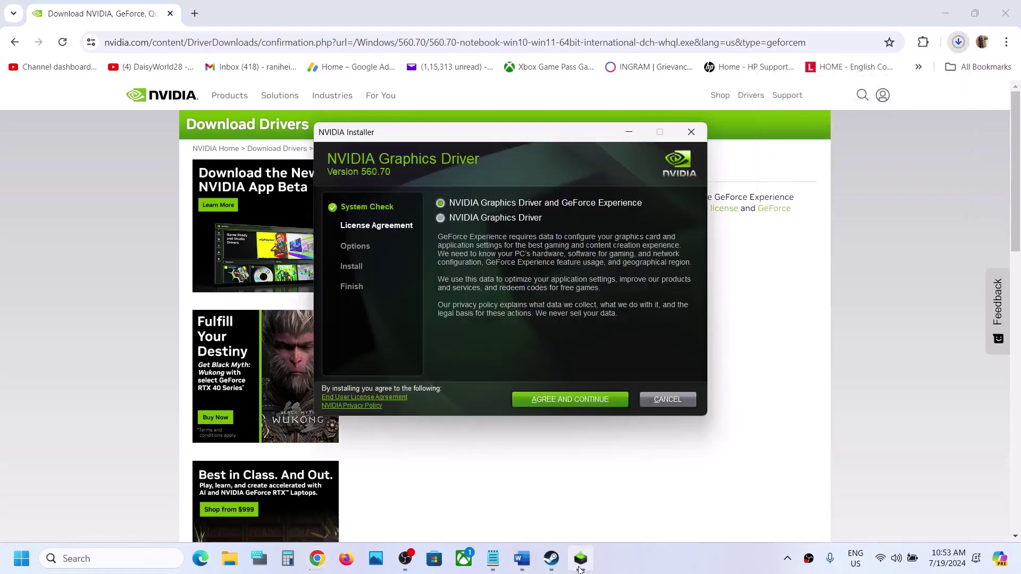
left_click(557, 399)
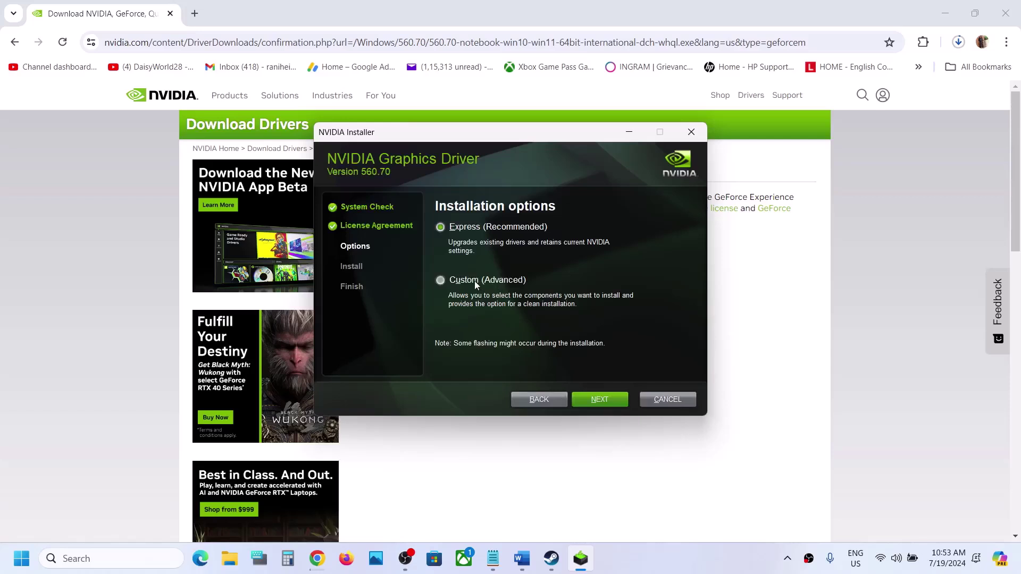
left_click(474, 280)
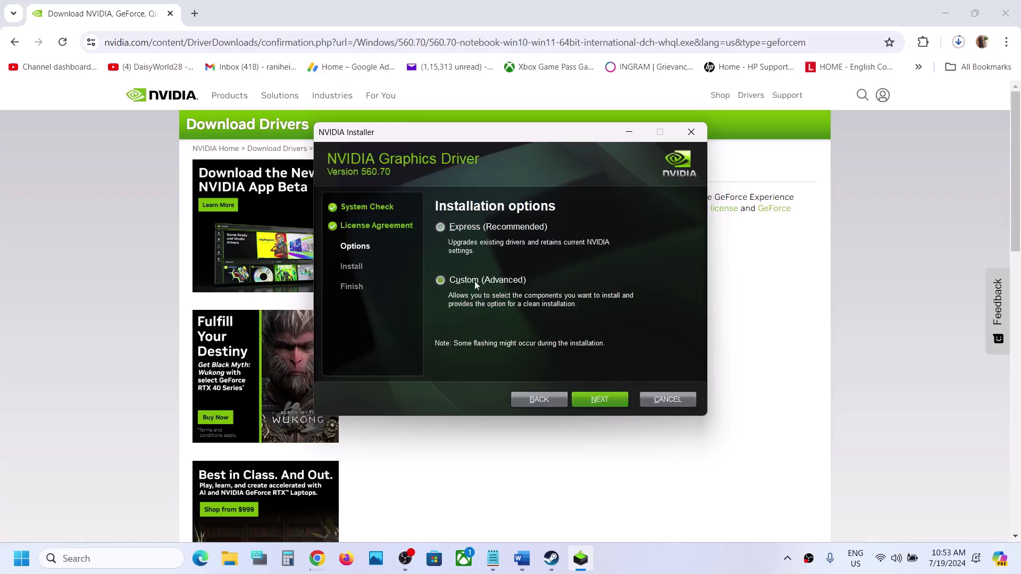
left_click(589, 401)
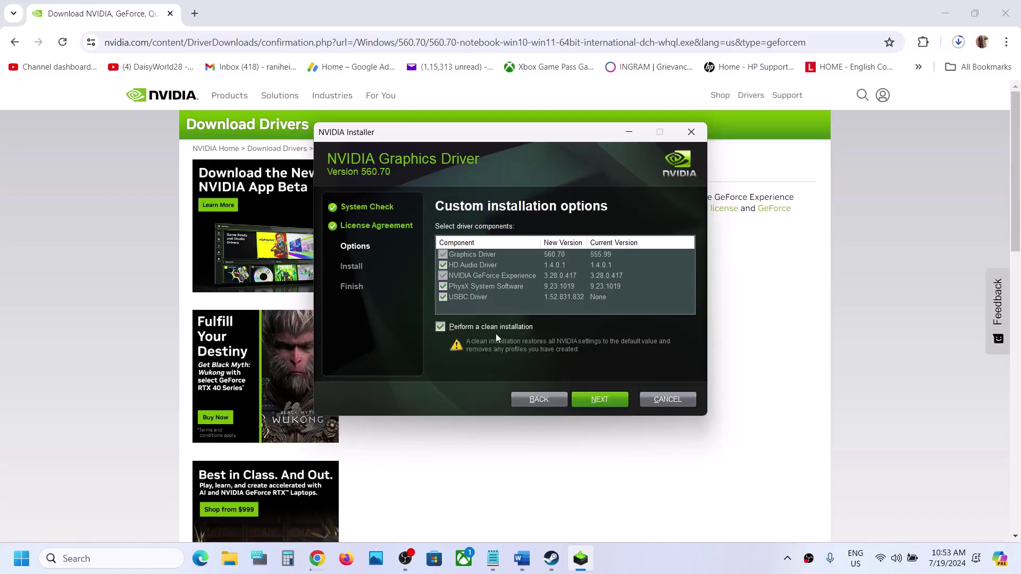
left_click(601, 400)
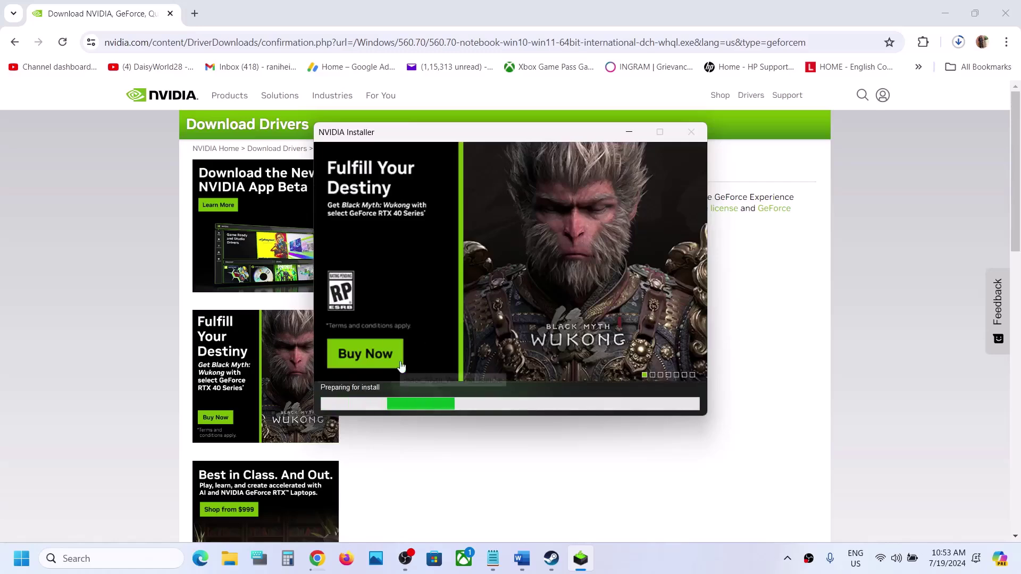
Bring up the Windows power options and dismiss them.
key("super")
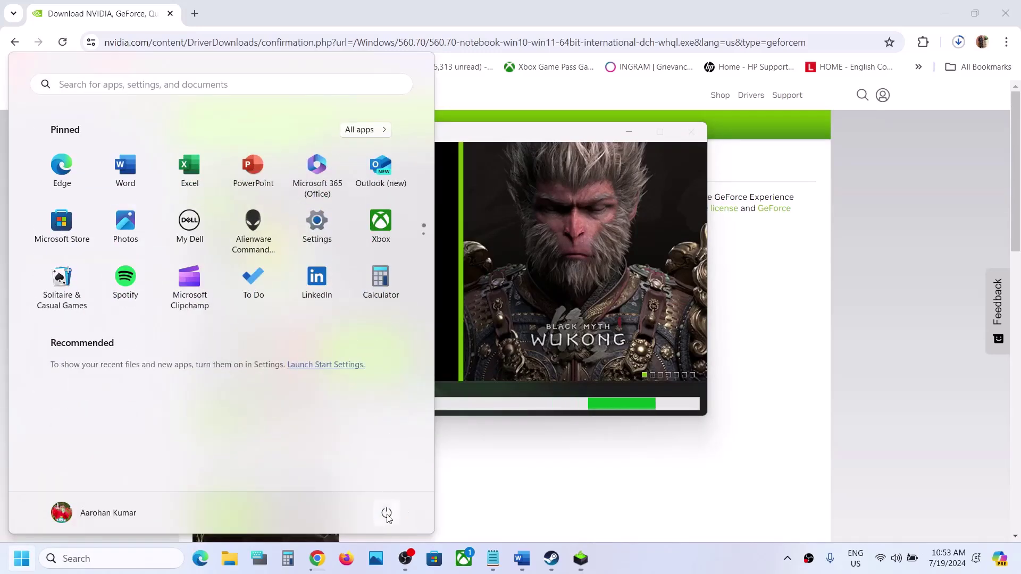
left_click(386, 514)
key("Escape")
key("Escape")
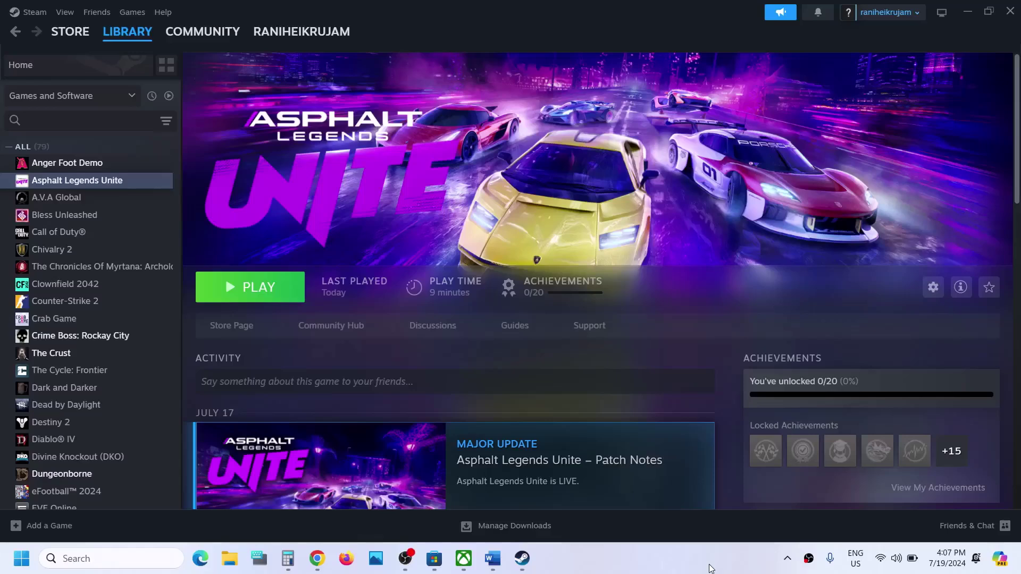
Copy the word "graphics" from Step 6 in the Word document and search Windows with it to open Graphics settings.
left_click(489, 553)
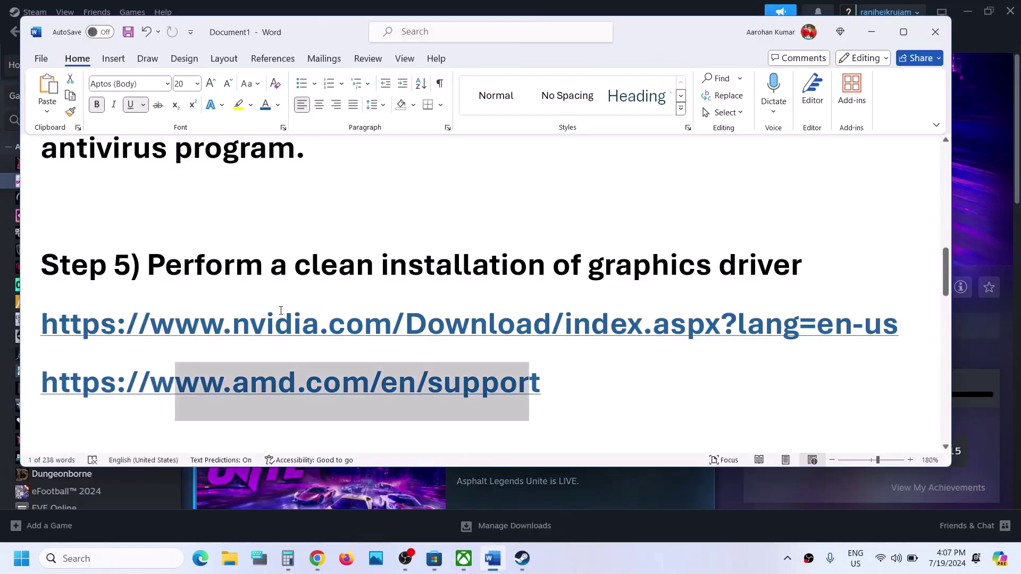
scroll(281, 310, "down", 5)
scroll(281, 310, "up", 3)
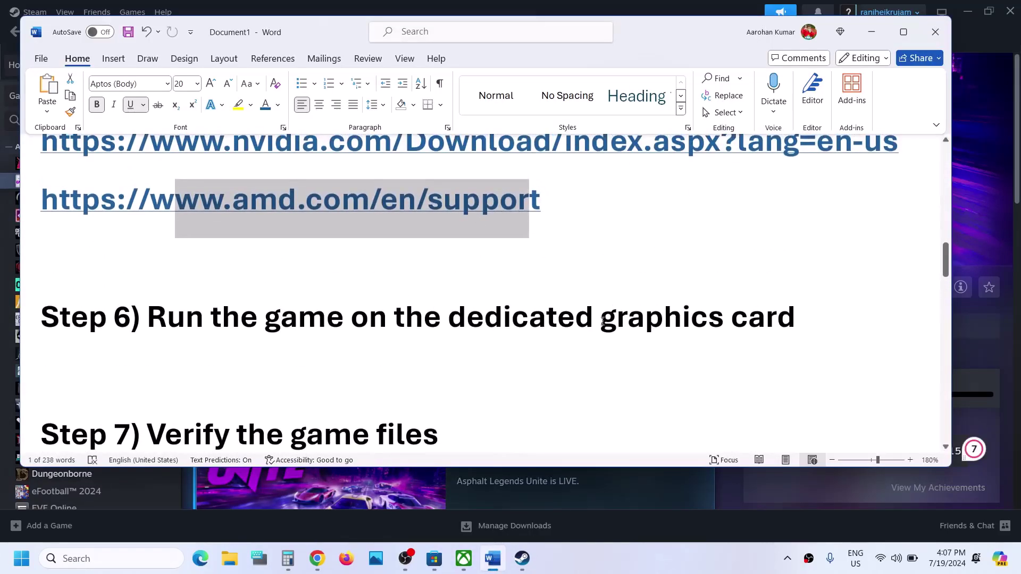
double_click(636, 318)
key("ctrl+c")
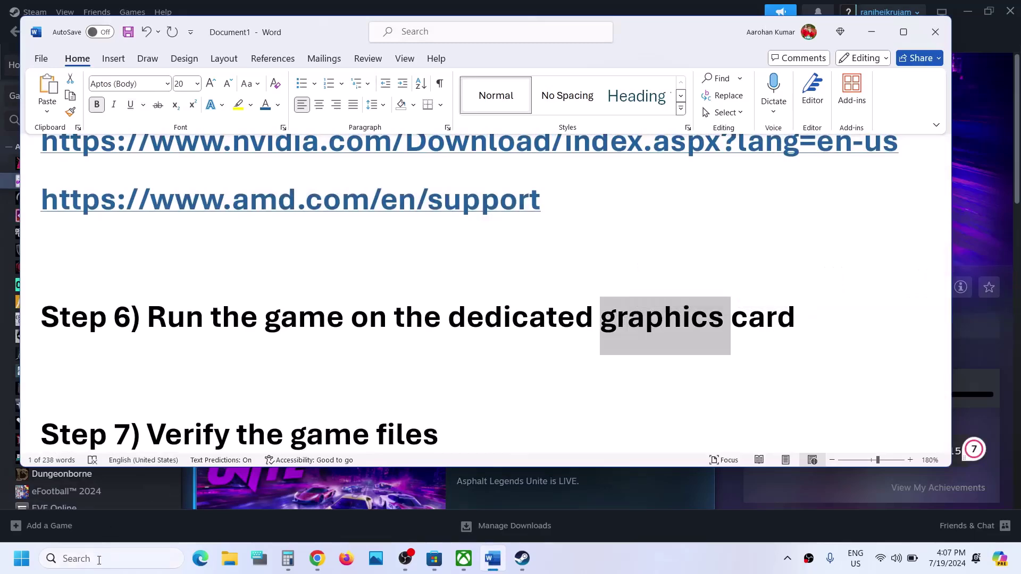
left_click(100, 558)
key("ctrl+v")
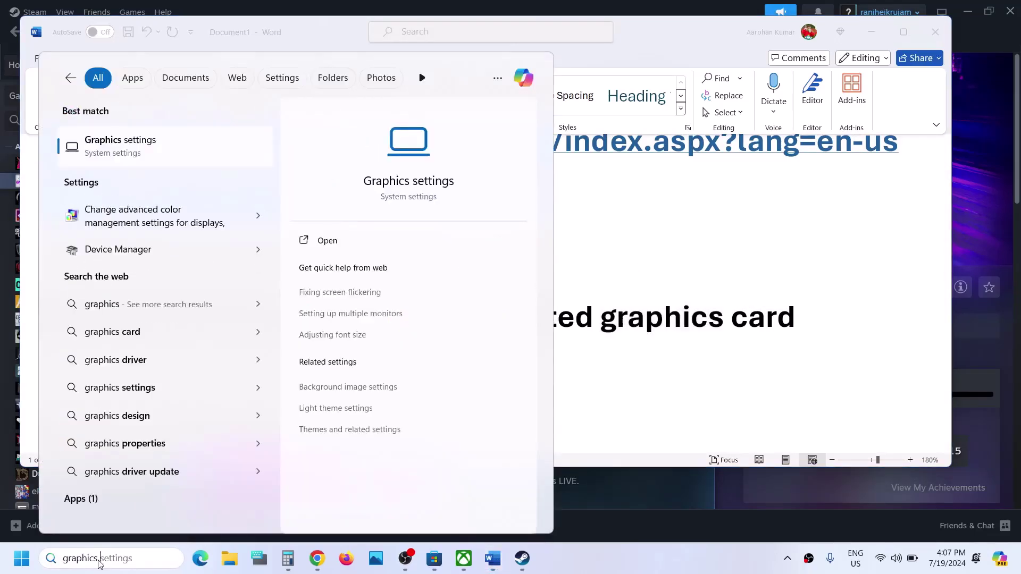
left_click(198, 139)
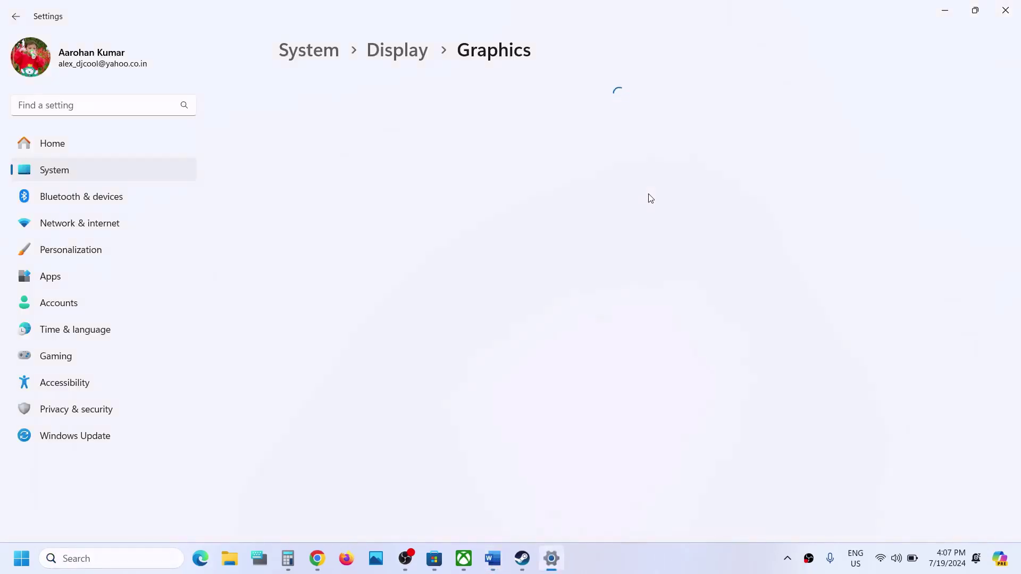
Add Asphalt9_Steam_x64_rtl from Steam's common\Asphalt 9 Legends folder to the graphics app list and save its preference as High performance.
left_click(310, 238)
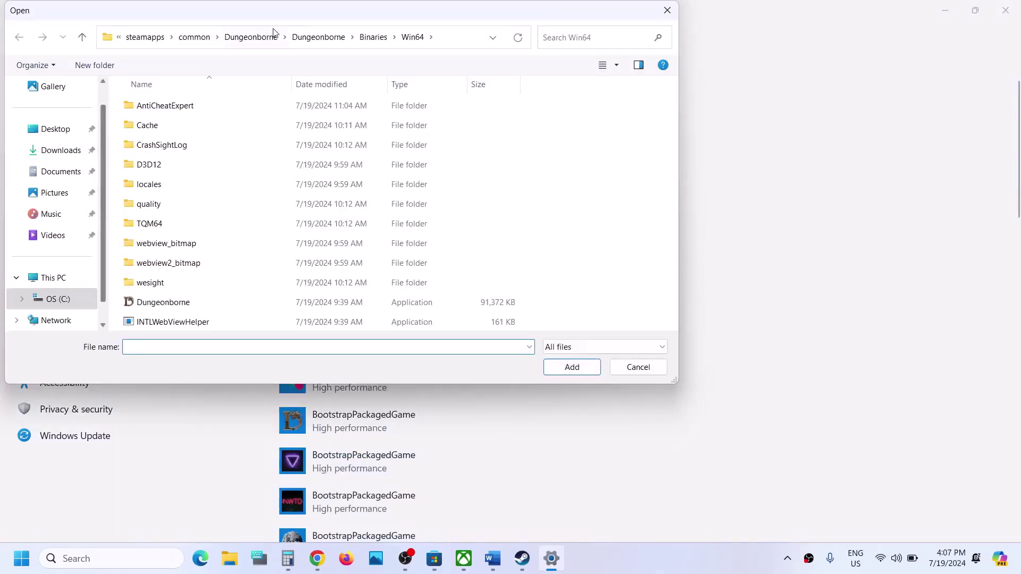
left_click(194, 37)
double_click(161, 124)
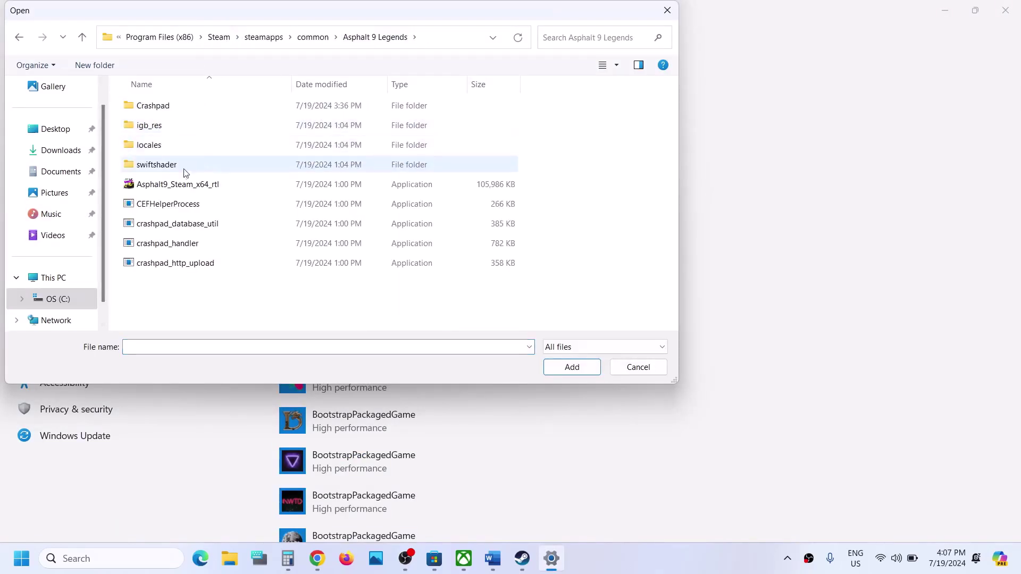
left_click(174, 184)
left_click(580, 366)
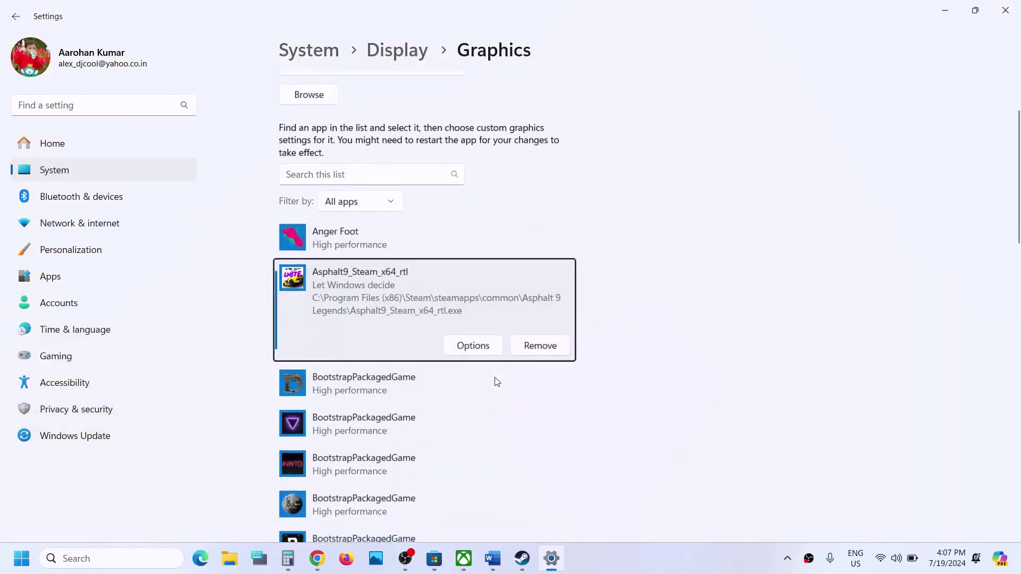
left_click(480, 349)
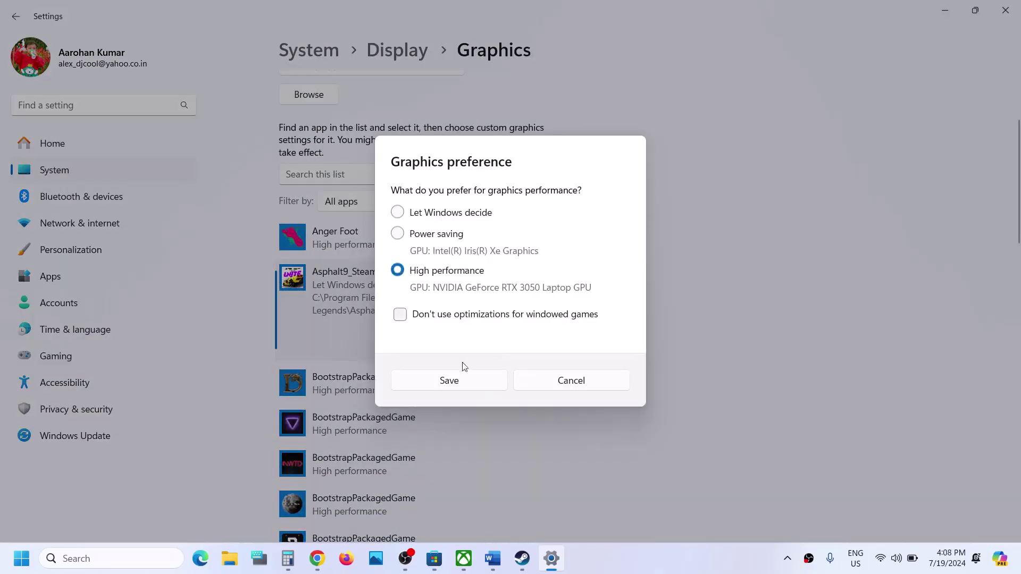
left_click(444, 381)
Return to the Word document and highlight the Step 7 instruction about verifying the game files.
left_click(500, 567)
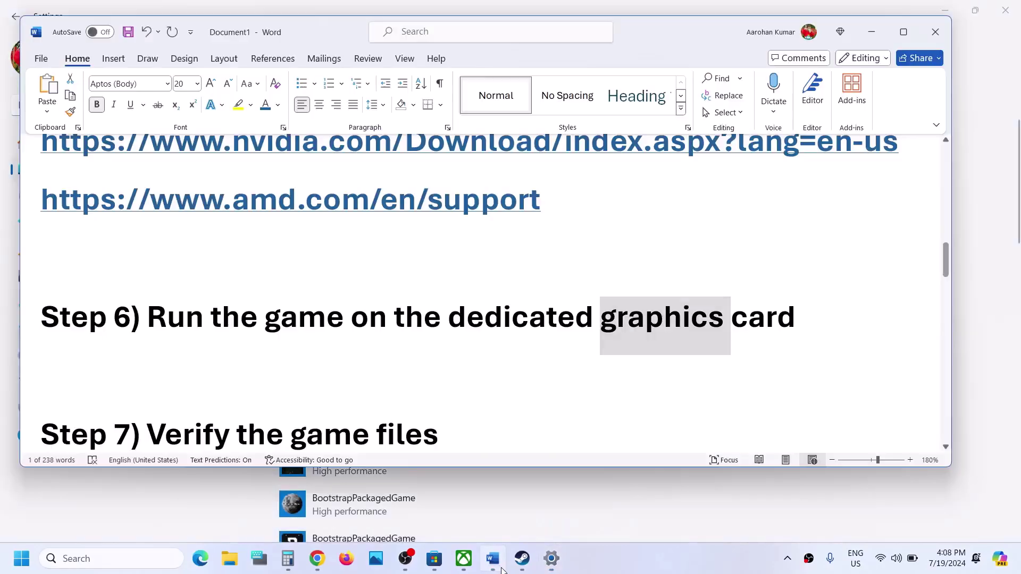
scroll(403, 358, "down", 3)
left_click_drag(147, 287, 540, 285)
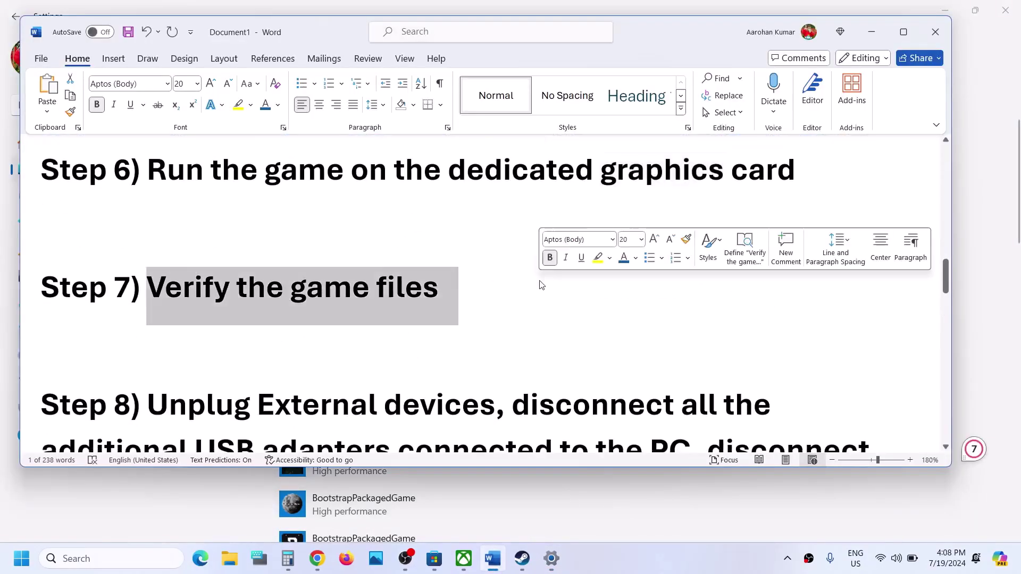
Switch to Steam and verify the integrity of the installed Asphalt Legends Unite files from the game's properties.
left_click(521, 559)
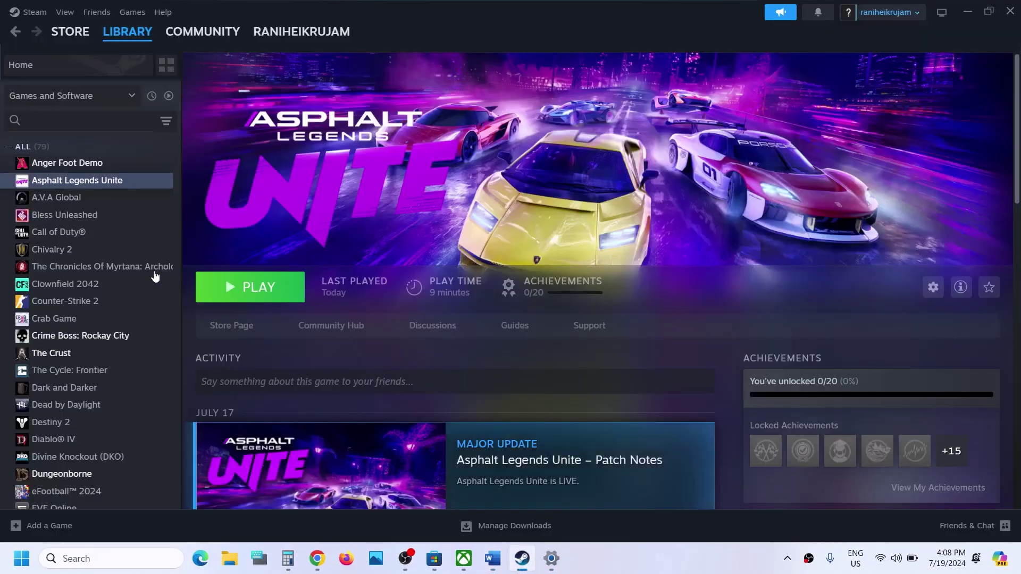
right_click(110, 180)
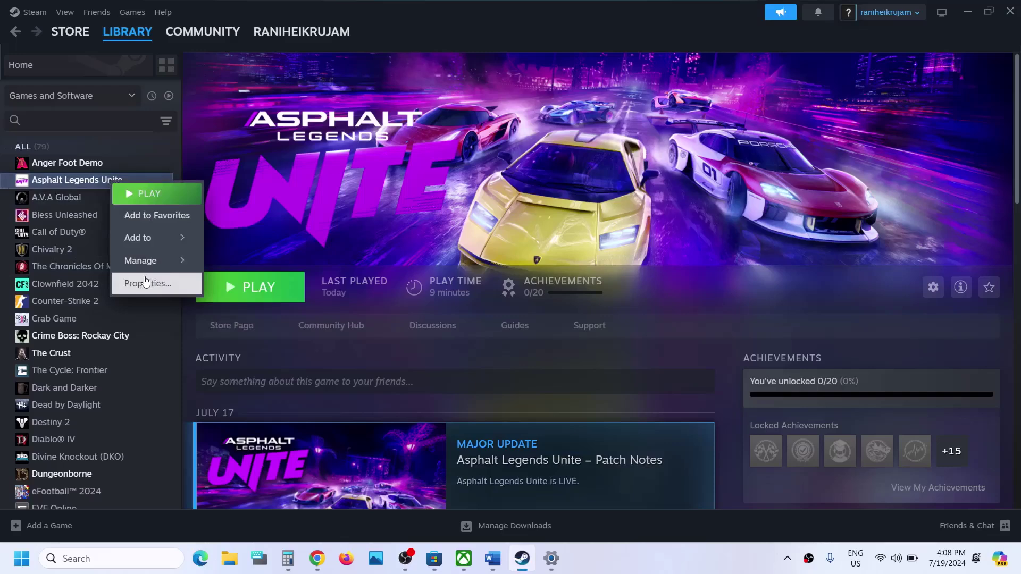
left_click(145, 281)
left_click(296, 211)
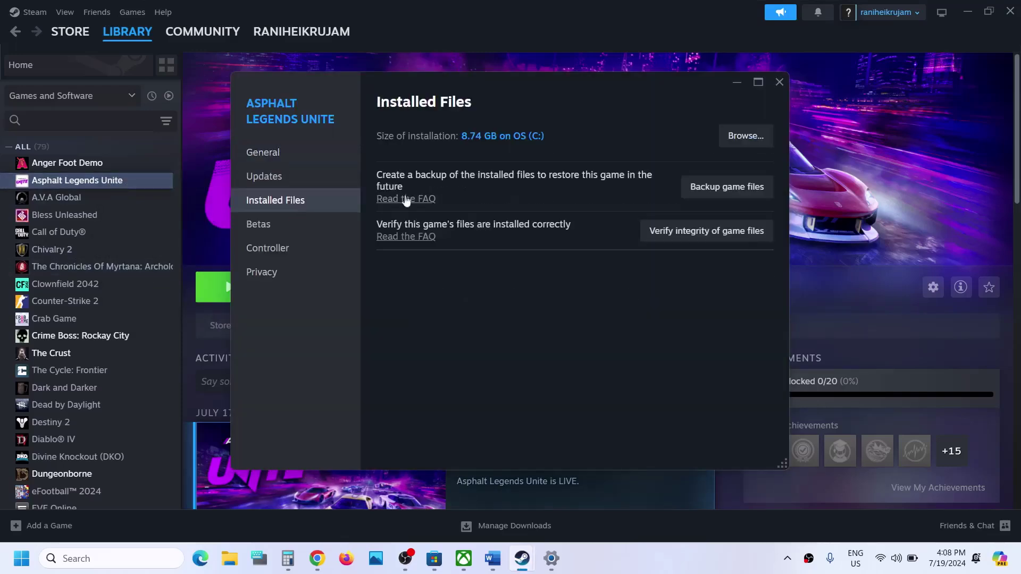
left_click(735, 236)
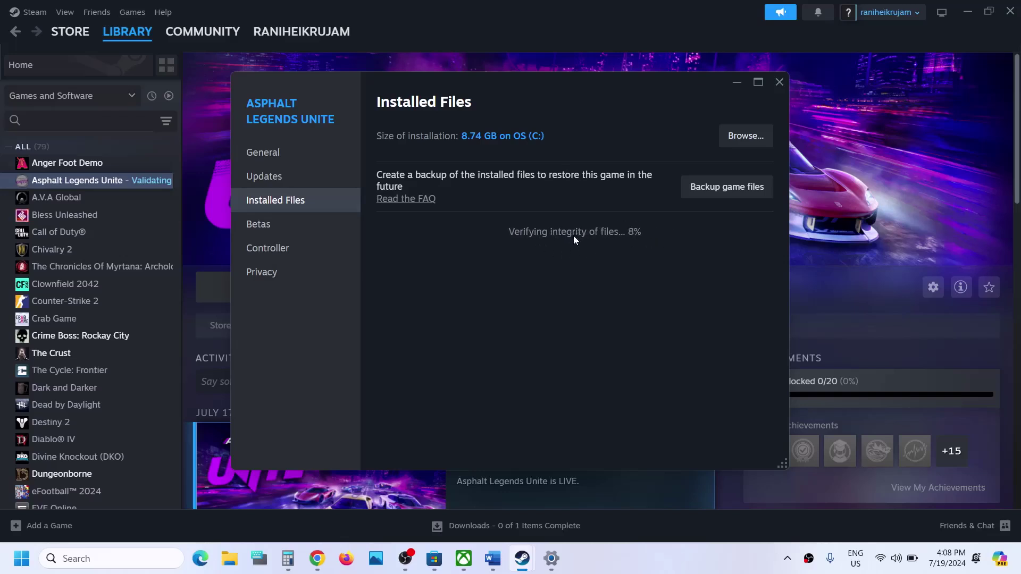
Return to the Word document, maximize it, and highlight Step 8's instructions about unplugging USB adapters and additional joysticks or controllers.
left_click(832, 150)
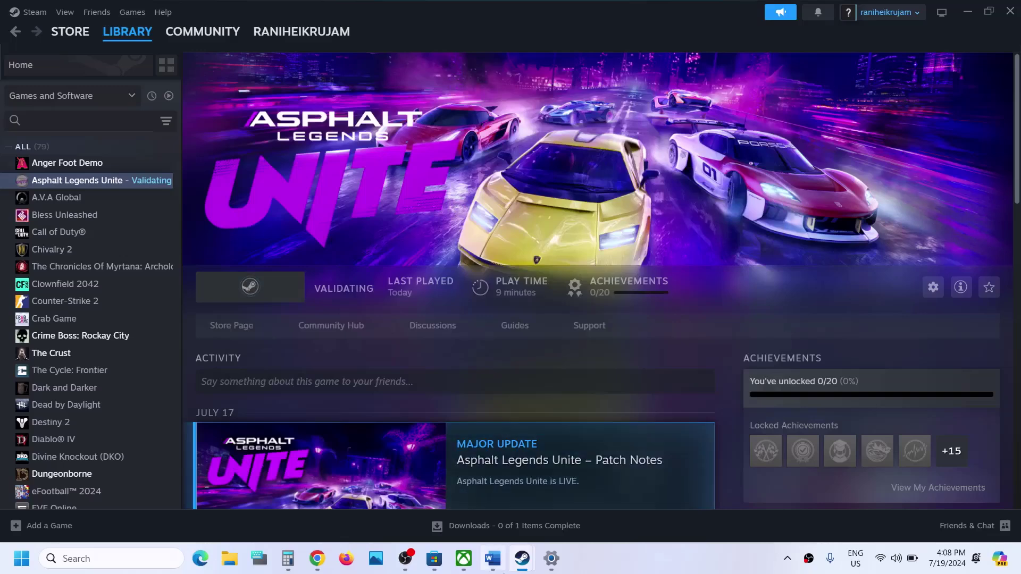
left_click(504, 572)
scroll(373, 412, "down", 3)
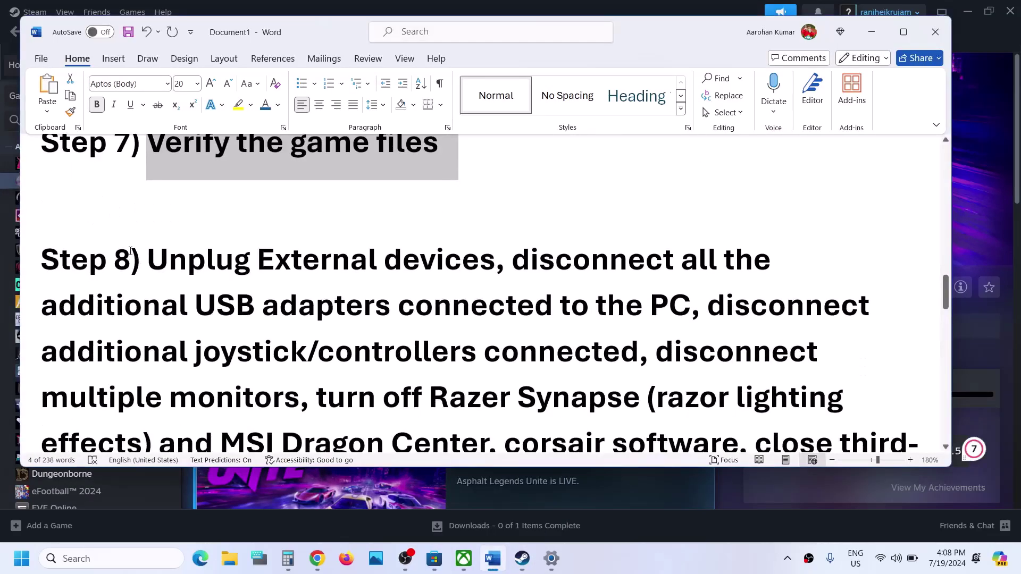
left_click_drag(143, 258, 635, 299)
left_click(903, 32)
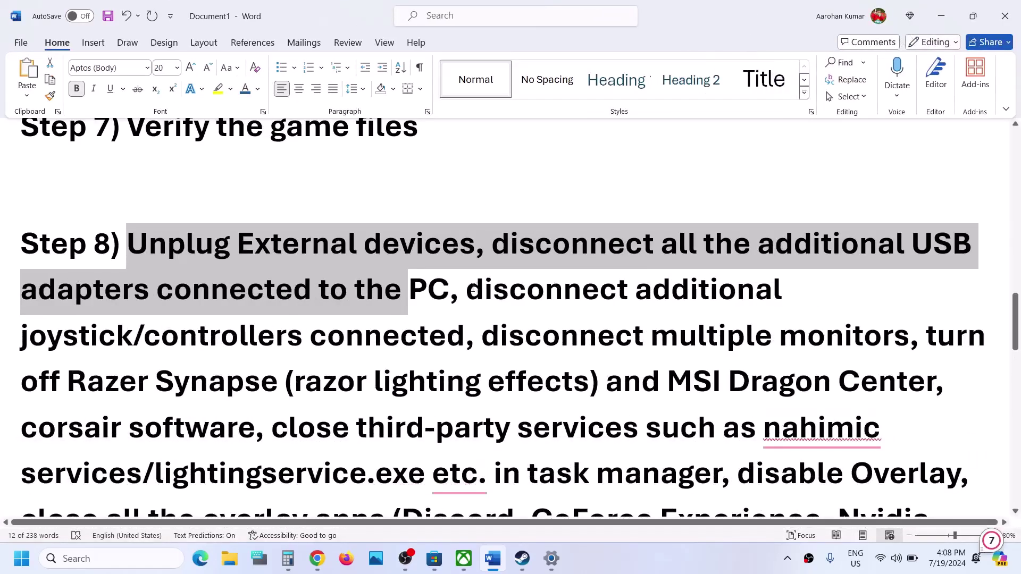
left_click_drag(473, 288, 467, 332)
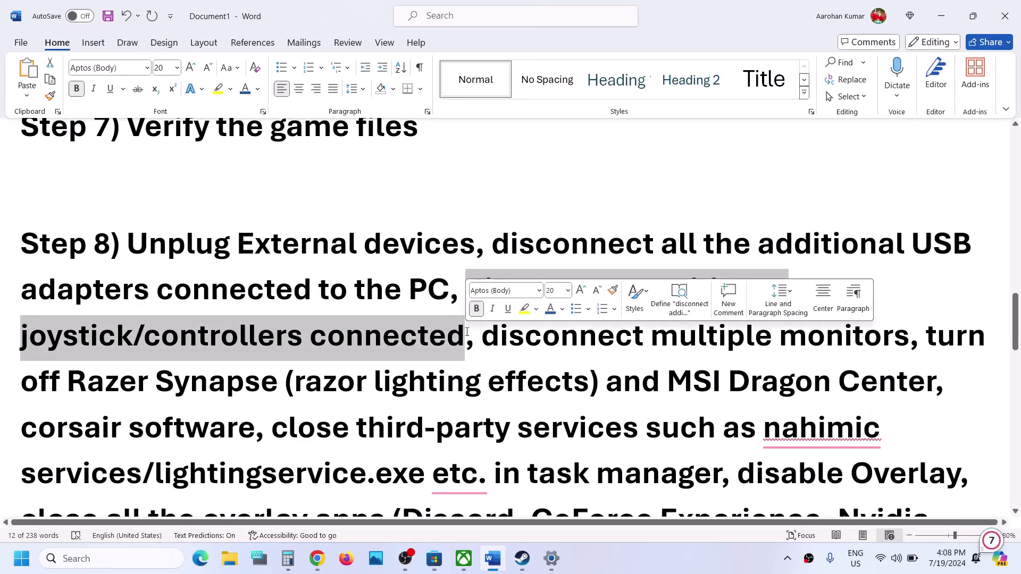
Highlight Step 8's instructions on multiple monitors, Razer Synapse, MSI Dragon Center, third-party services in task manager, and "disable Overlay".
left_click(490, 350)
left_click_drag(122, 355, 516, 470)
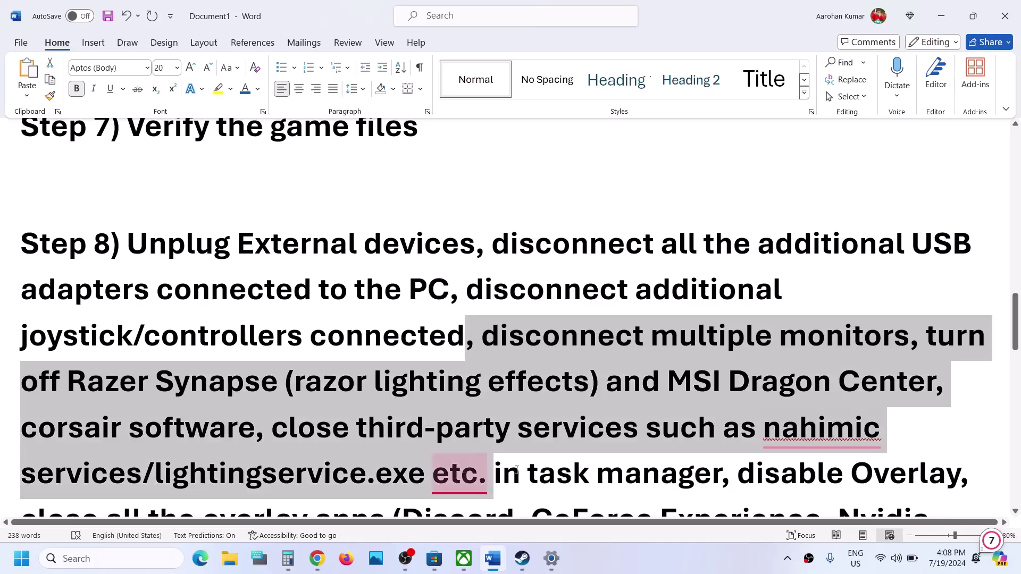
left_click(660, 472)
scroll(652, 469, "down", 2)
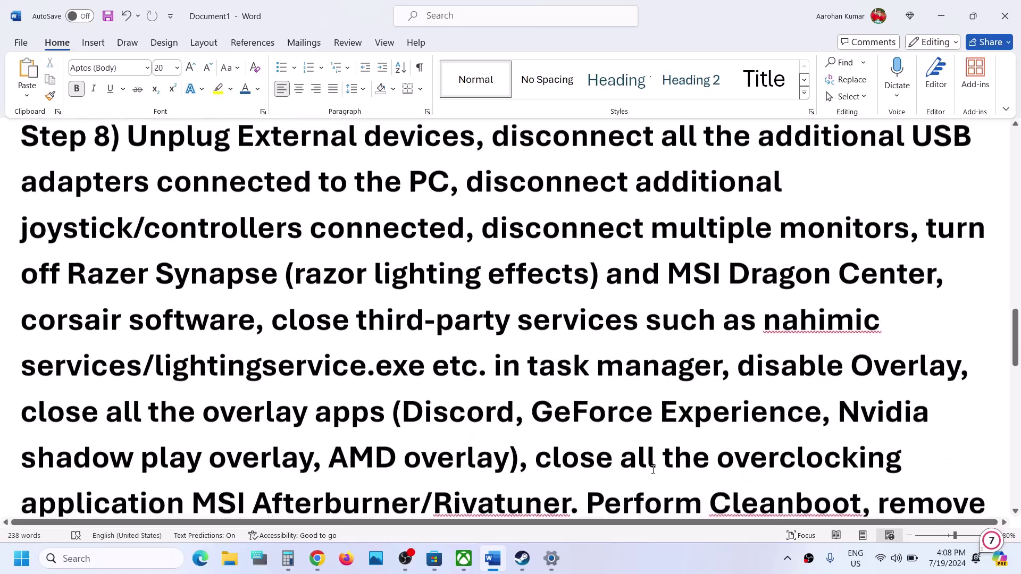
left_click_drag(662, 267, 671, 352)
scroll(672, 353, "down", 1)
scroll(672, 353, "down", 2)
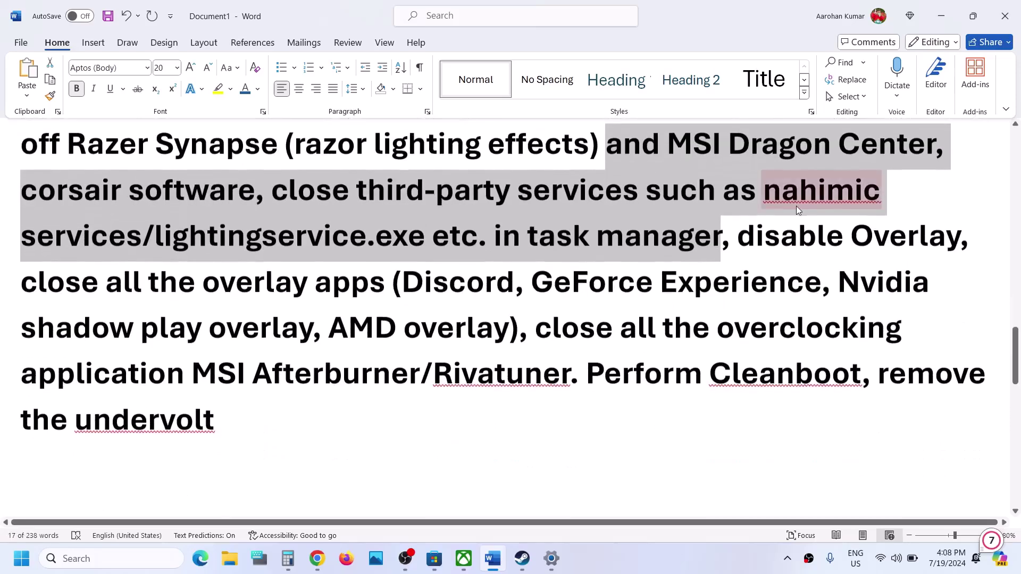
left_click_drag(919, 236, 738, 235)
Switch to Steam and view the Steam Overlay setting in Asphalt Legends Unite's general properties, closing the properties again.
left_click(522, 556)
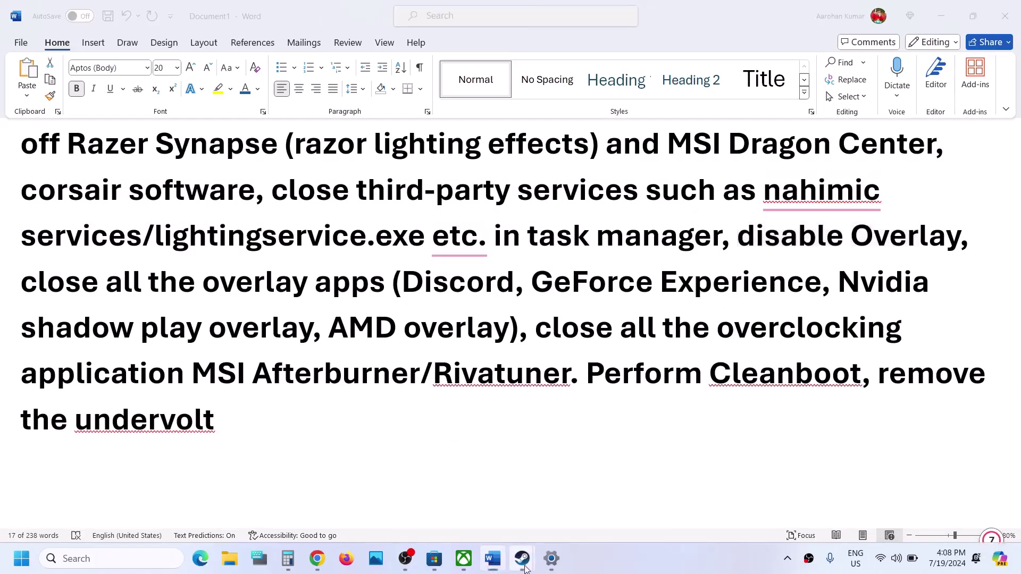
left_click(500, 503)
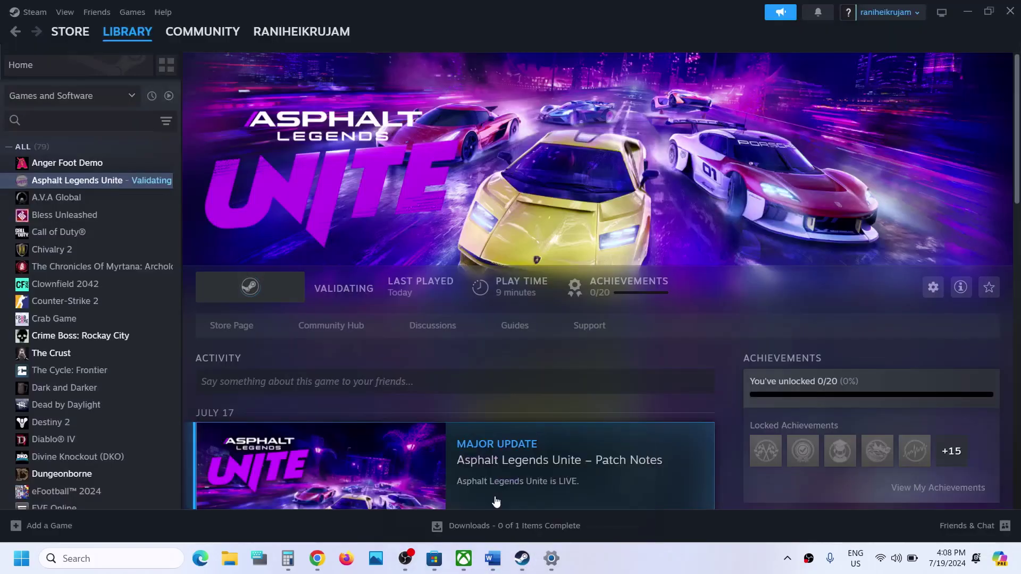
right_click(104, 180)
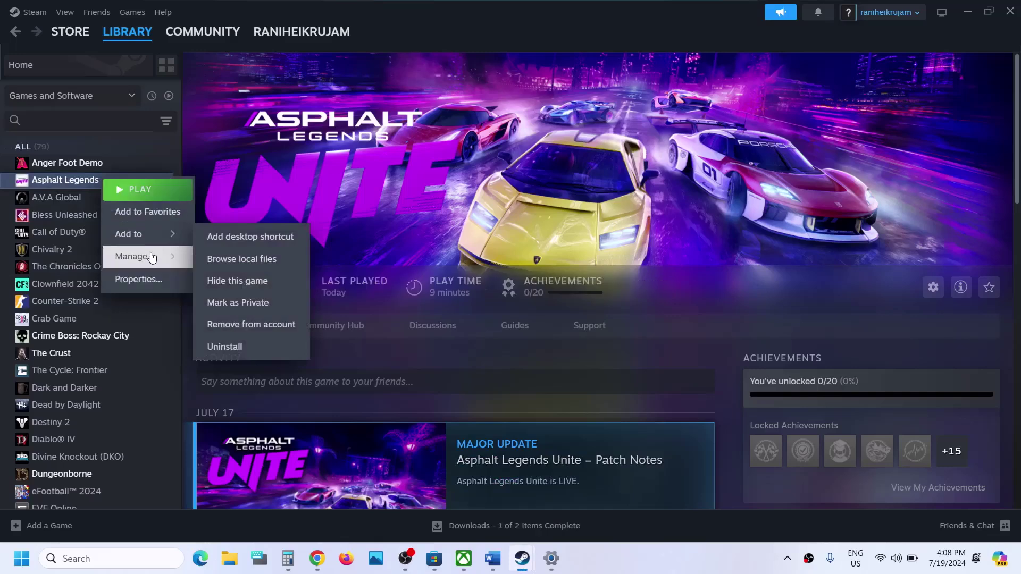
left_click(150, 279)
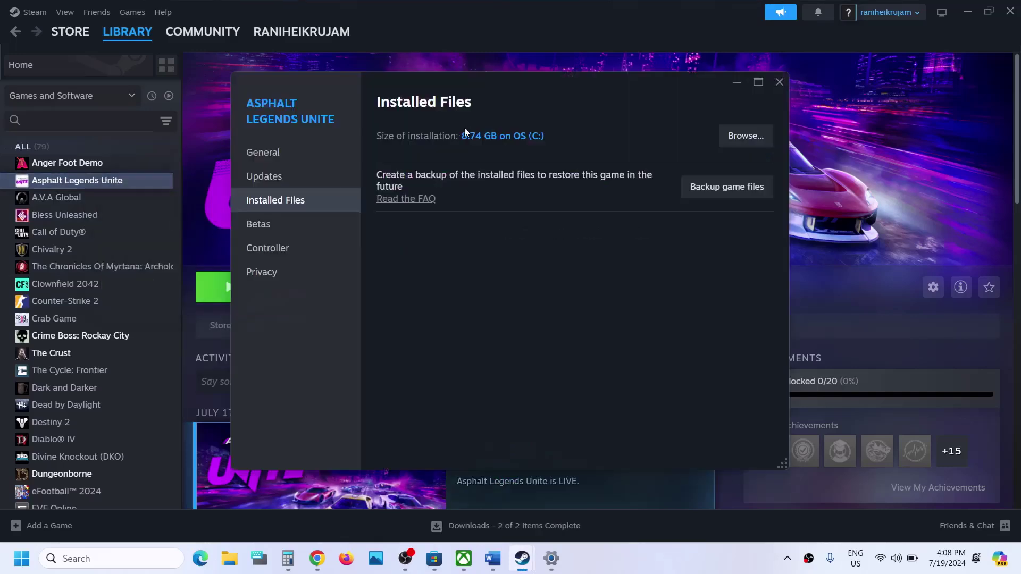
left_click(283, 154)
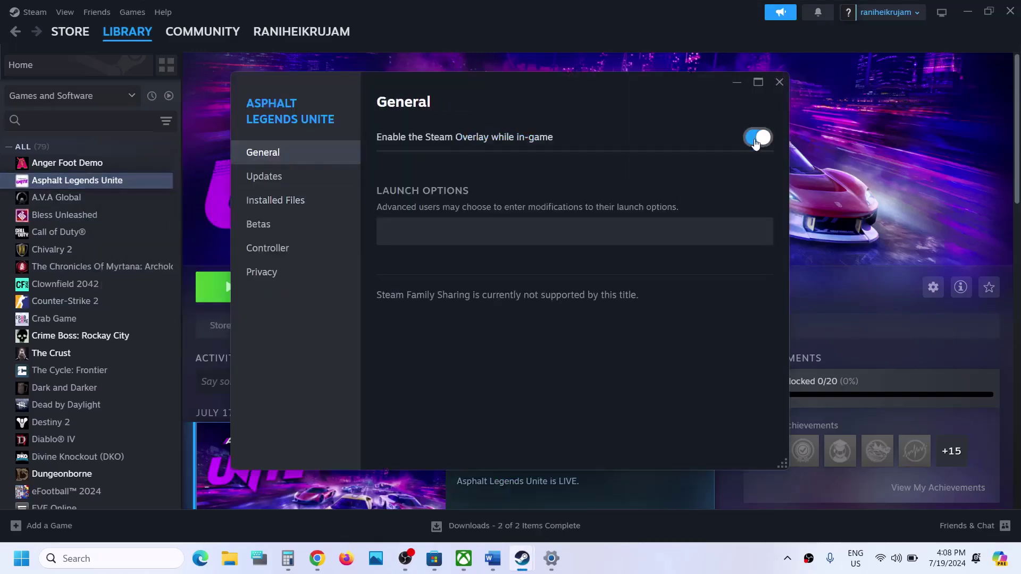
left_click(779, 82)
Return to the Word document and highlight Step 8's instructions on closing overlay apps and overclocking applications such as MSI Afterburner/Rivatuner.
left_click(495, 557)
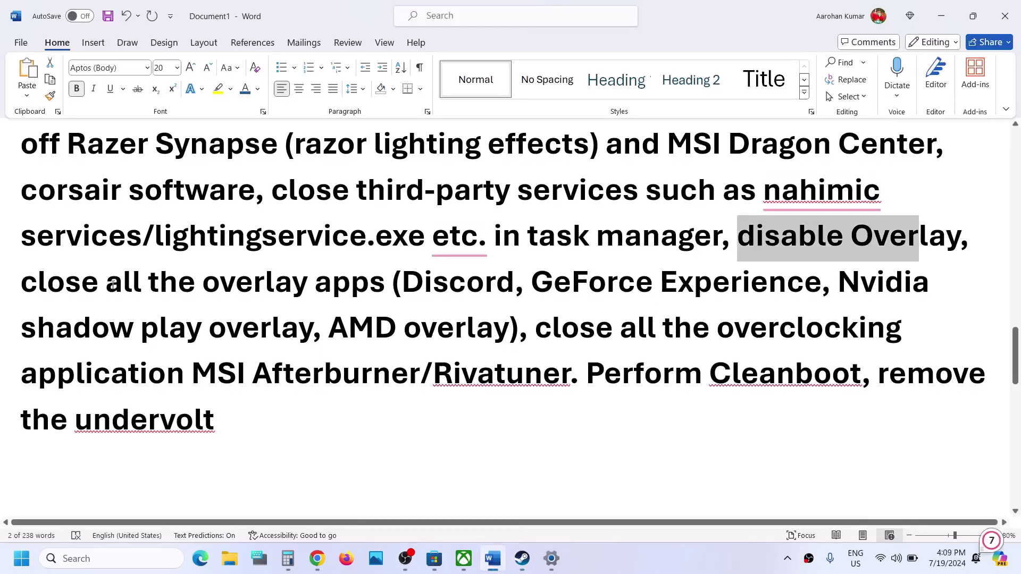
left_click_drag(113, 284, 392, 283)
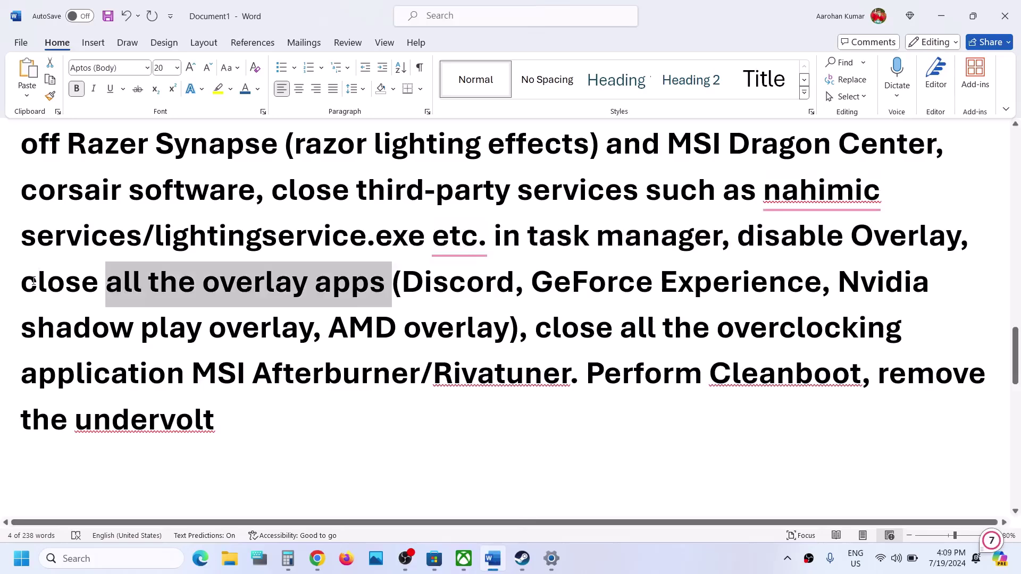
left_click_drag(34, 282, 509, 285)
left_click_drag(540, 284, 821, 283)
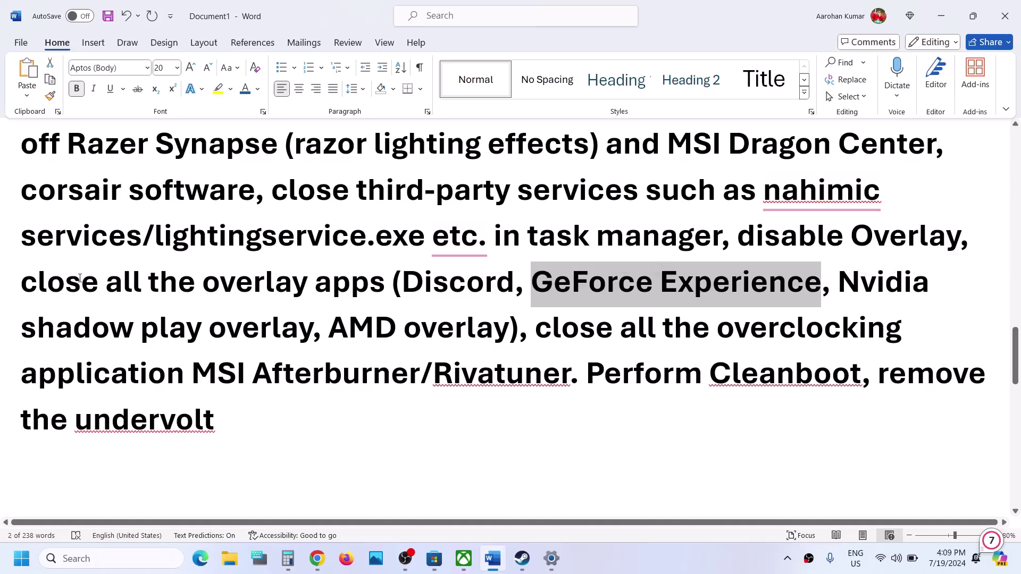
left_click_drag(79, 277, 388, 283)
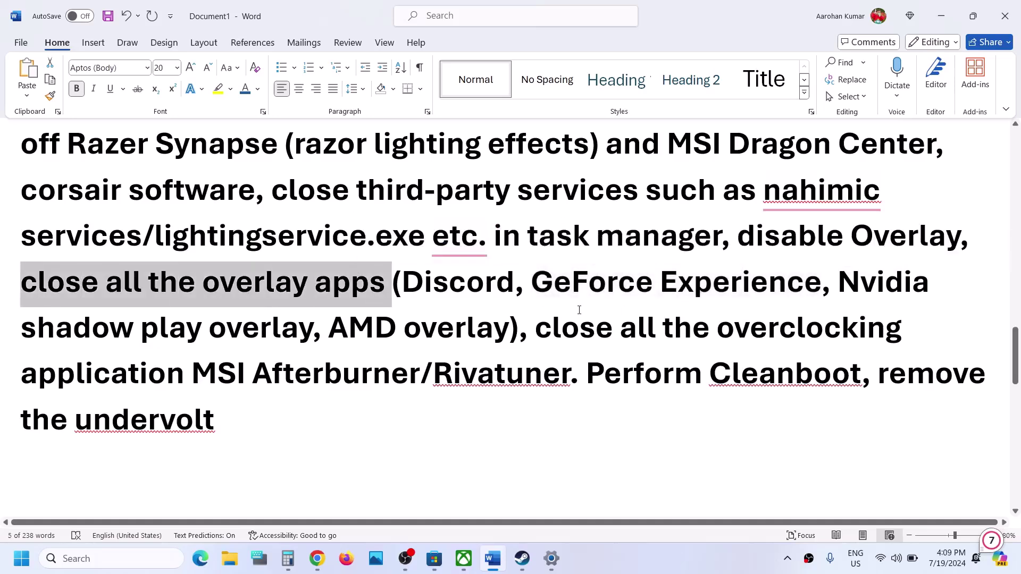
left_click_drag(555, 324, 570, 372)
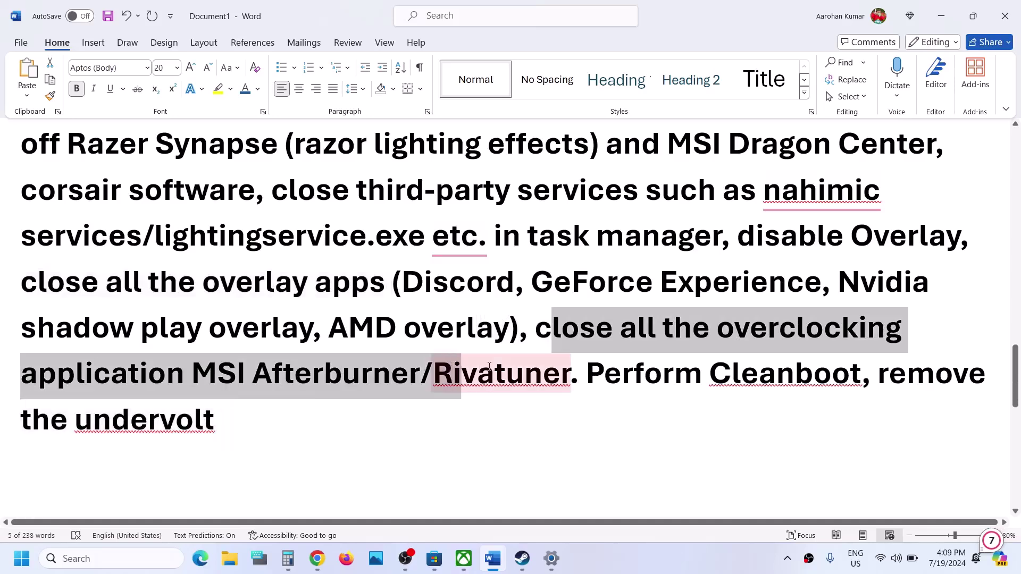
left_click(510, 373)
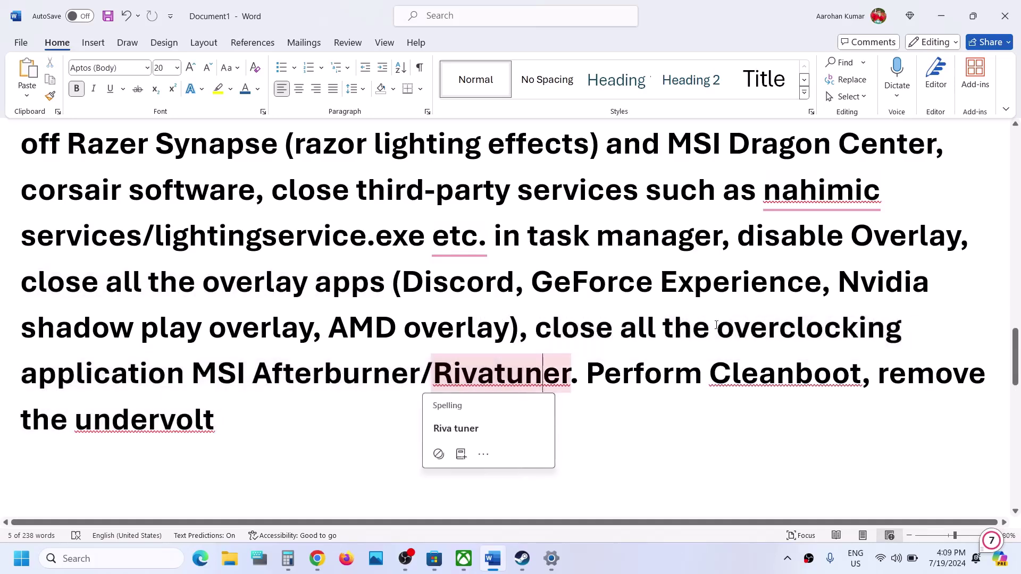
double_click(771, 327)
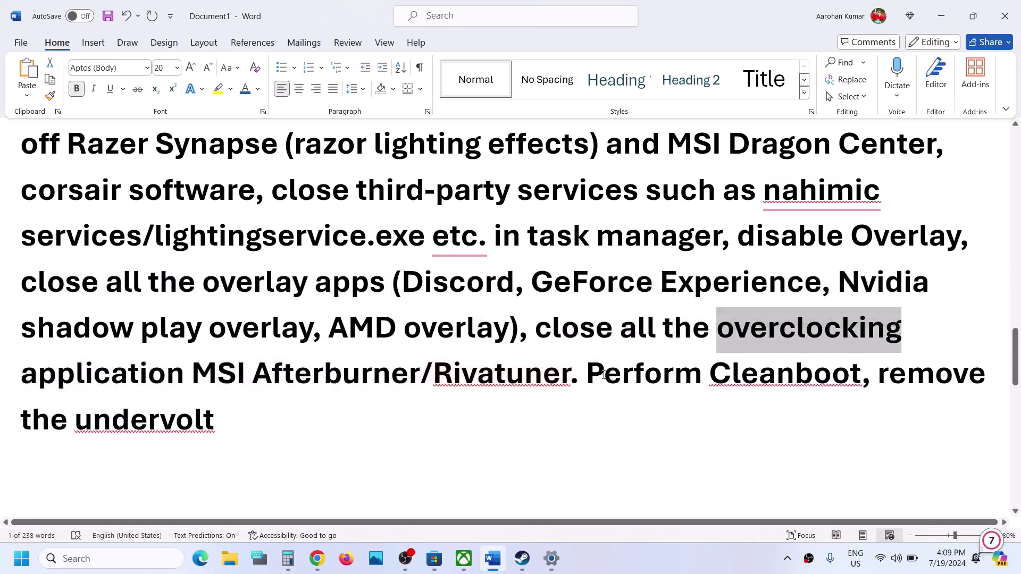
Highlight "Perform Cleanboot", search Windows for "system", and in System Configuration hide all Microsoft services and accept the configuration.
left_click_drag(596, 373, 845, 375)
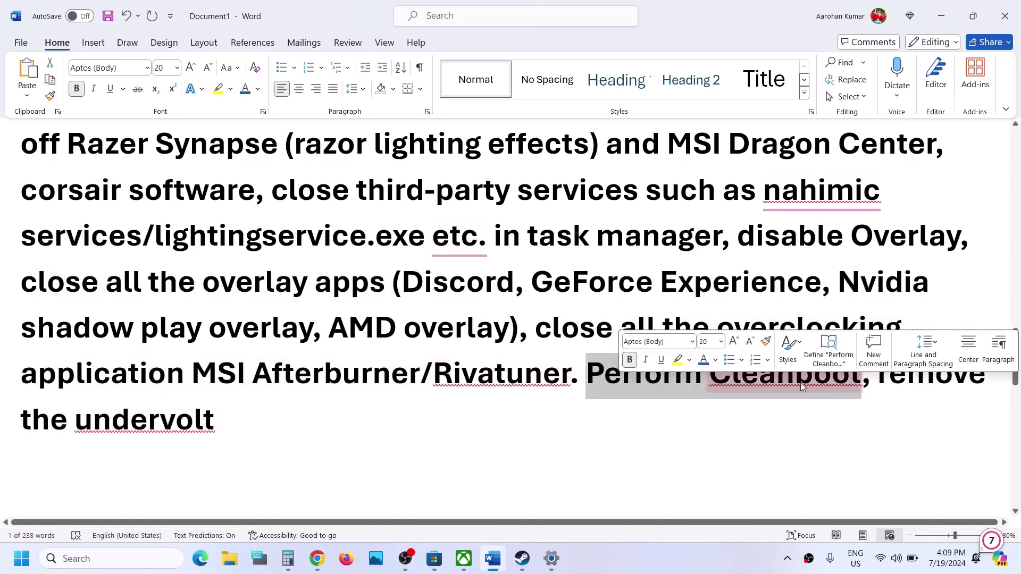
left_click(77, 553)
type("system")
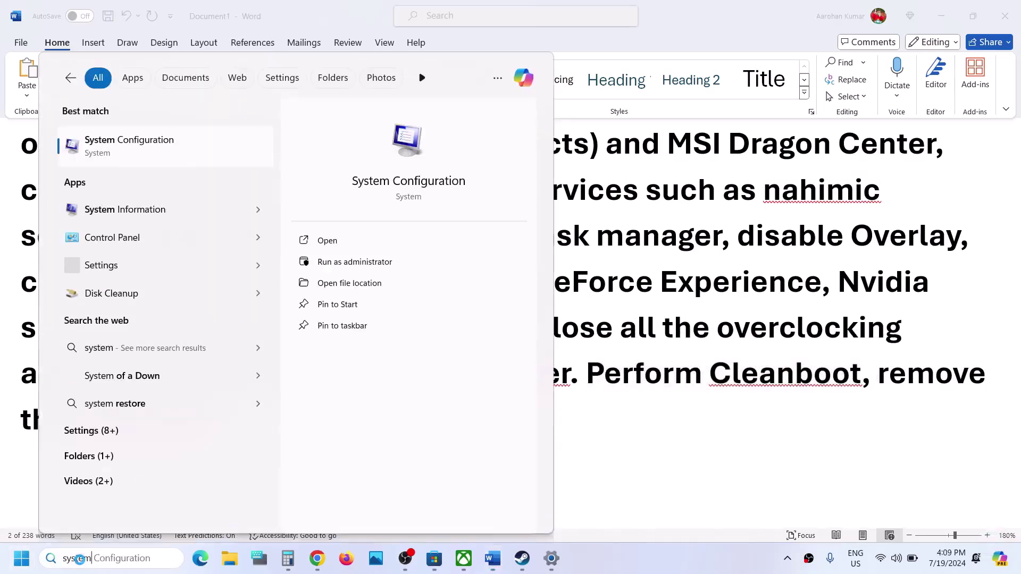
left_click(138, 144)
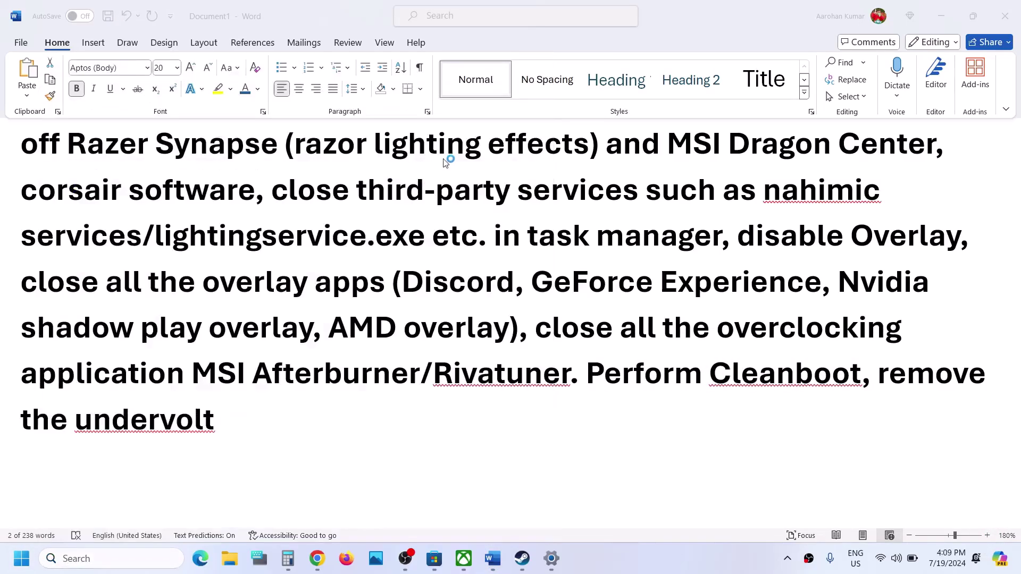
left_click(410, 176)
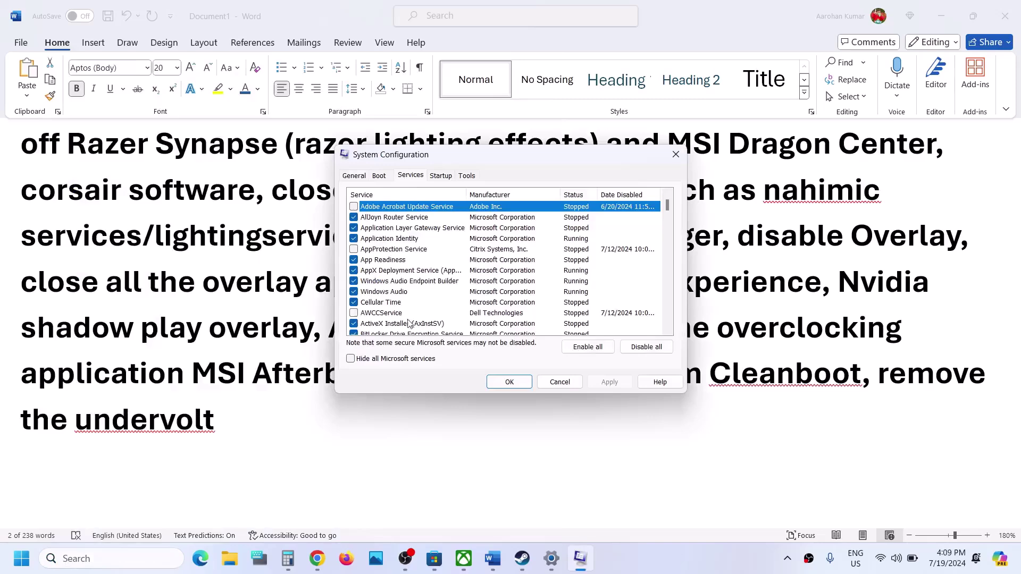
left_click(351, 360)
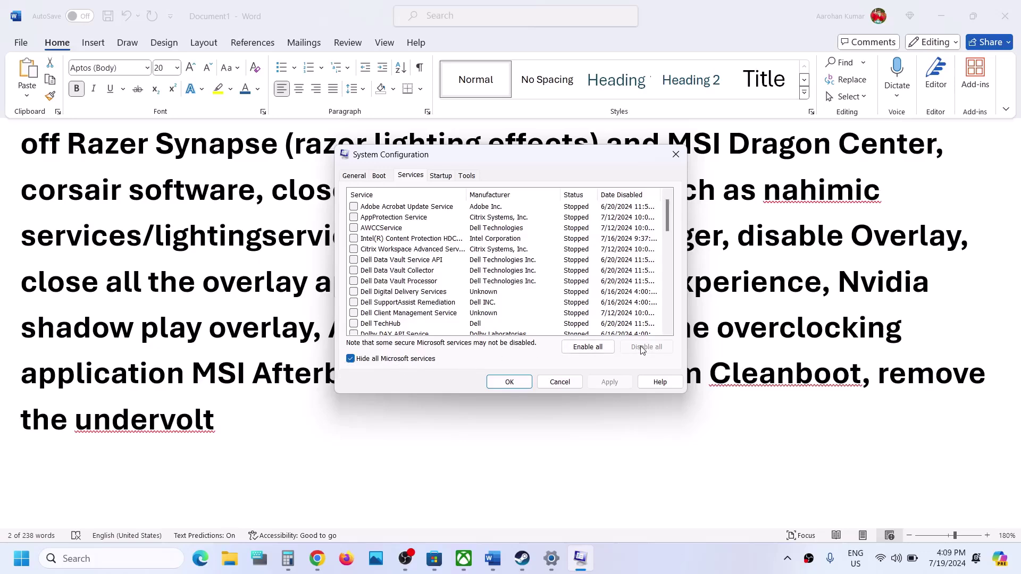
left_click(512, 382)
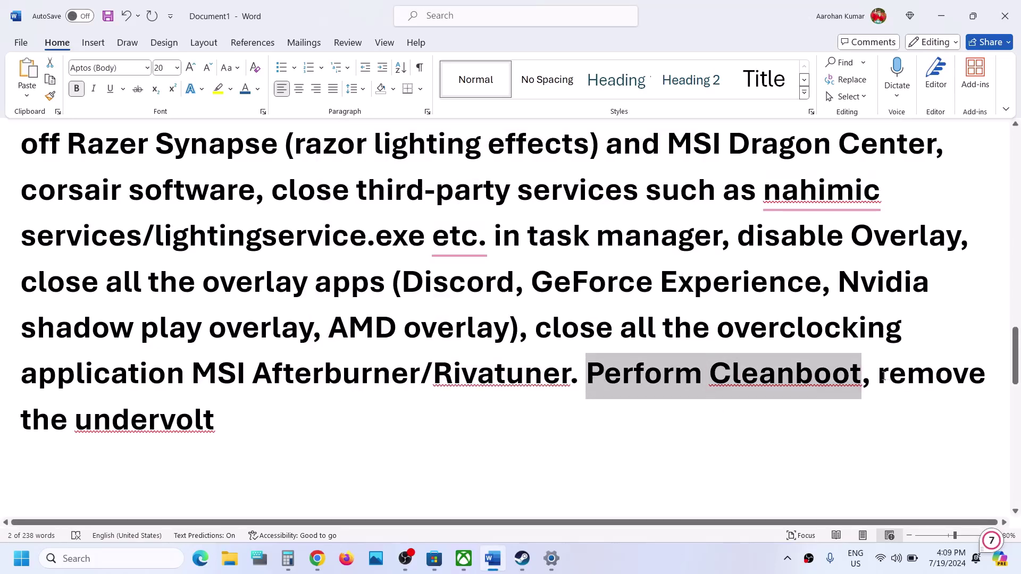
Highlight "remove the undervolt" at the end of Step 8 and "Update Windows" in Step 9.
left_click_drag(876, 375, 217, 418)
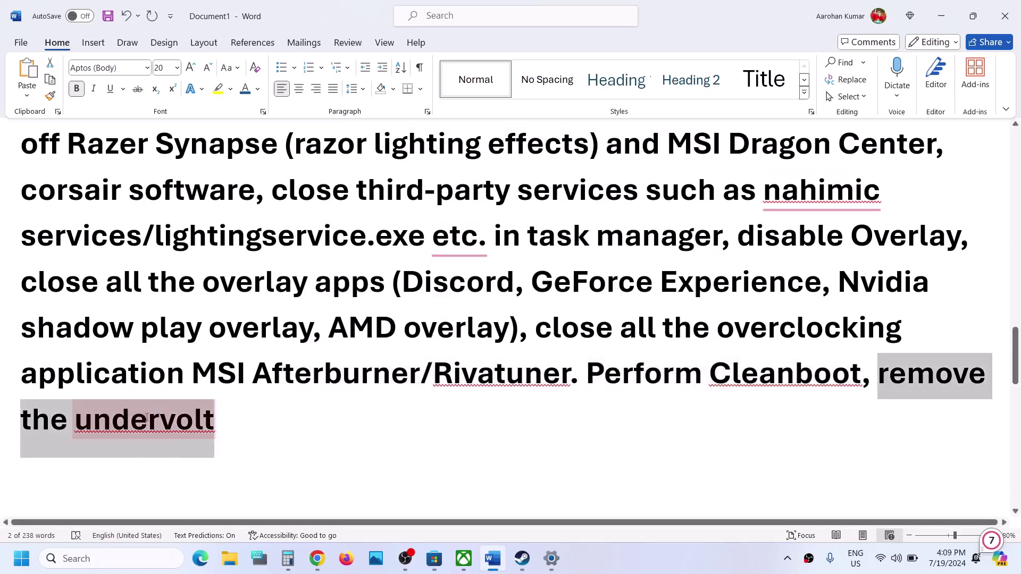
left_click(218, 418)
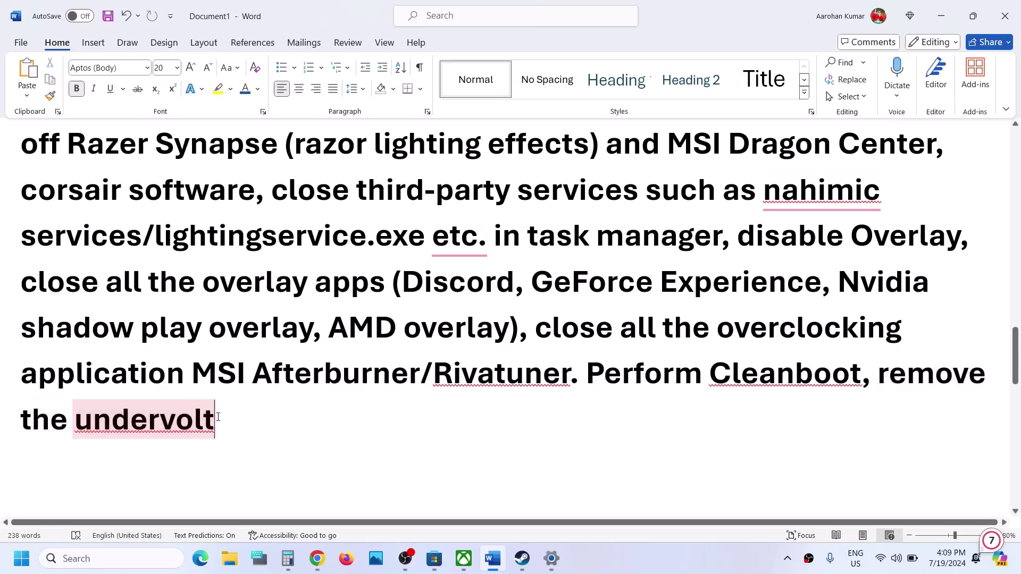
scroll(162, 286, "down", 3)
left_click_drag(162, 282, 452, 282)
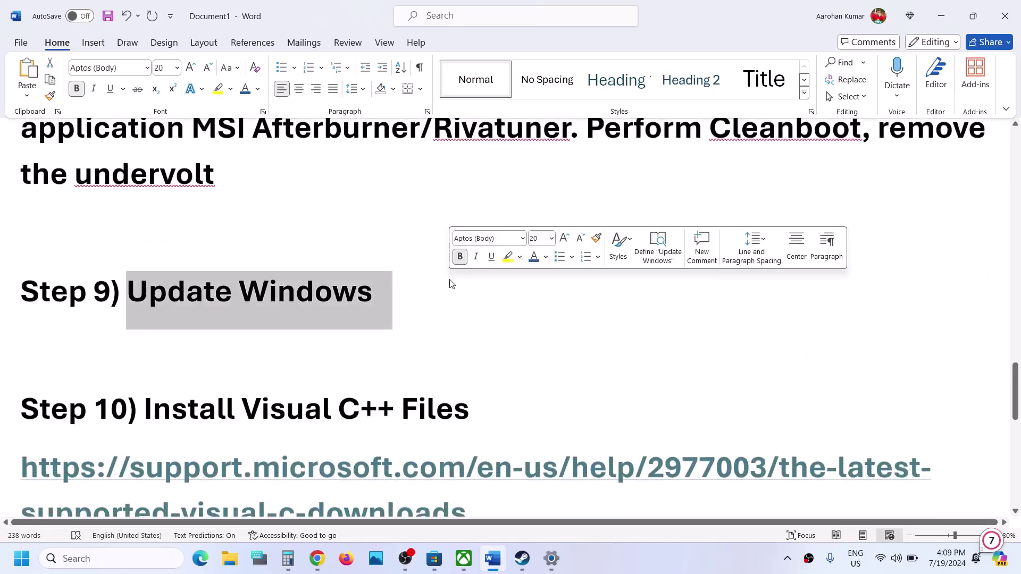
Switch to Settings and check for updates in Windows Update.
key("alt+Tab")
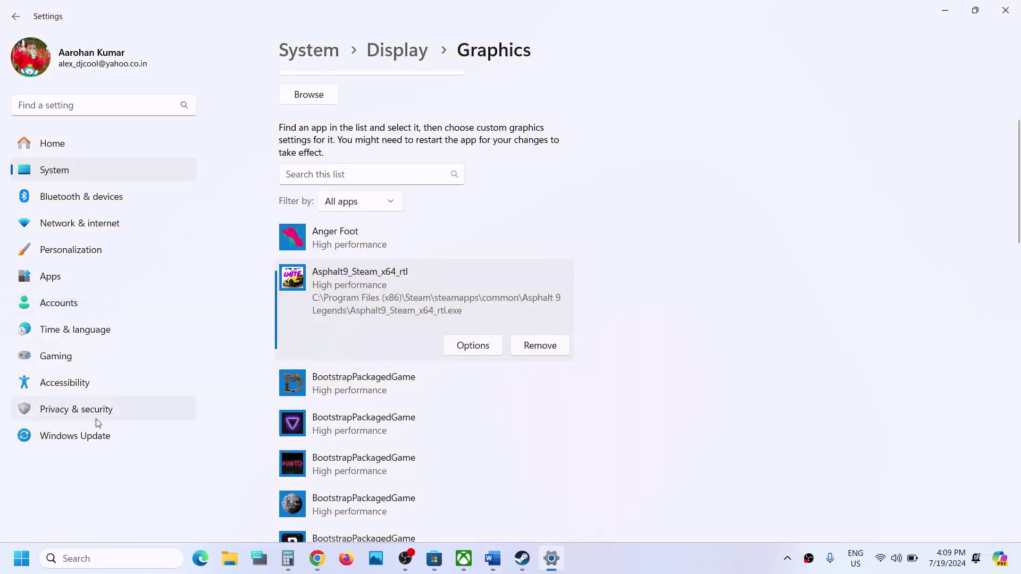
left_click(80, 438)
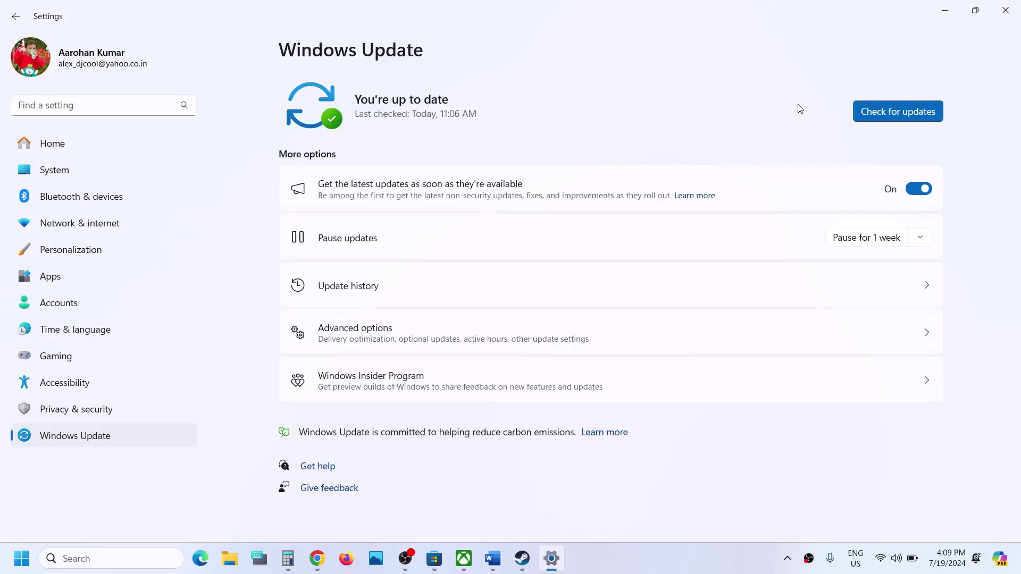
left_click(901, 110)
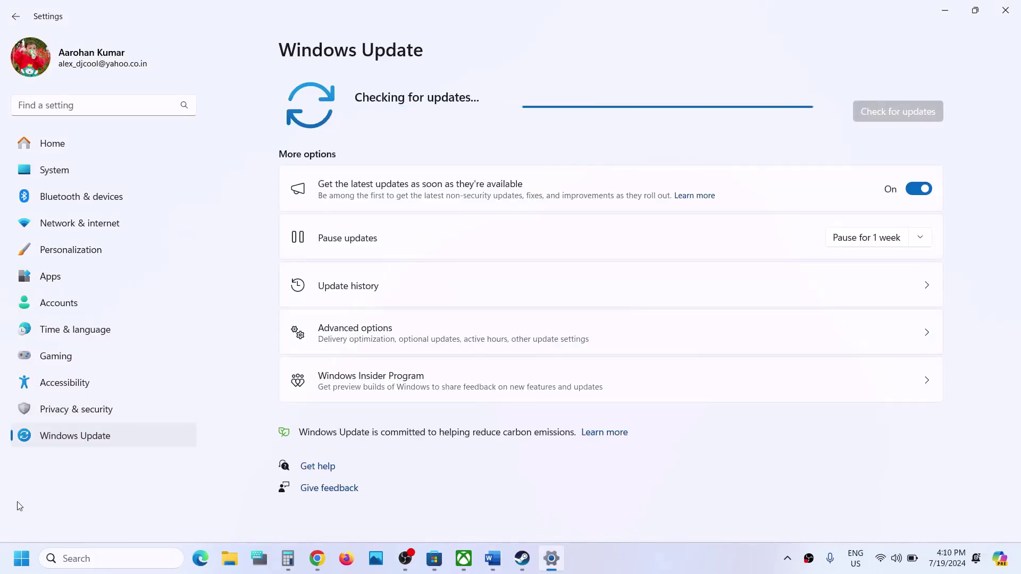
left_click(22, 558)
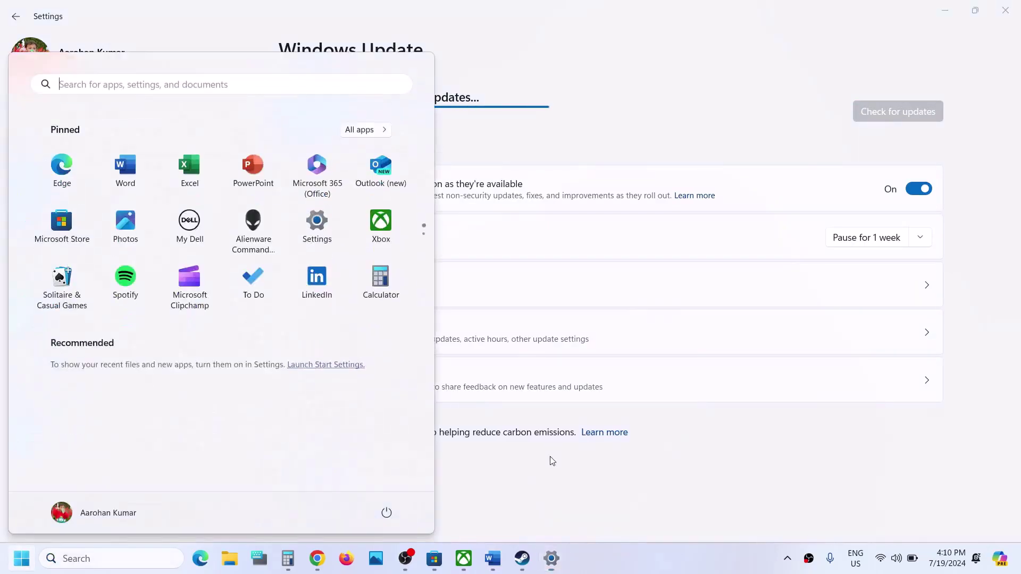
left_click(397, 512)
left_click(568, 500)
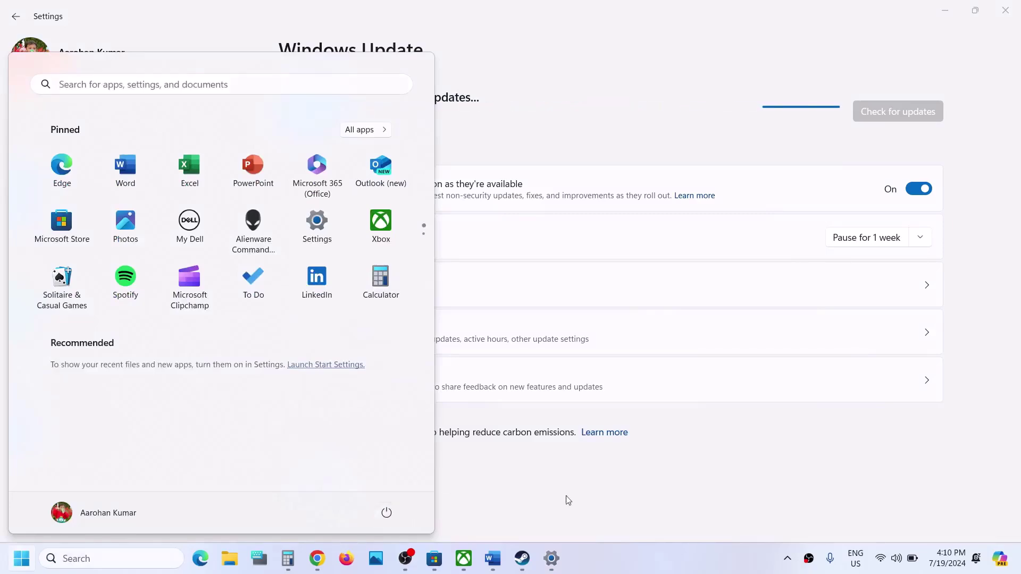
Return to the Word document and copy the Microsoft Visual C++ downloads link from Step 10.
left_click(492, 558)
scroll(390, 288, "down", 2)
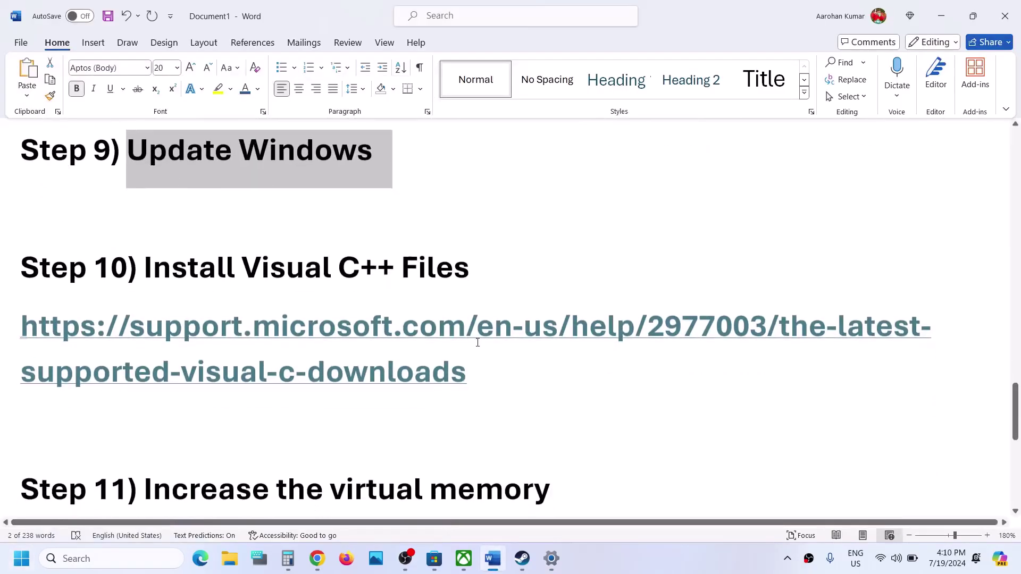
left_click_drag(483, 369, 26, 319)
key("ctrl+c")
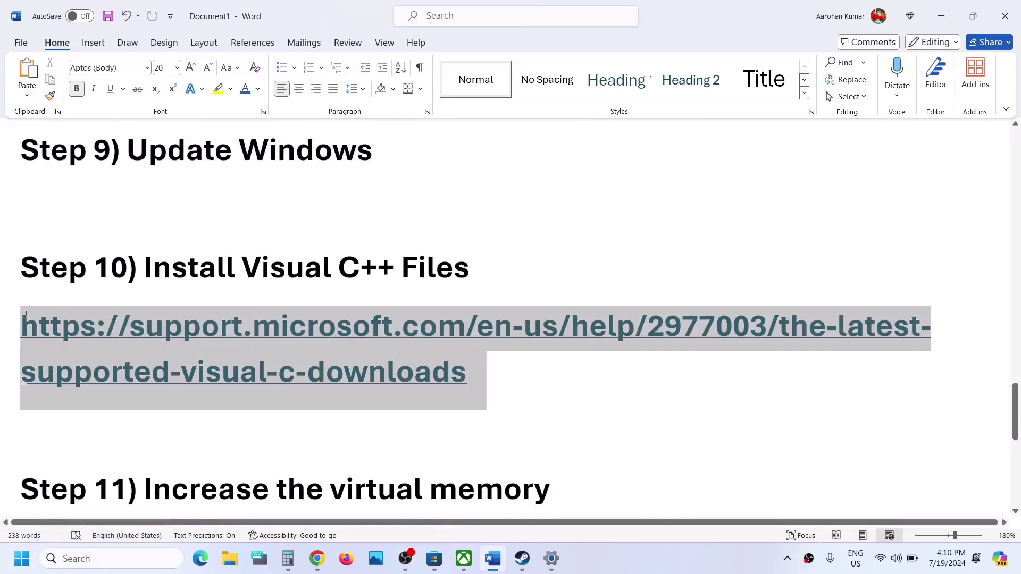
Switch to Chrome, open the copied Visual C++ downloads link in a new tab, and go to the latest redistributable download table.
mouse_move(317, 558)
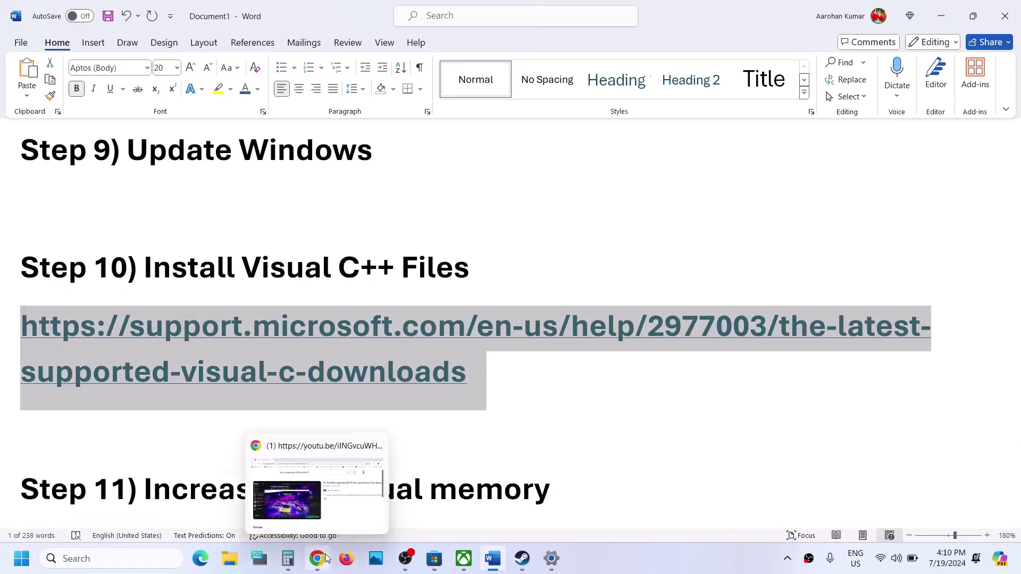
left_click(331, 495)
left_click(194, 13)
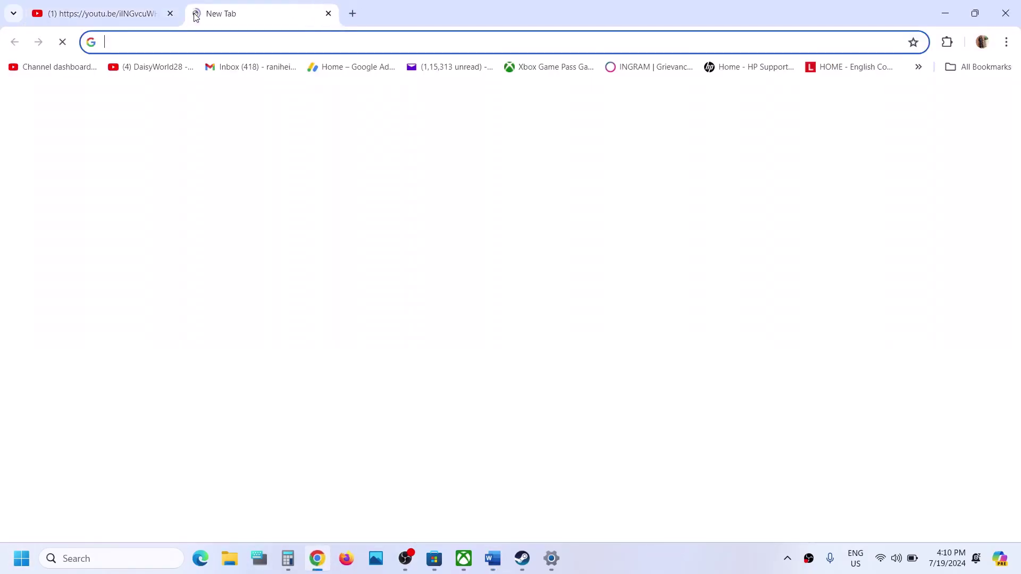
key("ctrl+v")
key("Return")
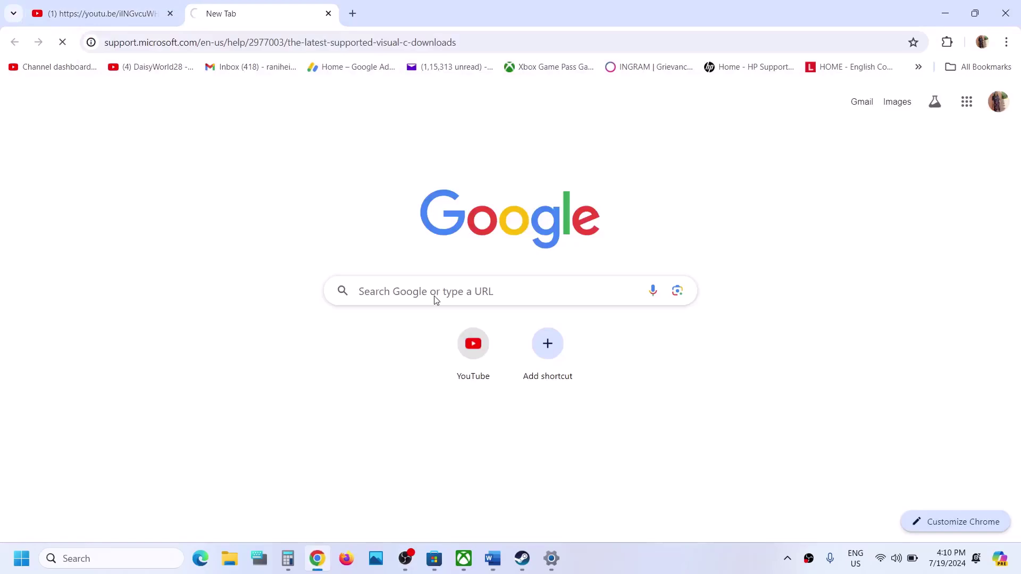
scroll(434, 301, "down", 5)
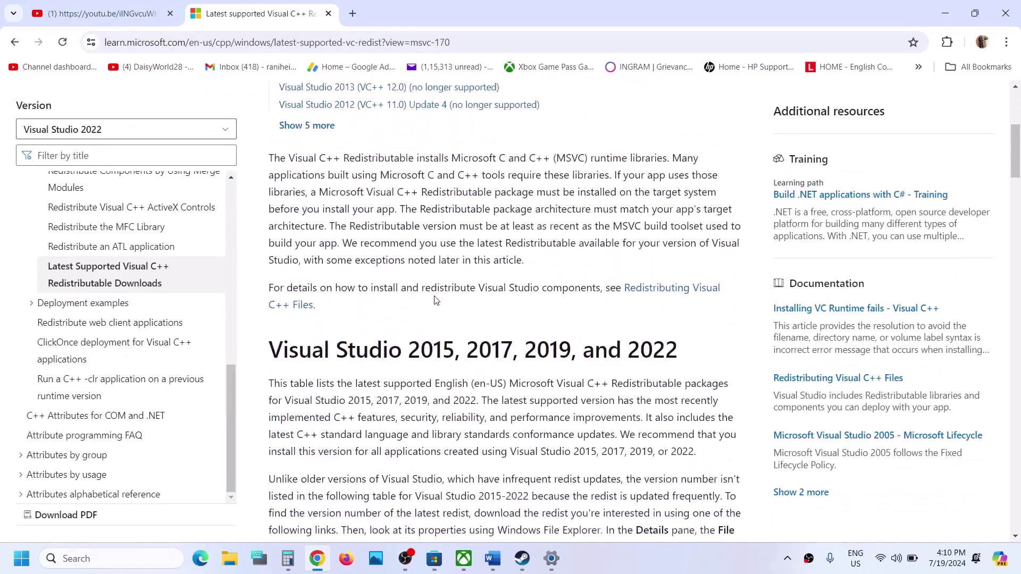
scroll(435, 300, "down", 8)
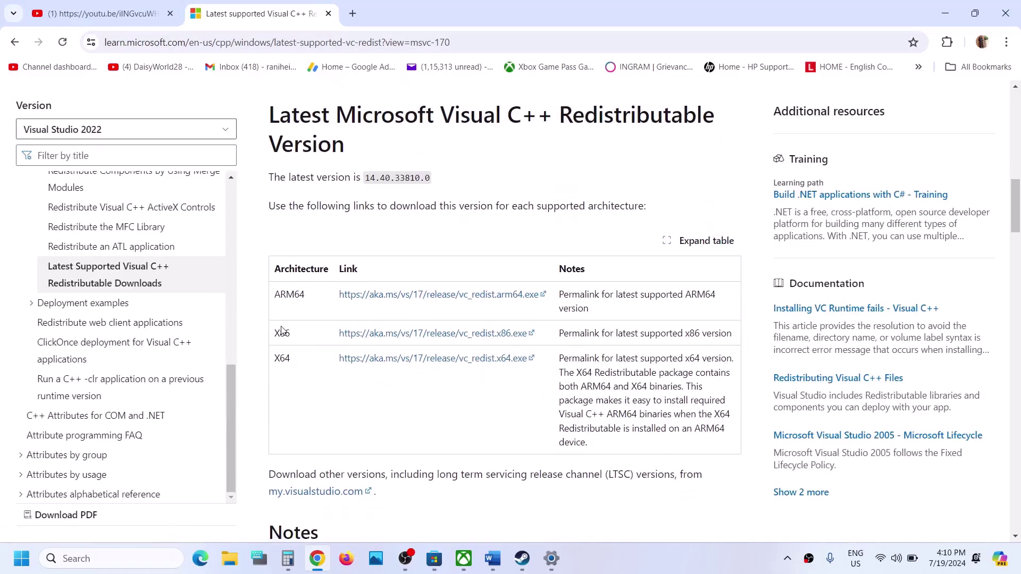
Download the X86 Visual C++ Redistributable from the architecture table and start its repair.
double_click(282, 333)
left_click_drag(283, 358, 286, 331)
left_click(285, 331)
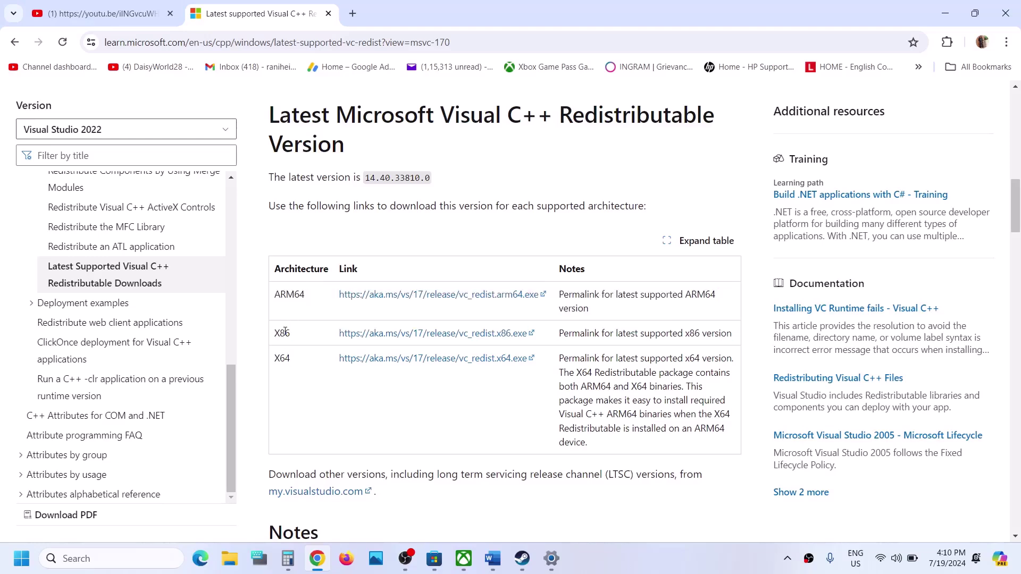
left_click(439, 332)
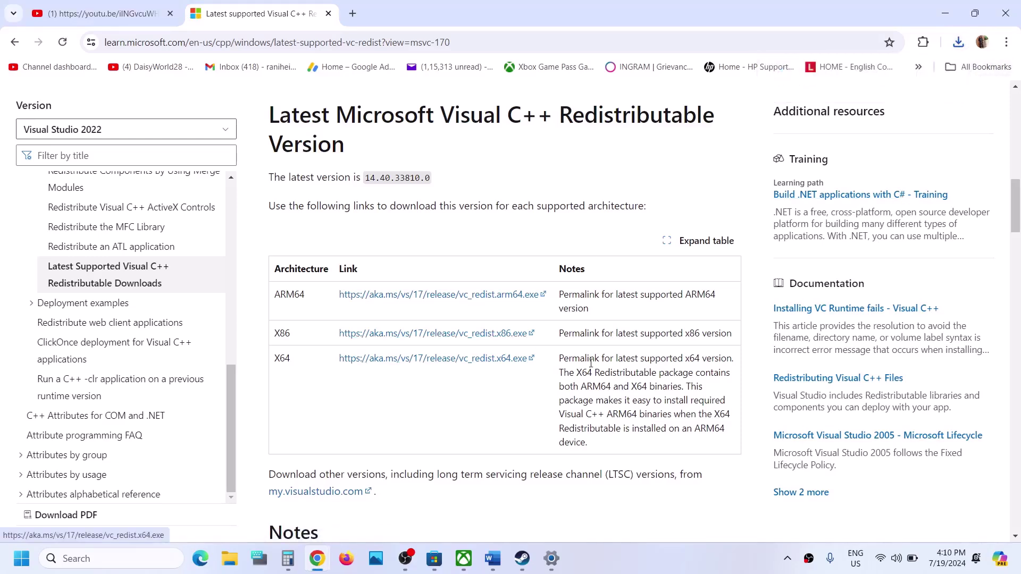
left_click(531, 354)
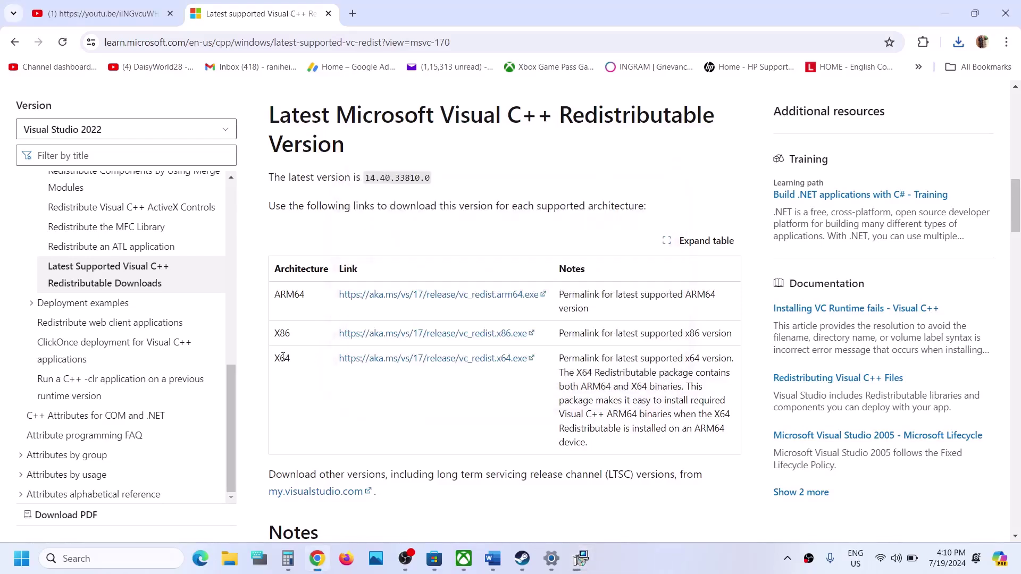
Download the X64 Visual C++ Redistributable, run the downloaded installer, and start its repair.
left_click(439, 360)
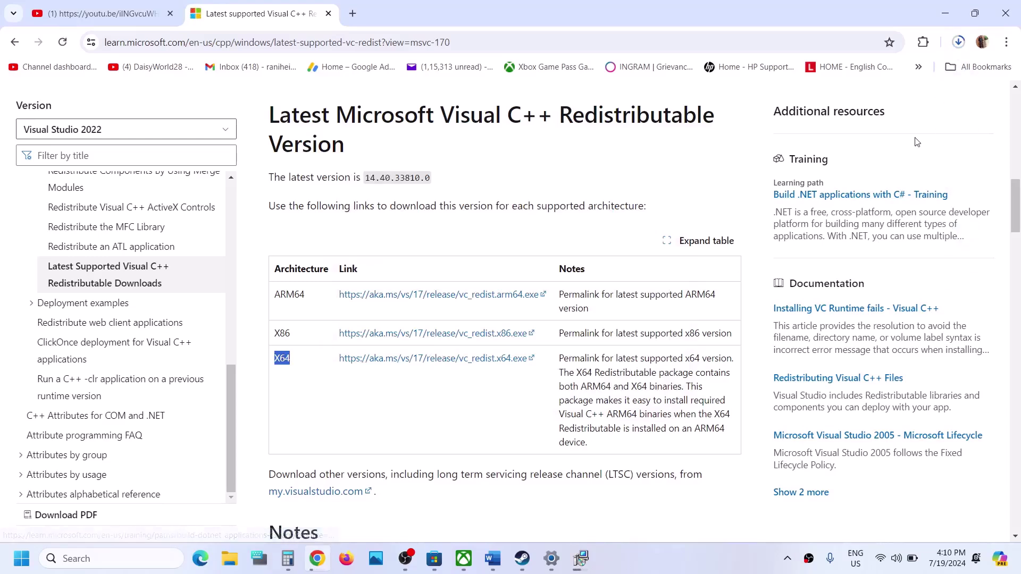
left_click(585, 561)
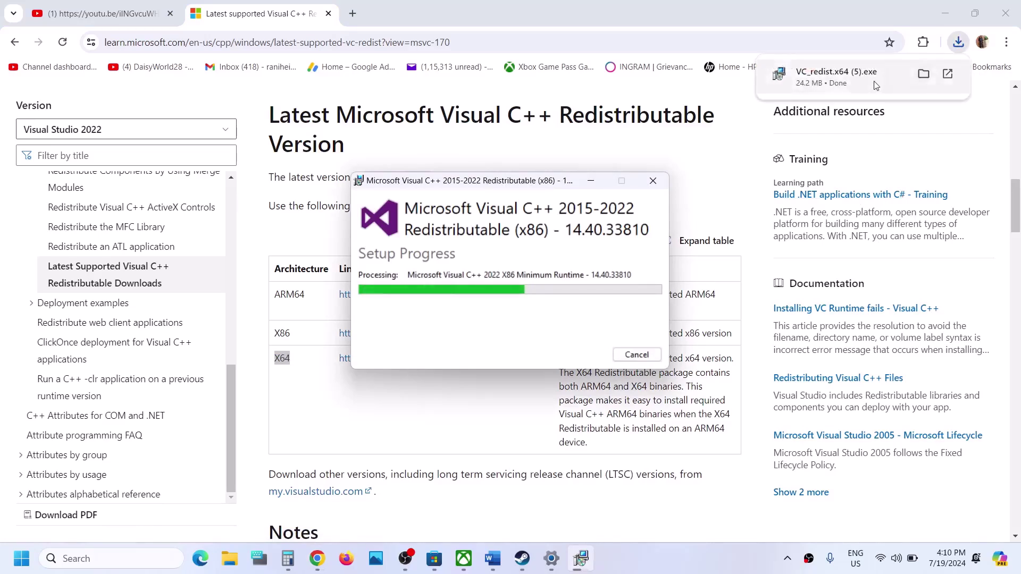
left_click(875, 85)
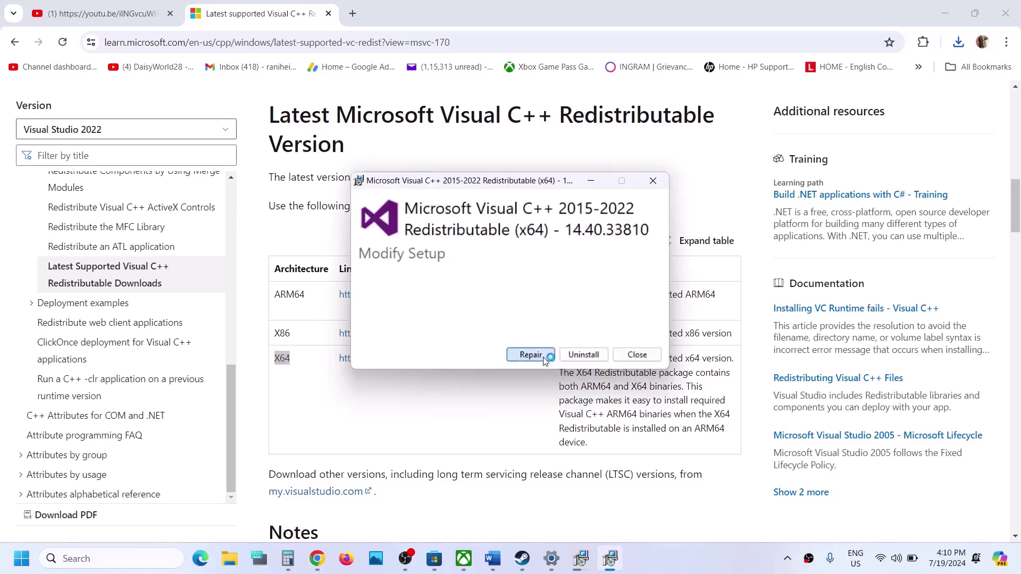
left_click(544, 358)
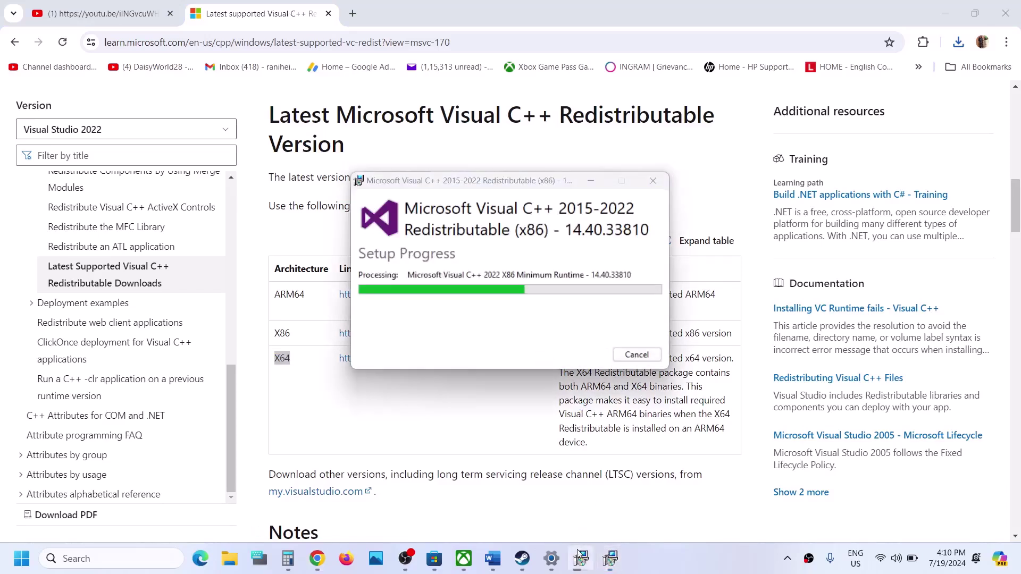
Place the x86 and x64 setup windows side by side, and return to the download page.
left_click_drag(550, 186, 382, 200)
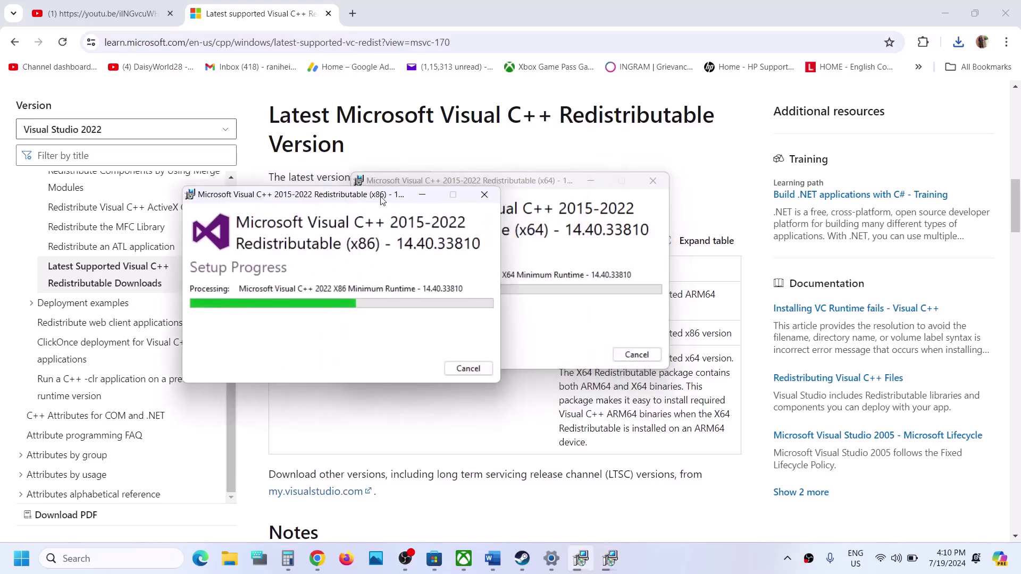
left_click_drag(540, 181, 690, 207)
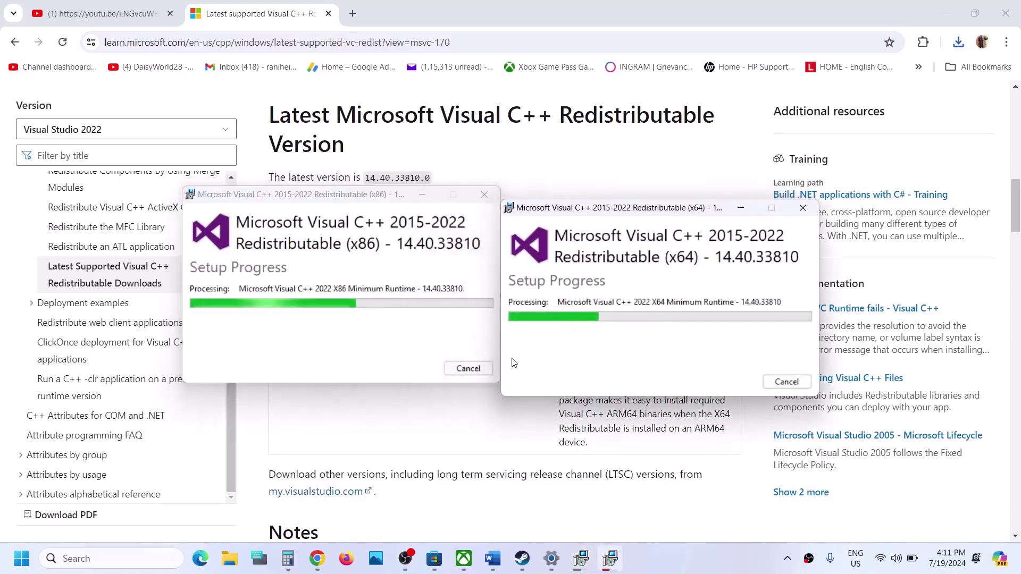
left_click(423, 421)
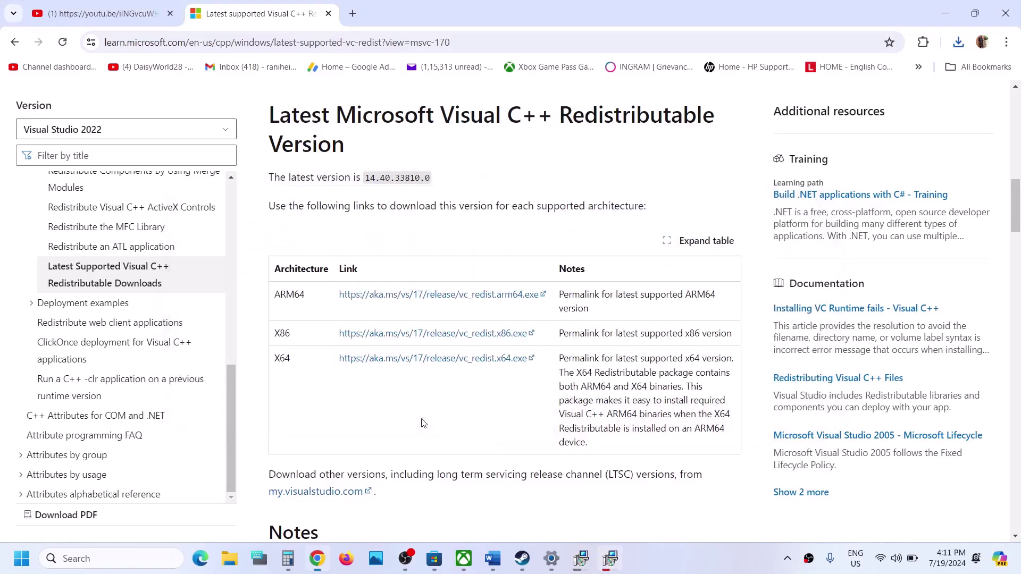
Show the Restart option in the Windows power options without restarting the computer.
left_click(21, 558)
left_click(387, 512)
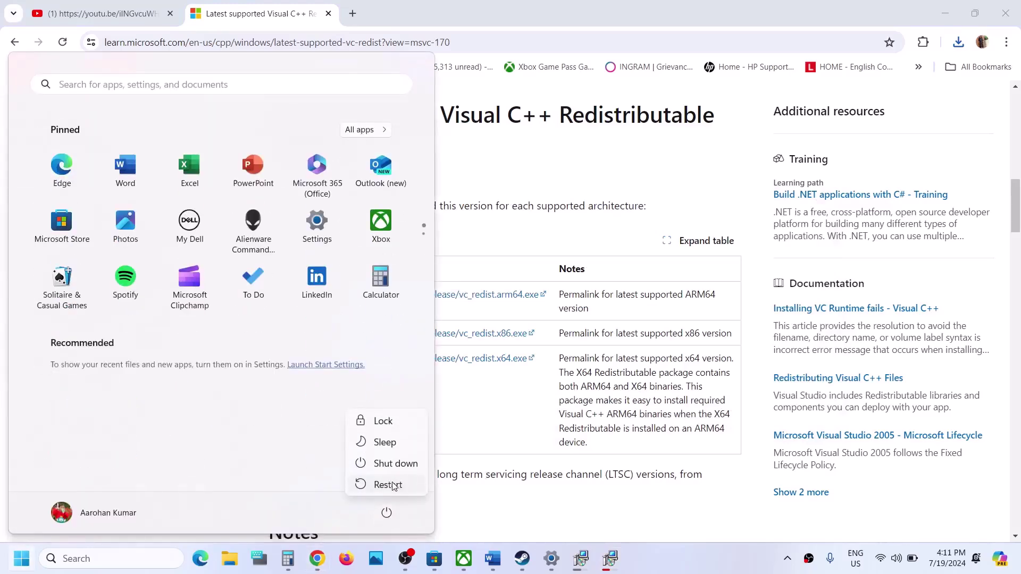
left_click(544, 421)
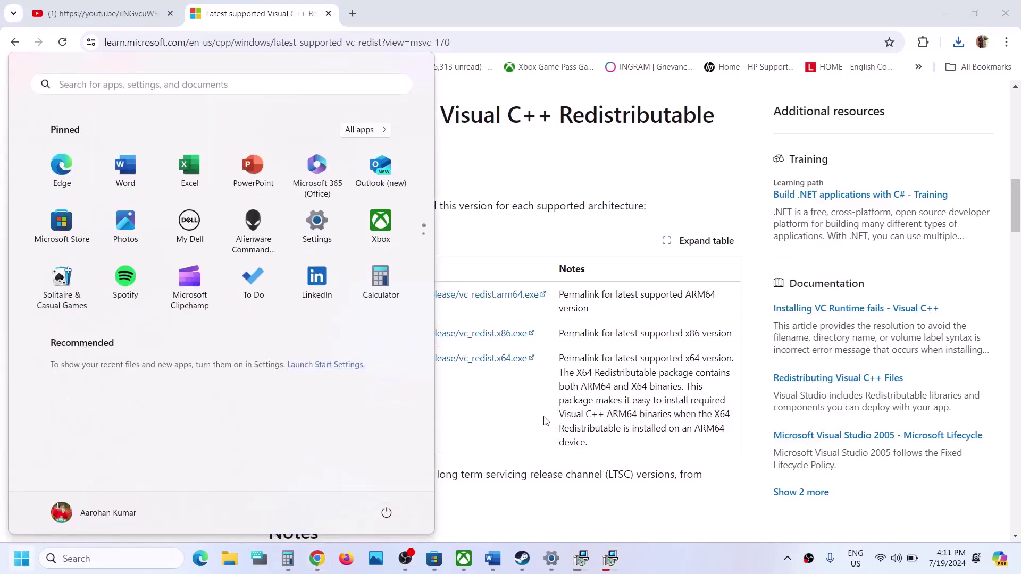
Return to the Word document and highlight "Increase the virtual memory" in Step 11.
left_click(522, 558)
left_click(492, 558)
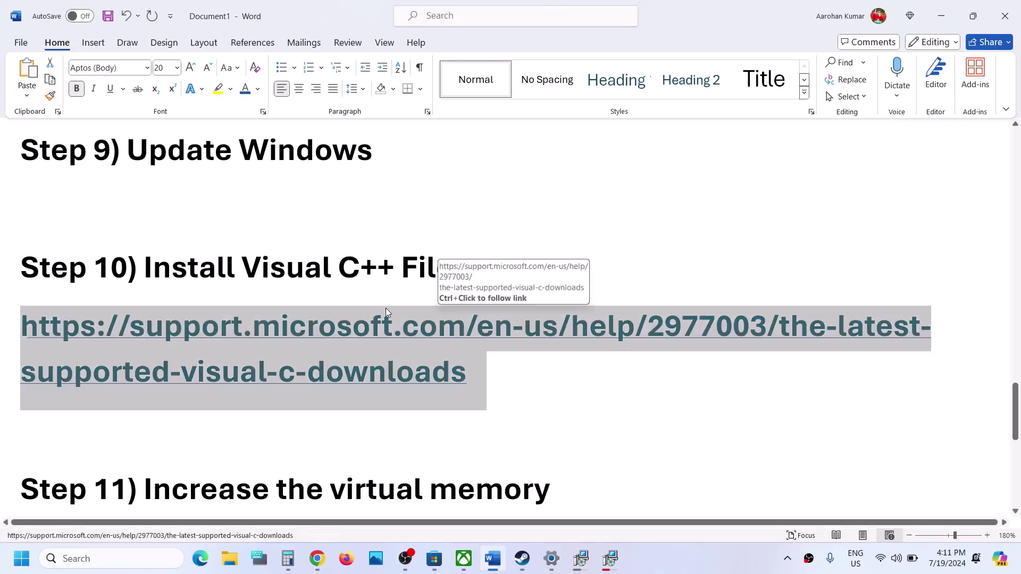
scroll(388, 303, "down", 3)
left_click(189, 334)
left_click_drag(189, 333, 552, 335)
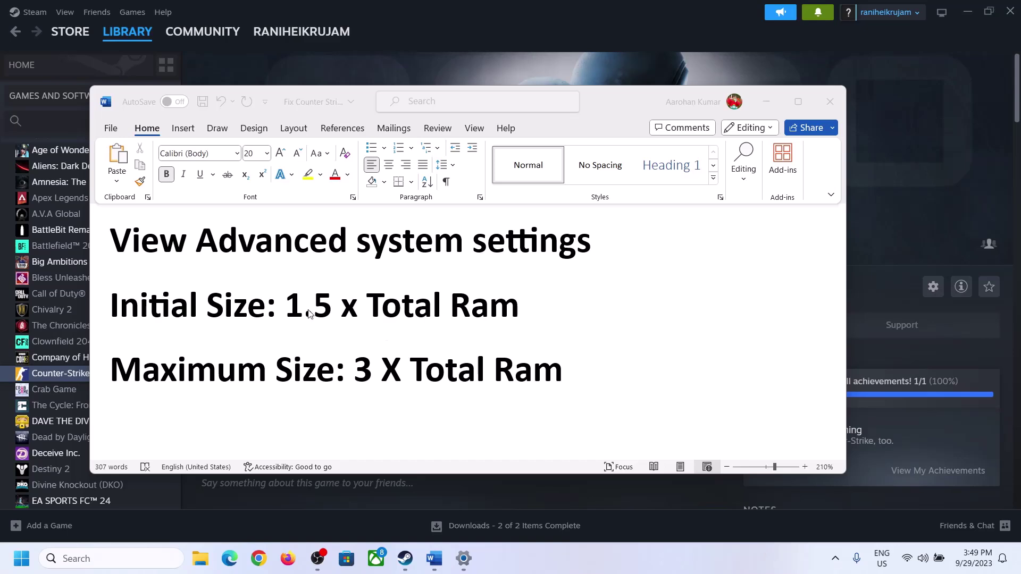
Copy "View Advanced system settings" from the document, search Windows for it, and open the matching Control Panel result.
left_click(148, 248)
left_click_drag(118, 242, 580, 242)
key("ctrl+c")
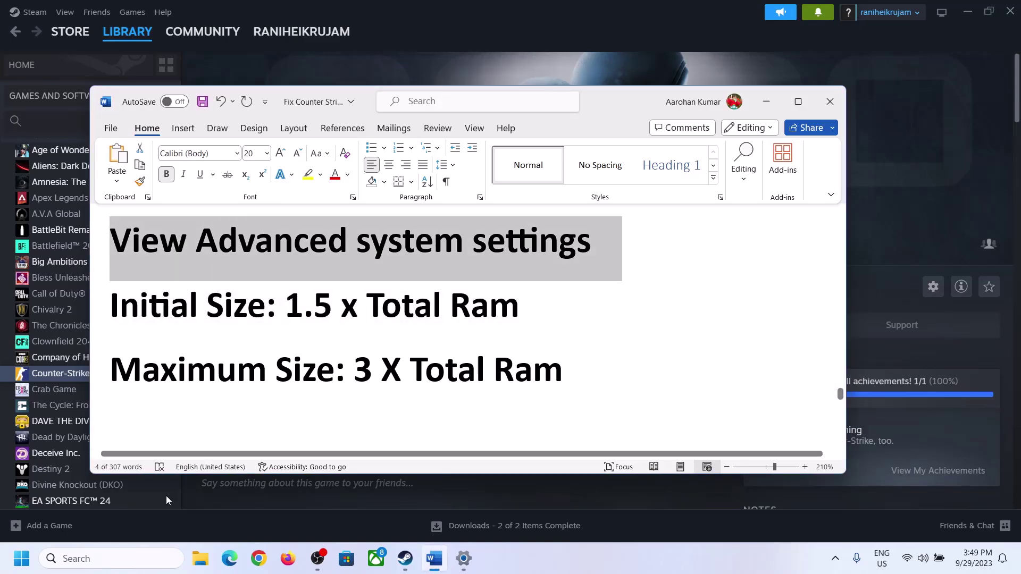
left_click(121, 558)
key("ctrl+v")
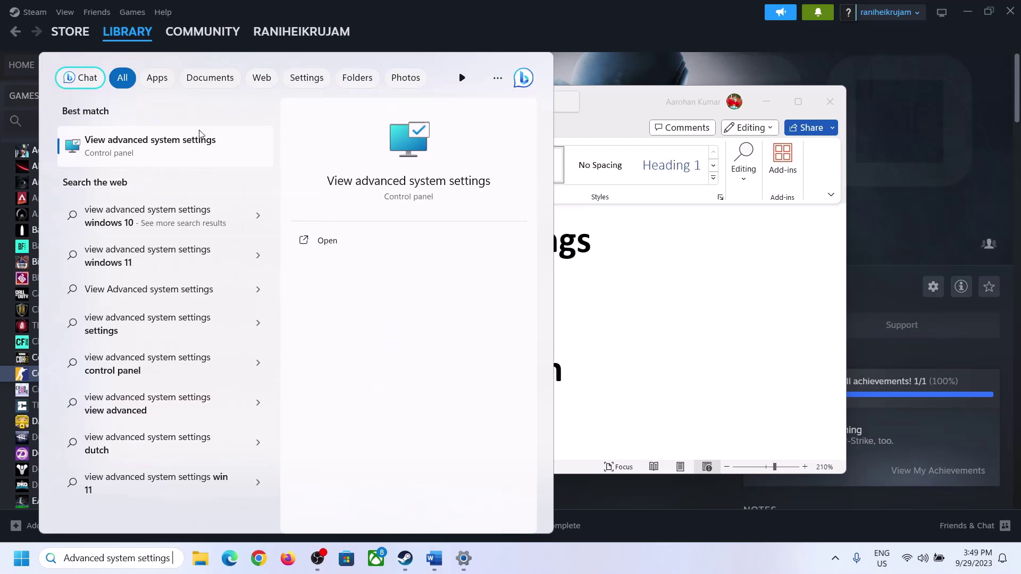
left_click(143, 154)
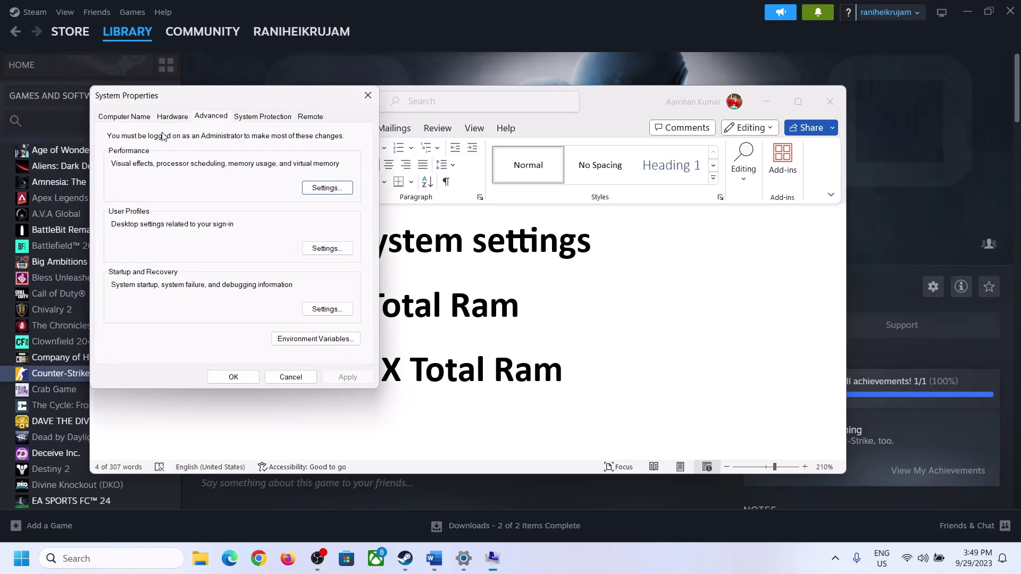
Open the Virtual Memory settings from the advanced performance options in System Properties.
left_click_drag(212, 103, 456, 184)
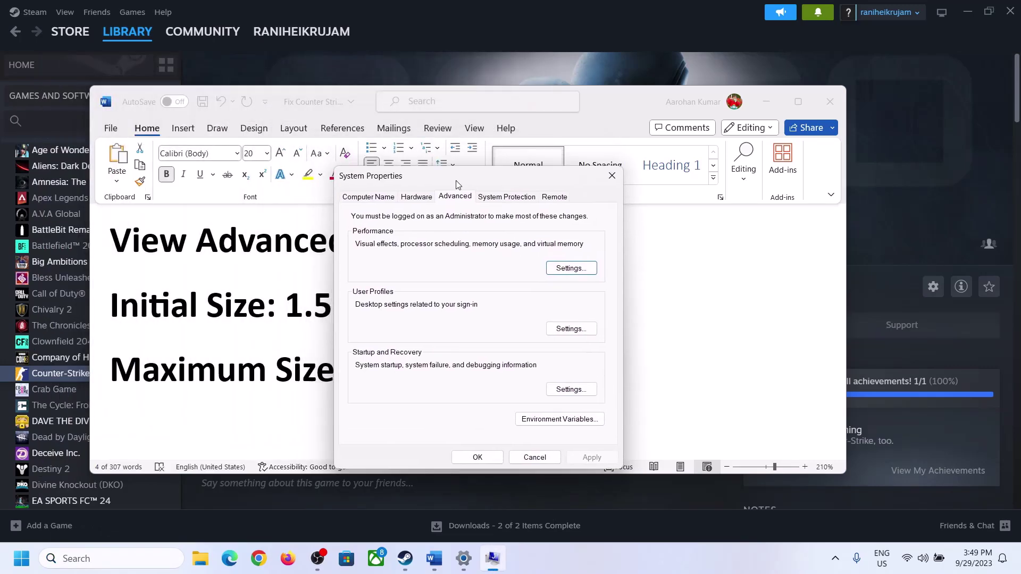
left_click(571, 268)
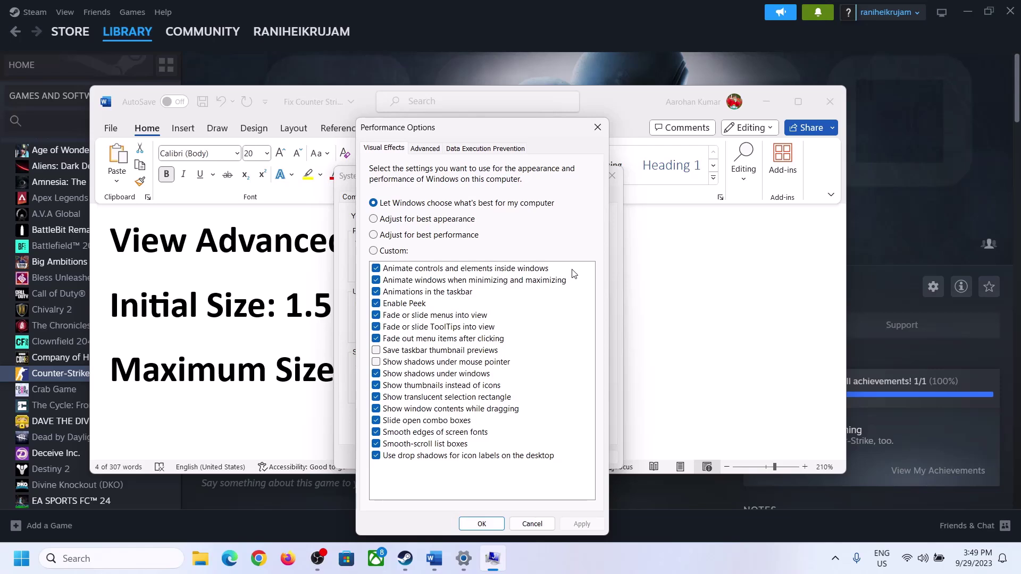
left_click(427, 149)
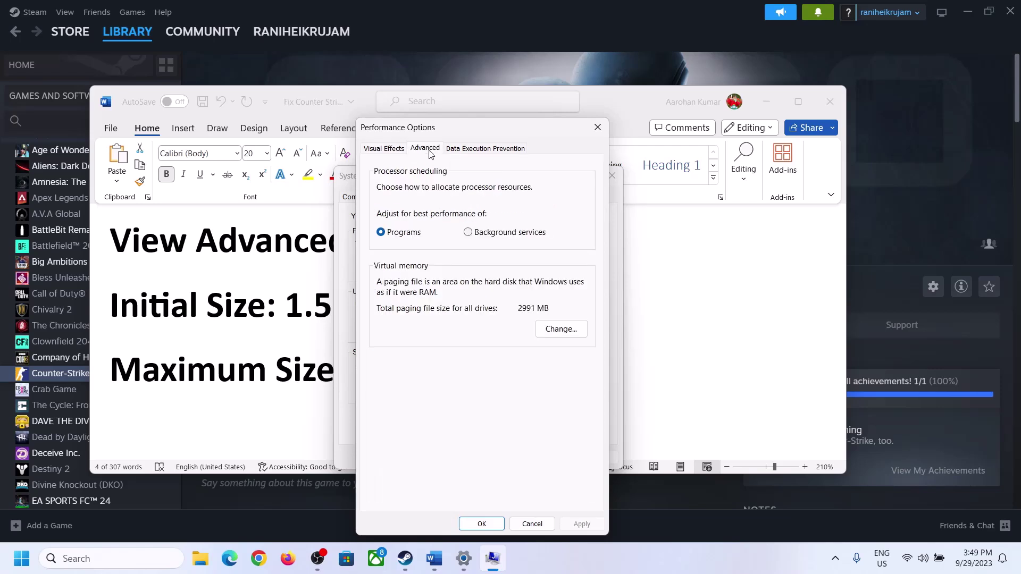
left_click(565, 329)
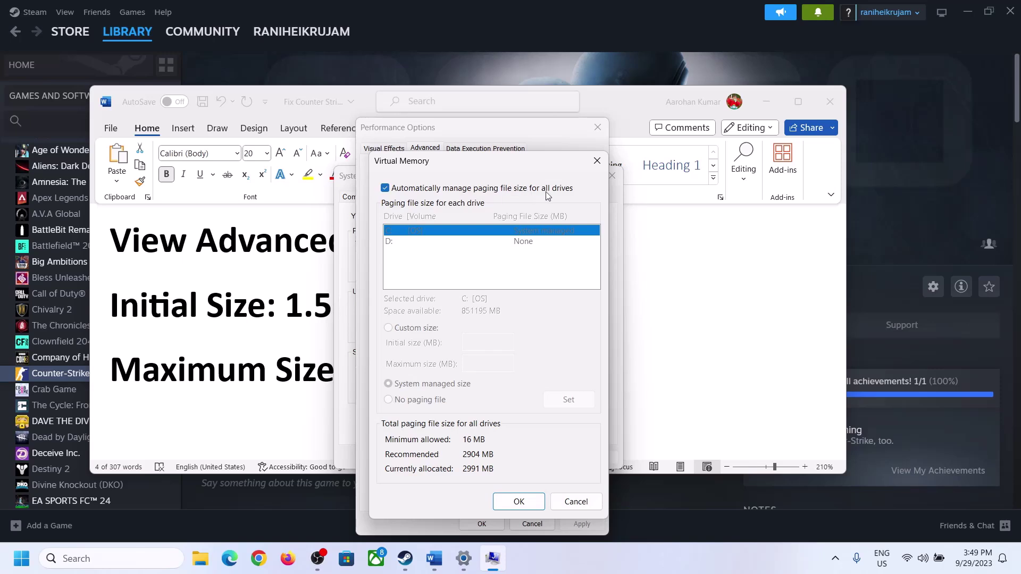
Disable automatic paging file management for all drives and choose a custom size for drive C.
left_click(385, 188)
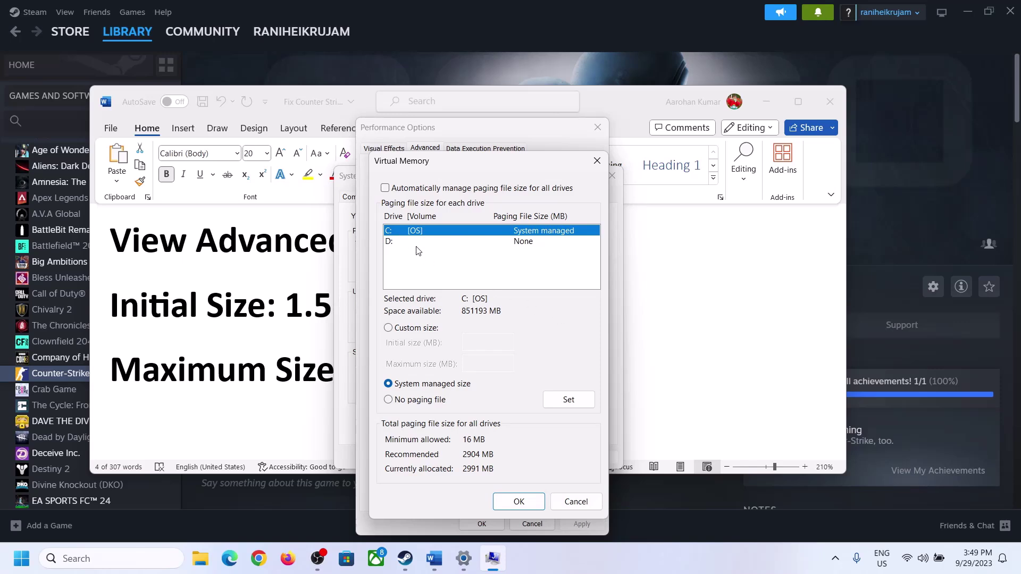
left_click(389, 329)
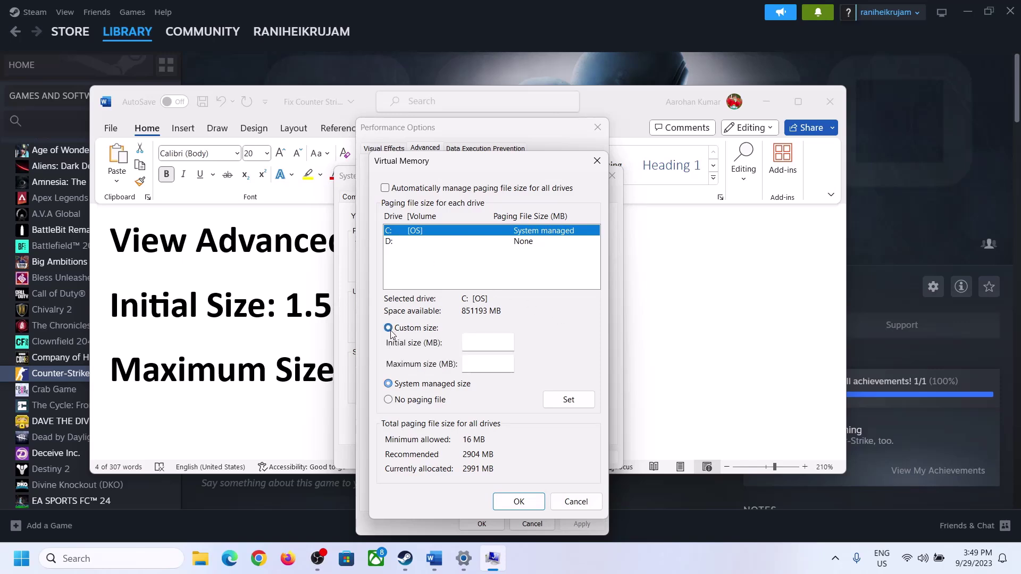
left_click(472, 344)
Highlight "1.5 x Total Ram" in the Word document and check the installed RAM on the System About page in Settings.
left_click(276, 313)
left_click_drag(292, 305, 471, 313)
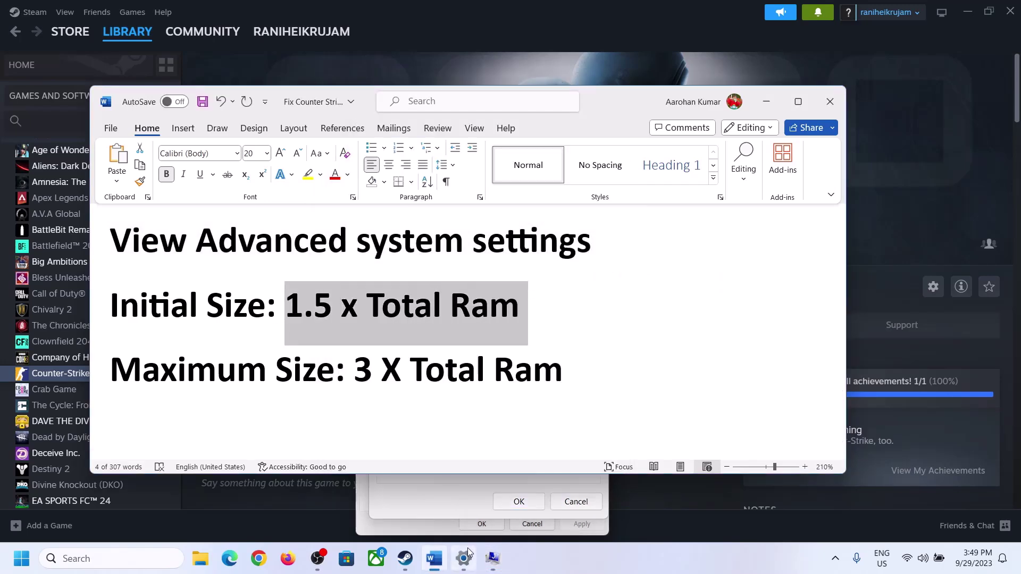
left_click(463, 561)
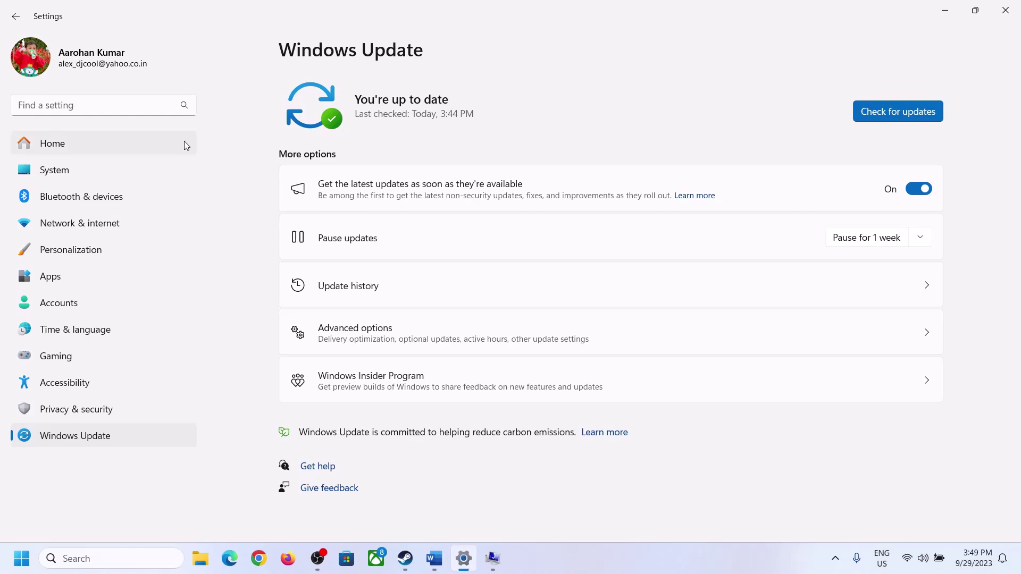
left_click(47, 177)
scroll(376, 388, "down", 6)
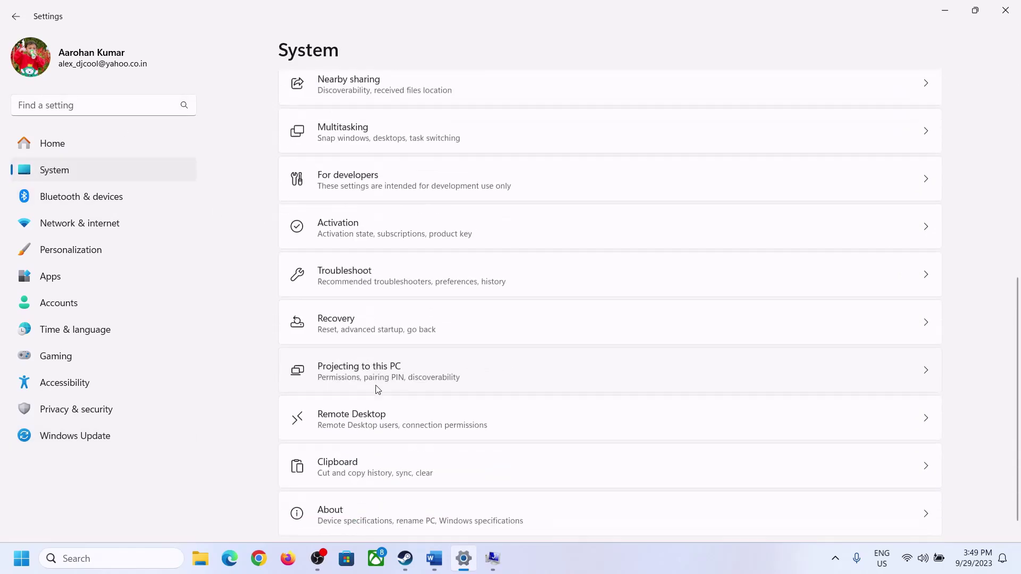
left_click(340, 500)
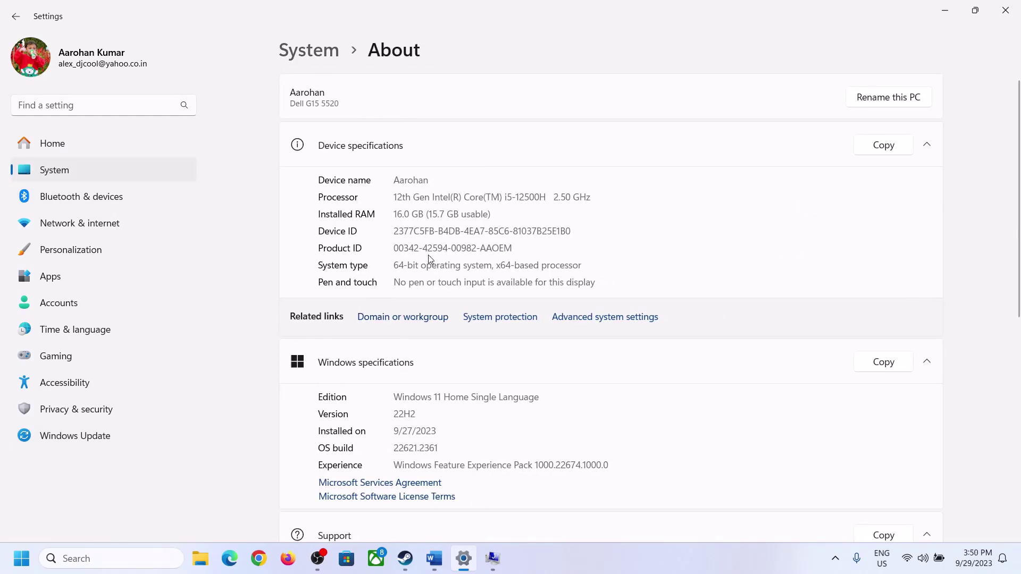
left_click_drag(404, 213, 389, 213)
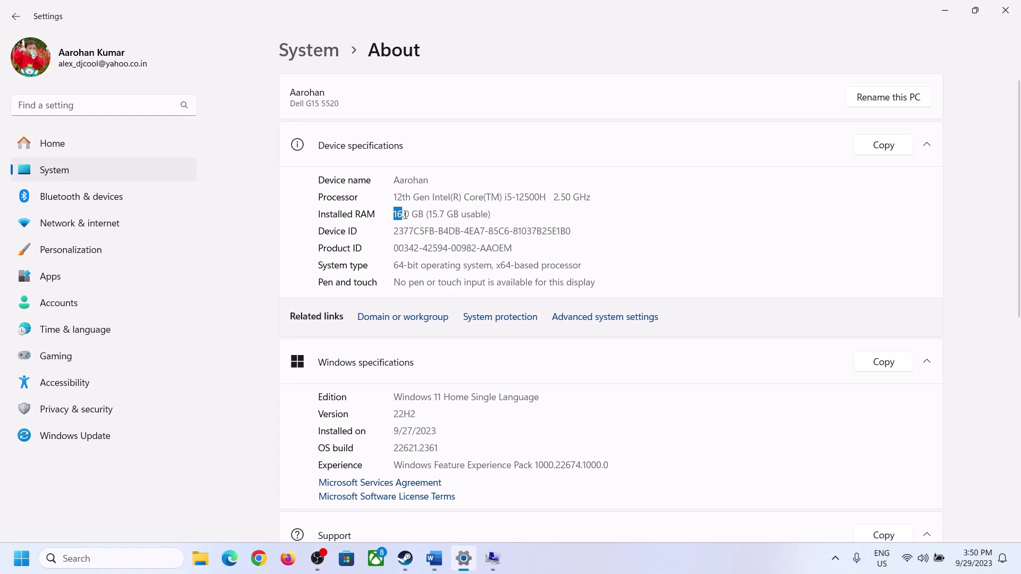
left_click(408, 215)
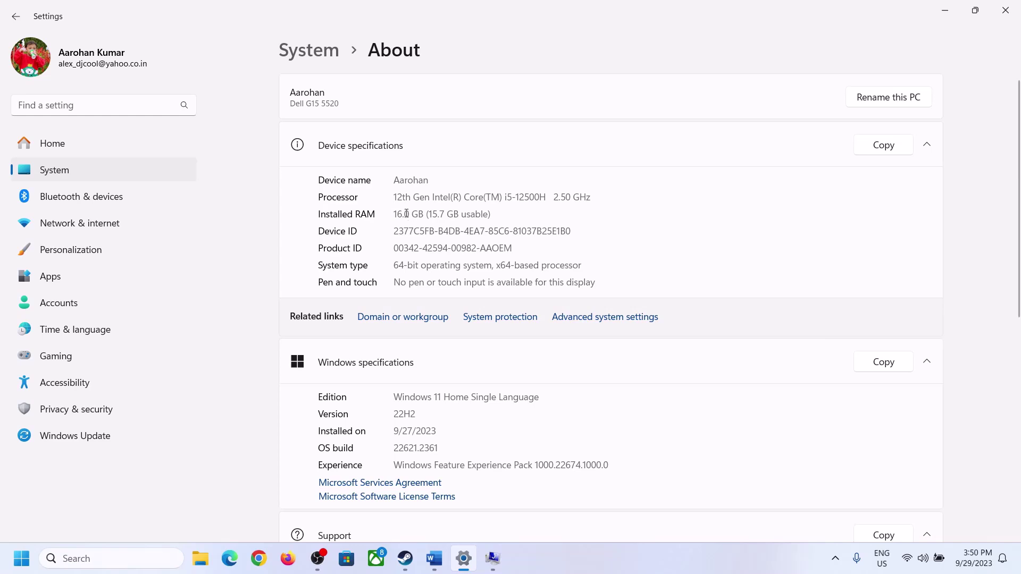
left_click_drag(407, 213, 392, 208)
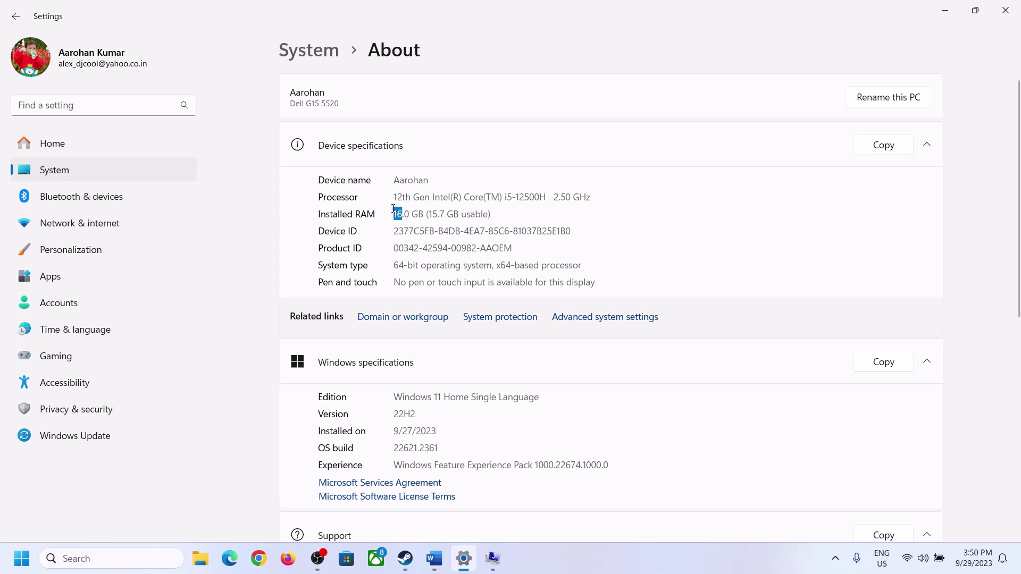
Open Calculator, place it beside the Virtual Memory dialog, and bring up the Word document's paging size formulas next to it.
left_click(485, 557)
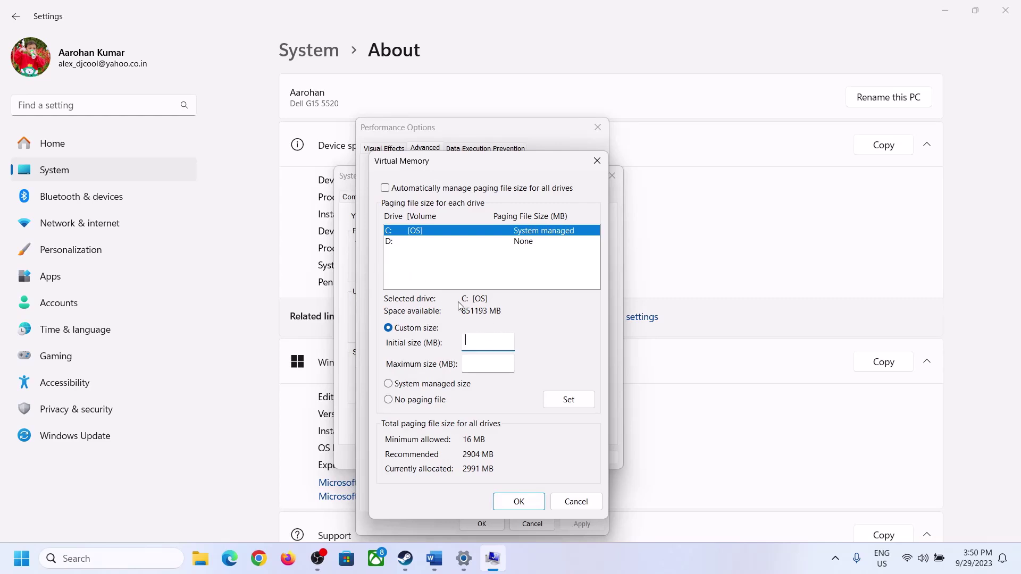
mouse_move(464, 558)
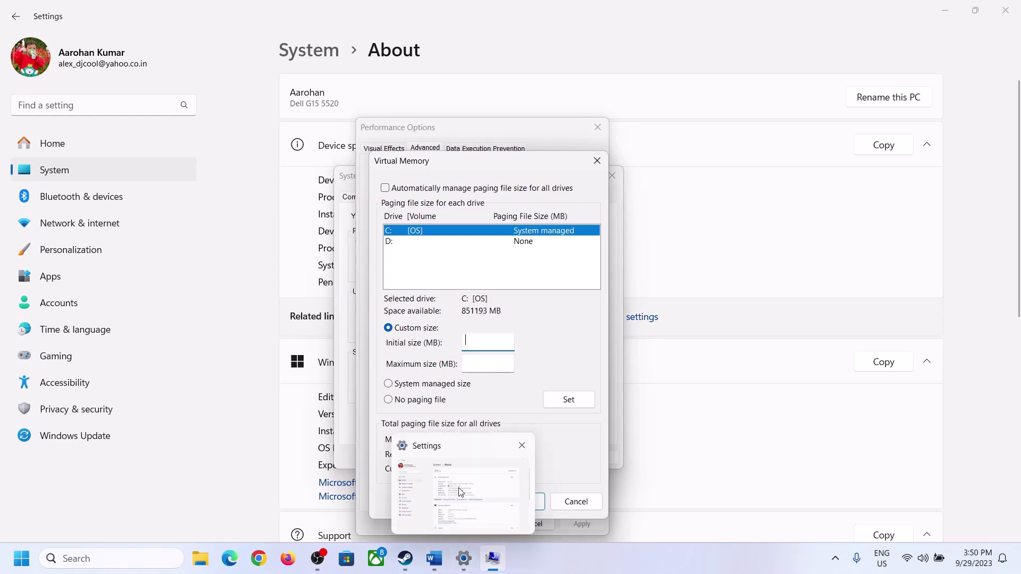
key("super+r")
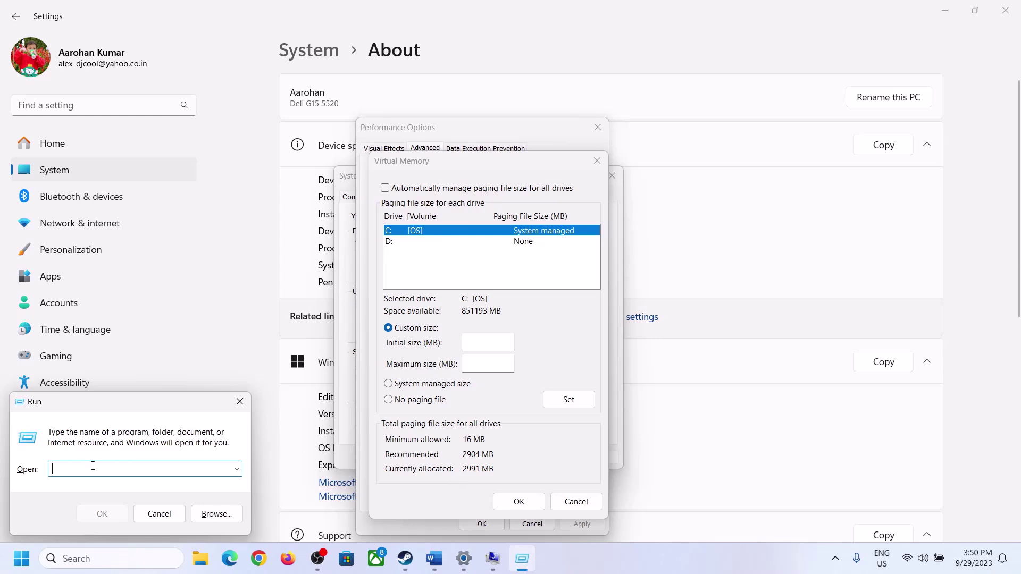
type("calc")
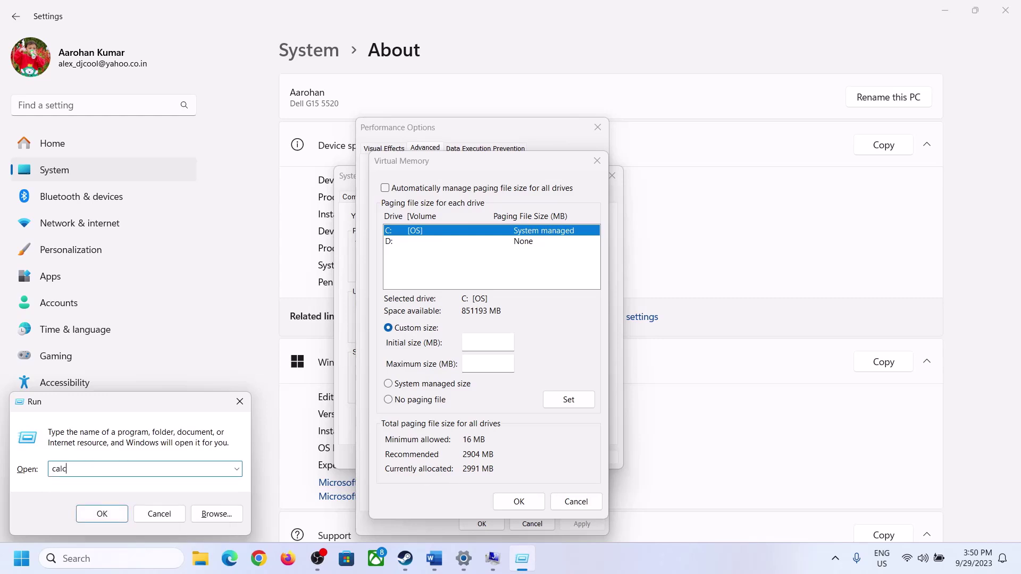
left_click(87, 518)
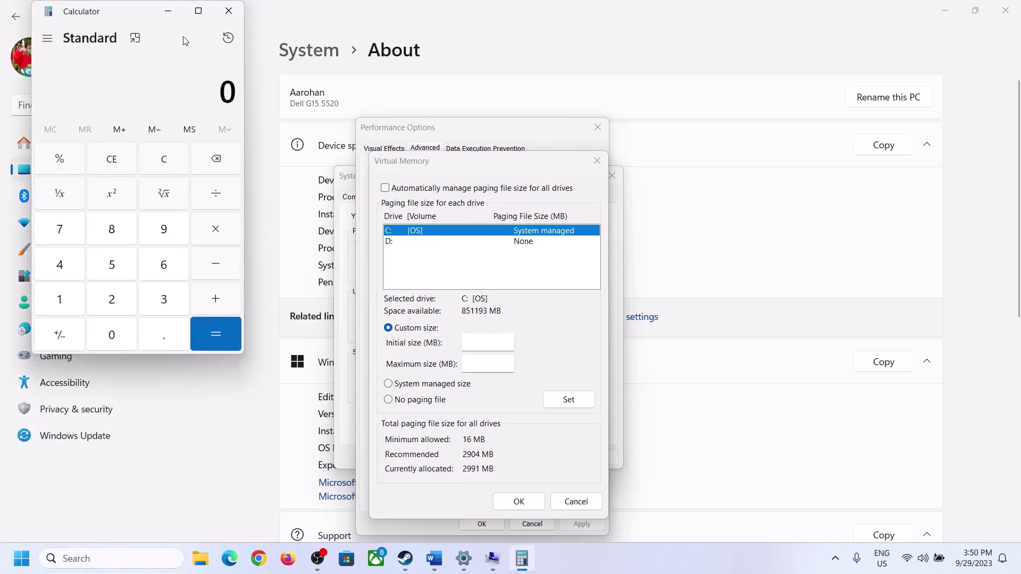
left_click_drag(126, 16, 633, 231)
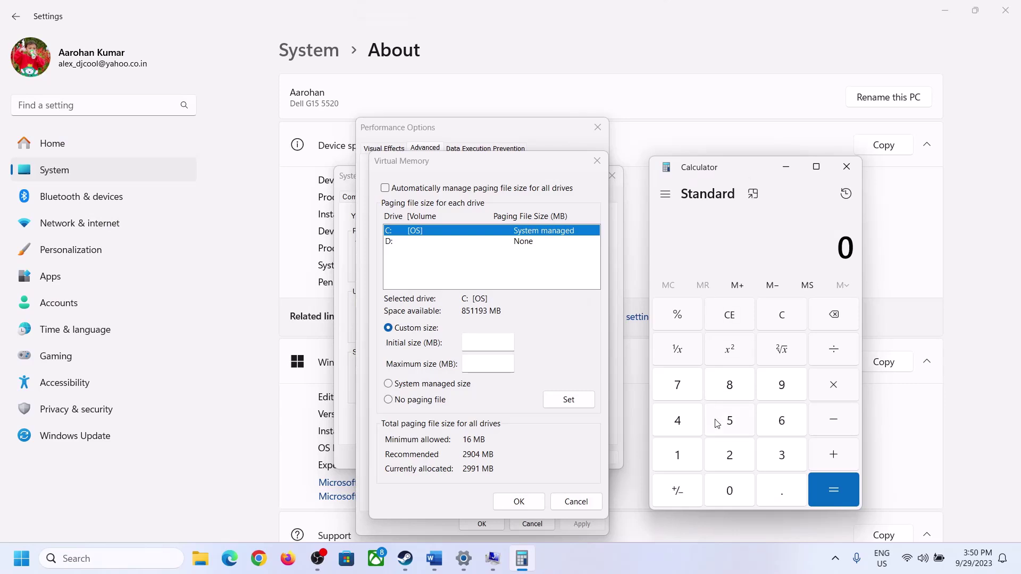
left_click(434, 567)
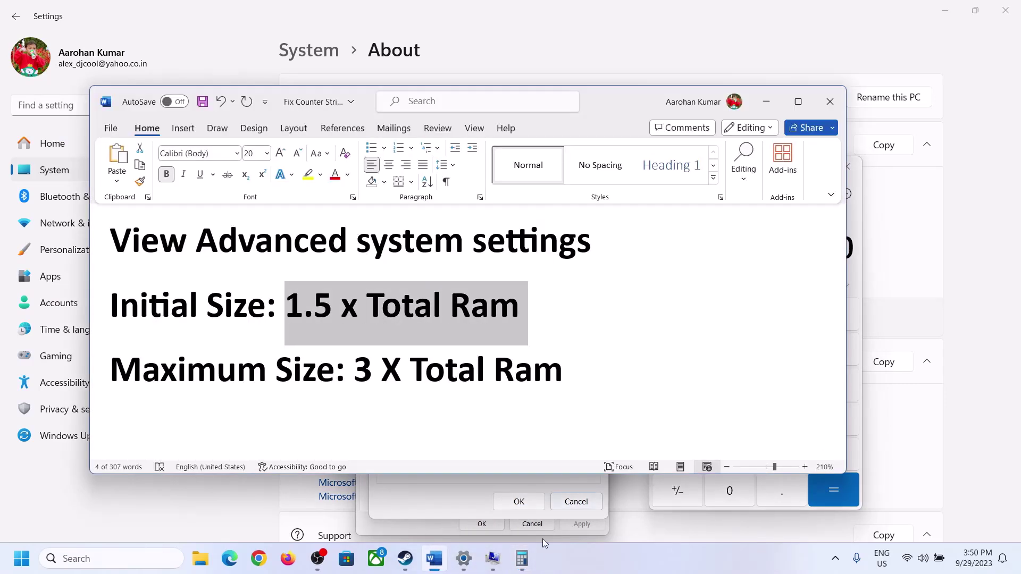
left_click(521, 558)
left_click(678, 456)
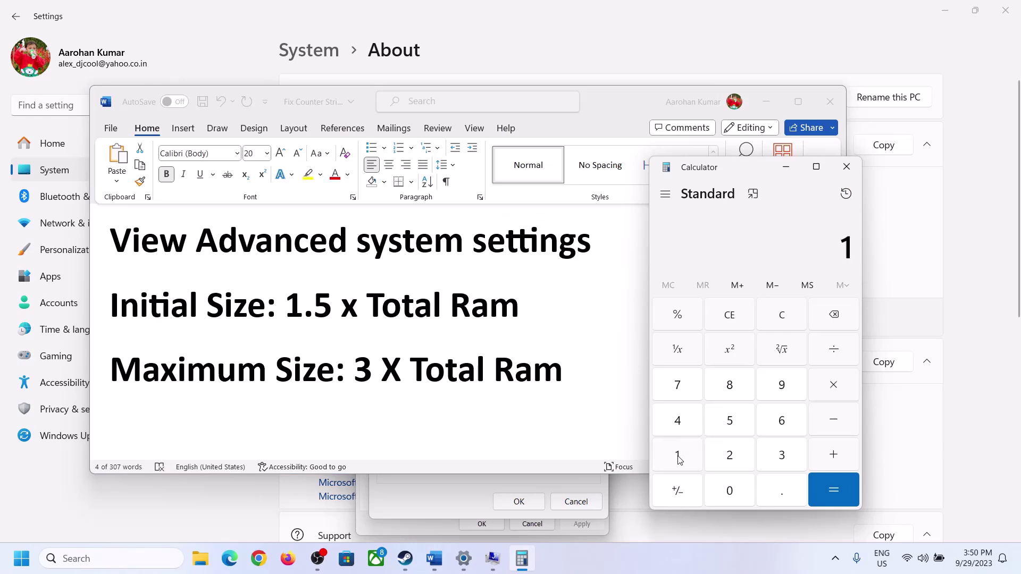
left_click(779, 427)
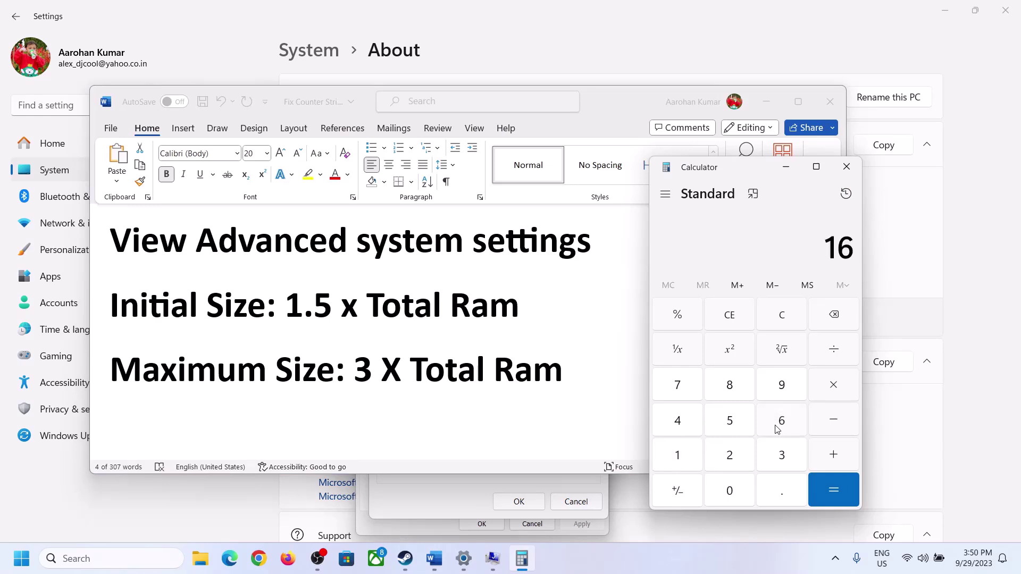
left_click(782, 325)
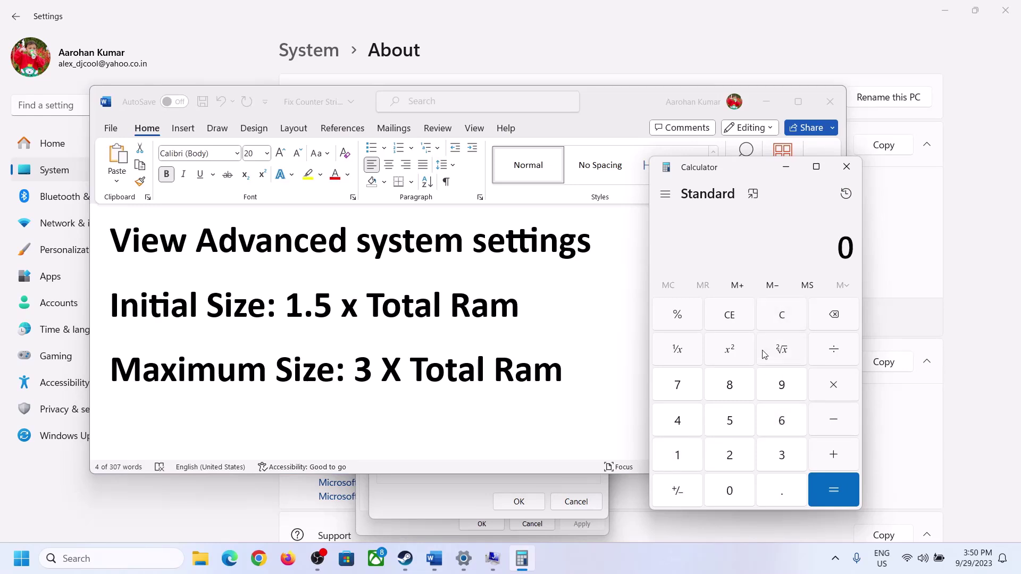
Multiply 16 by 1024 in Calculator to convert the installed RAM to megabytes.
left_click(685, 457)
left_click(786, 418)
left_click(679, 456)
left_click(734, 497)
left_click(731, 454)
left_click(686, 428)
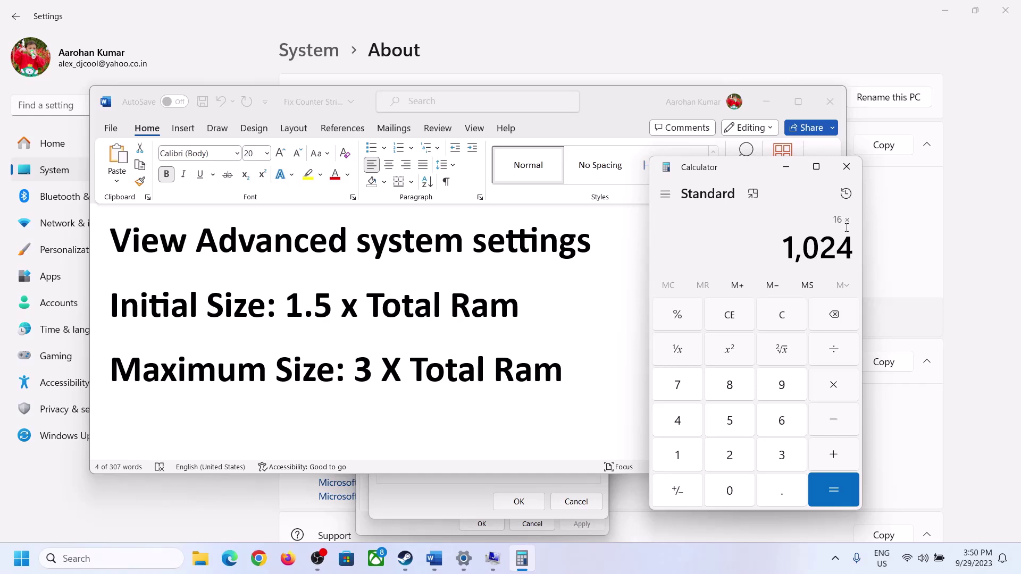
left_click(832, 490)
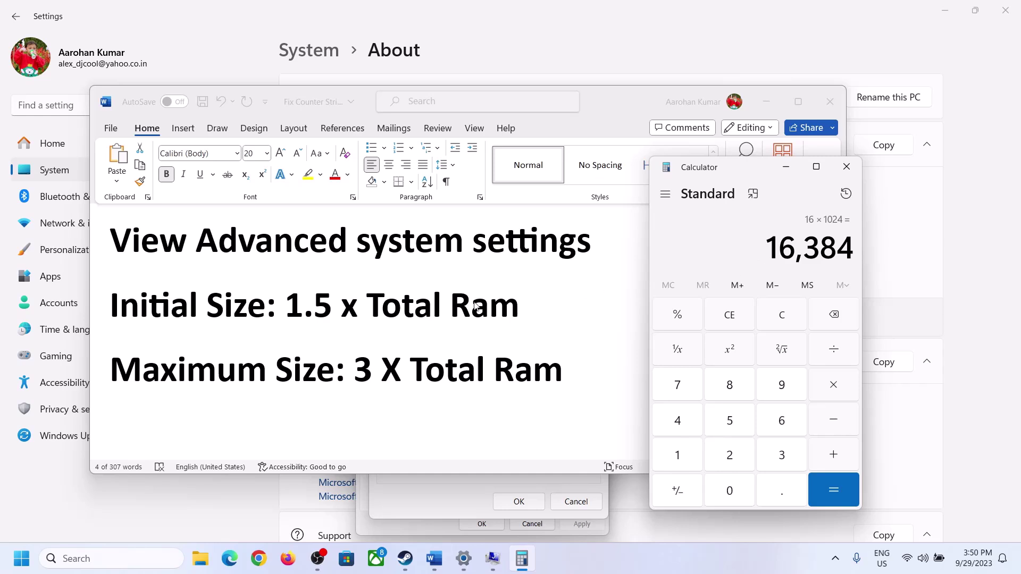
Multiply the calculated RAM amount by 1.5 to get the initial paging file size.
left_click(835, 388)
left_click(699, 461)
left_click(777, 502)
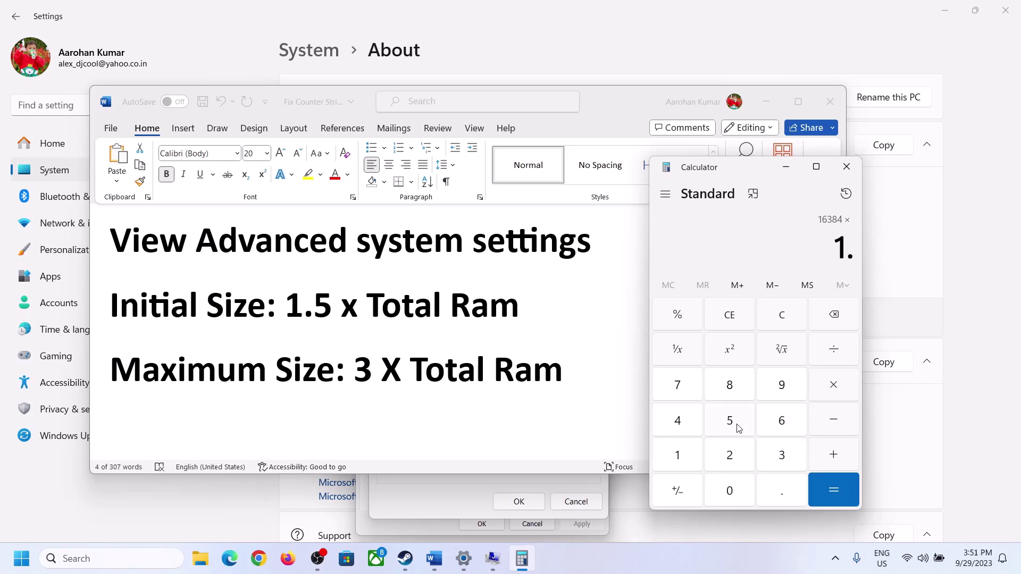
left_click(736, 425)
left_click(831, 485)
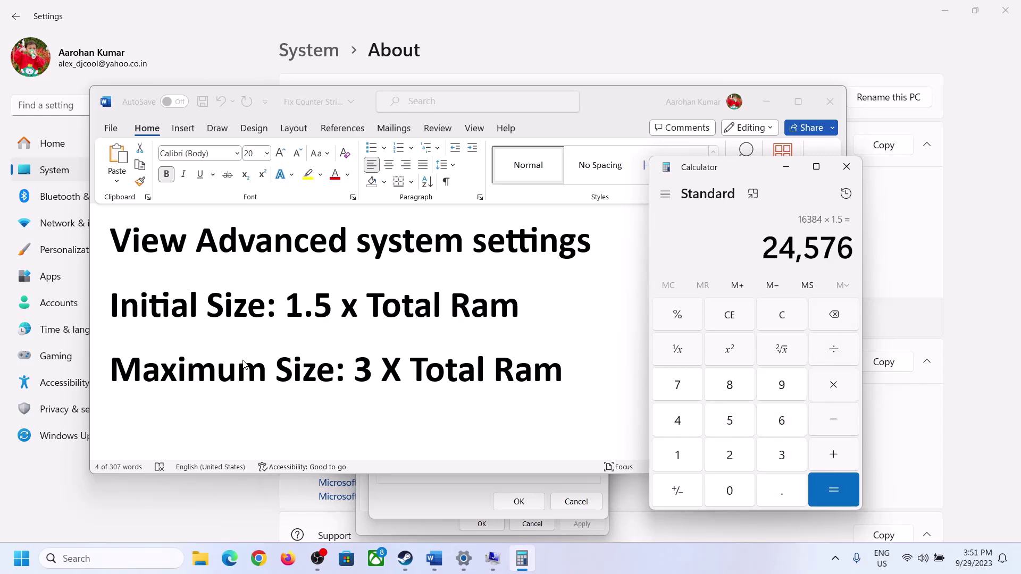
Set the custom initial paging file size for drive C to 24576 MB.
left_click(449, 499)
type("24576")
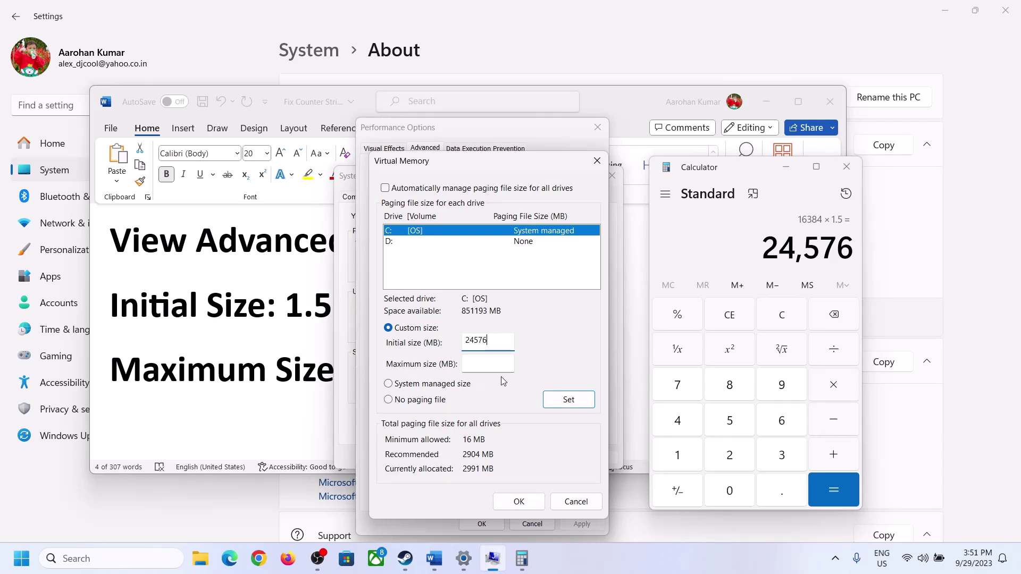
left_click(504, 362)
Check the maximum size formula in Word, clear the calculator, and recheck the installed RAM in Settings.
key("alt+Tab")
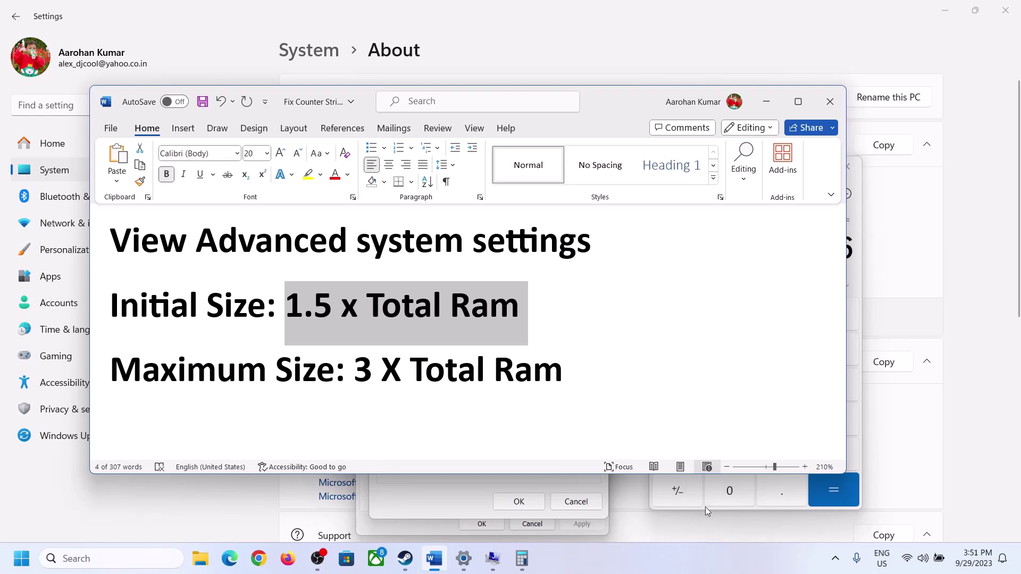
left_click(857, 276)
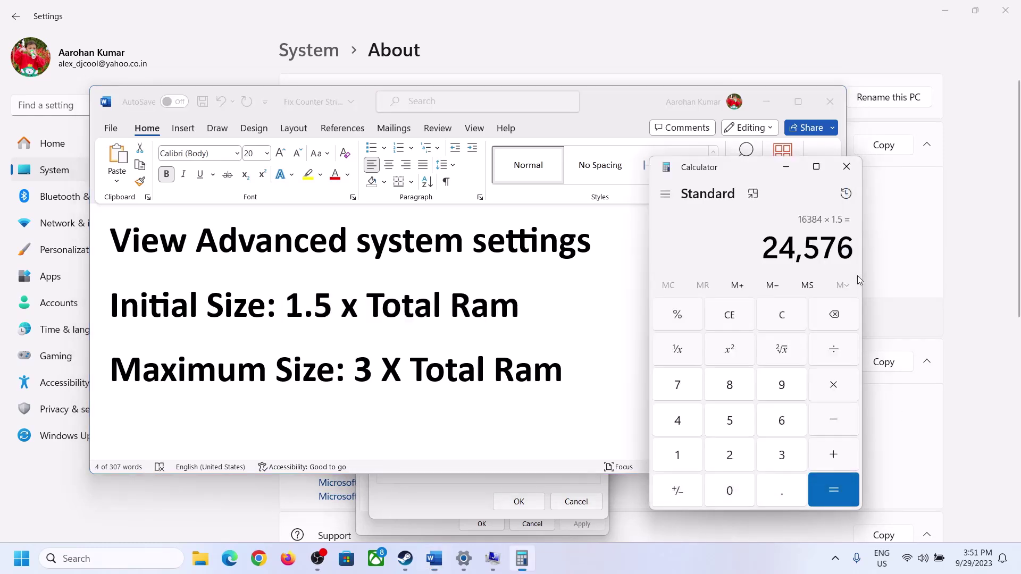
left_click(789, 316)
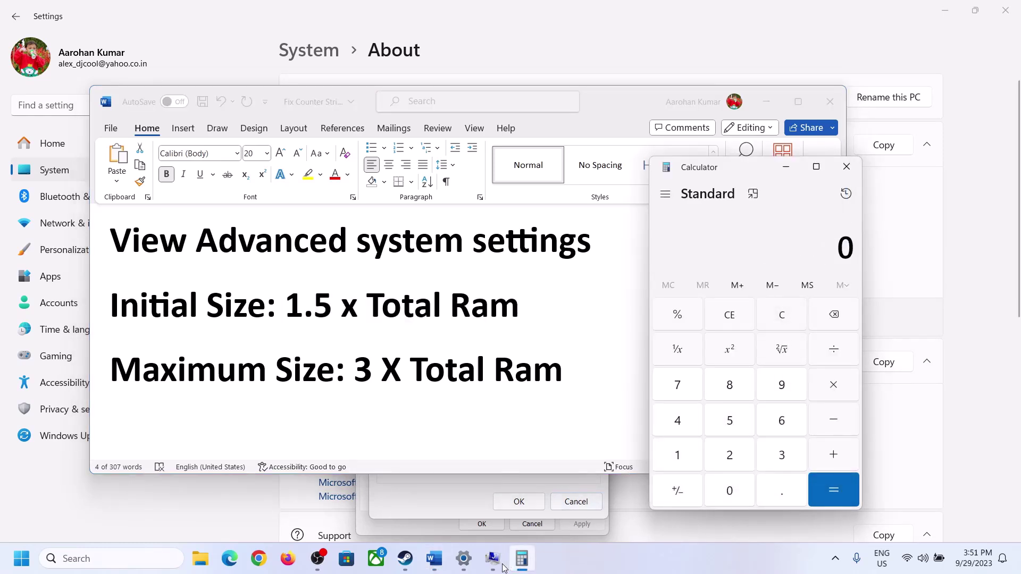
left_click(464, 558)
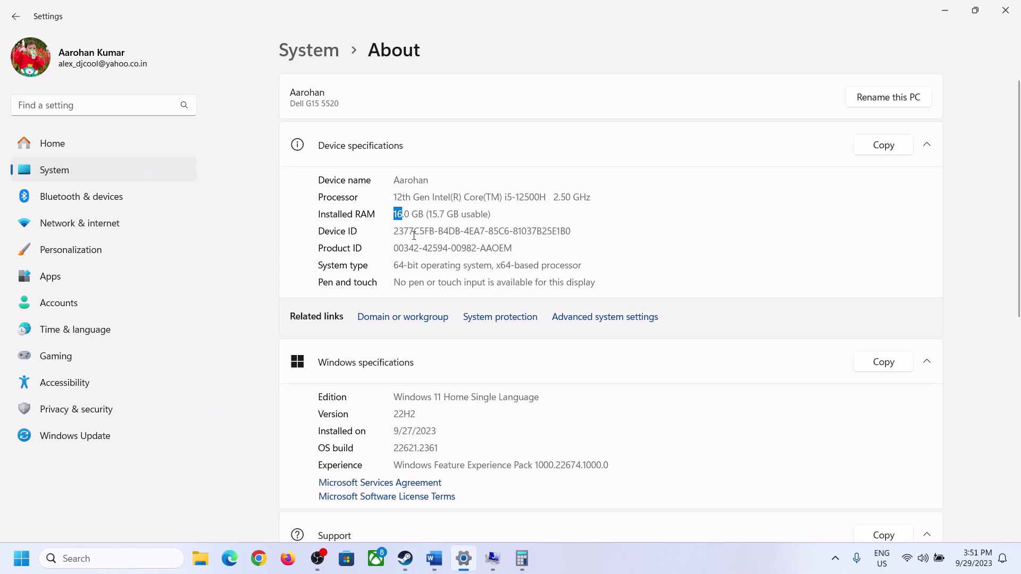
left_click(522, 558)
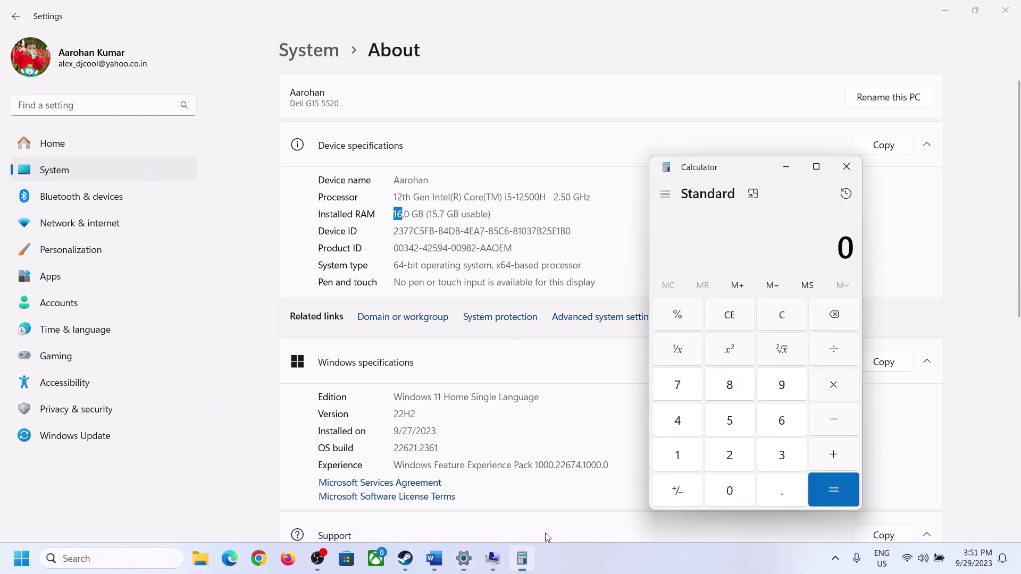
Calculate 16 × 1024 again in Calculator as the basis for the maximum paging file size.
left_click(689, 451)
left_click(779, 422)
left_click(830, 387)
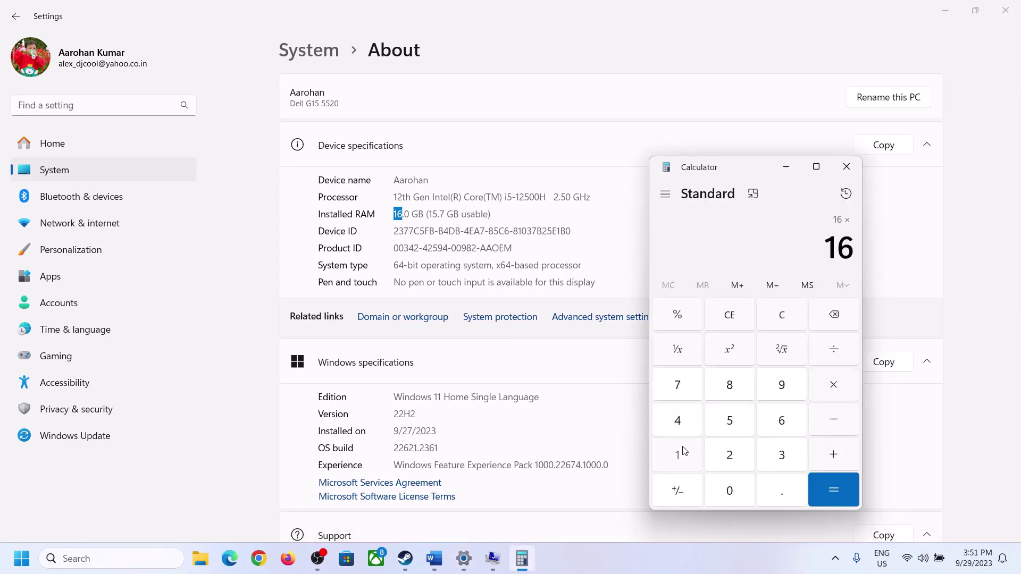
left_click(685, 451)
left_click(721, 485)
left_click(729, 455)
left_click(681, 423)
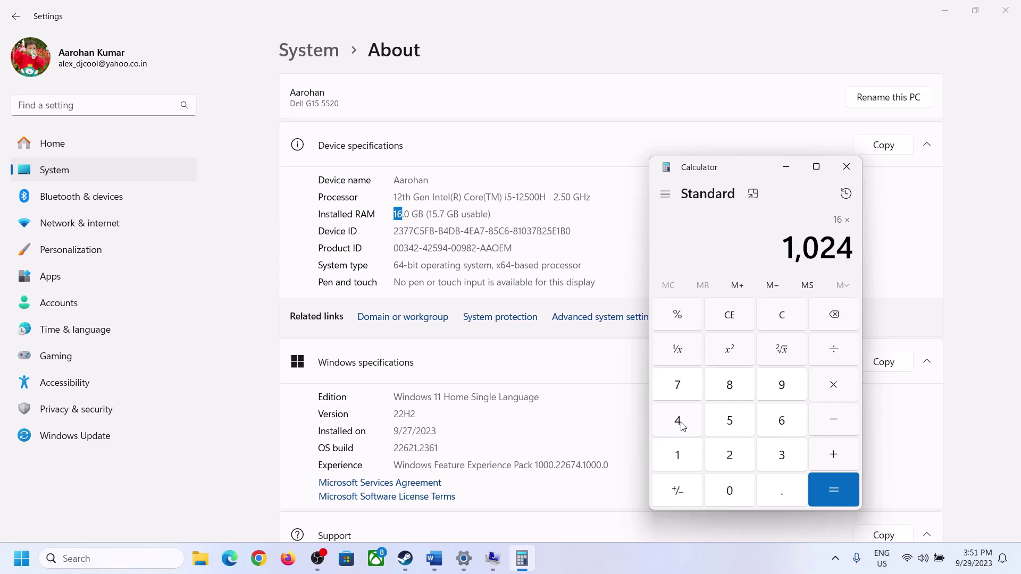
left_click(820, 502)
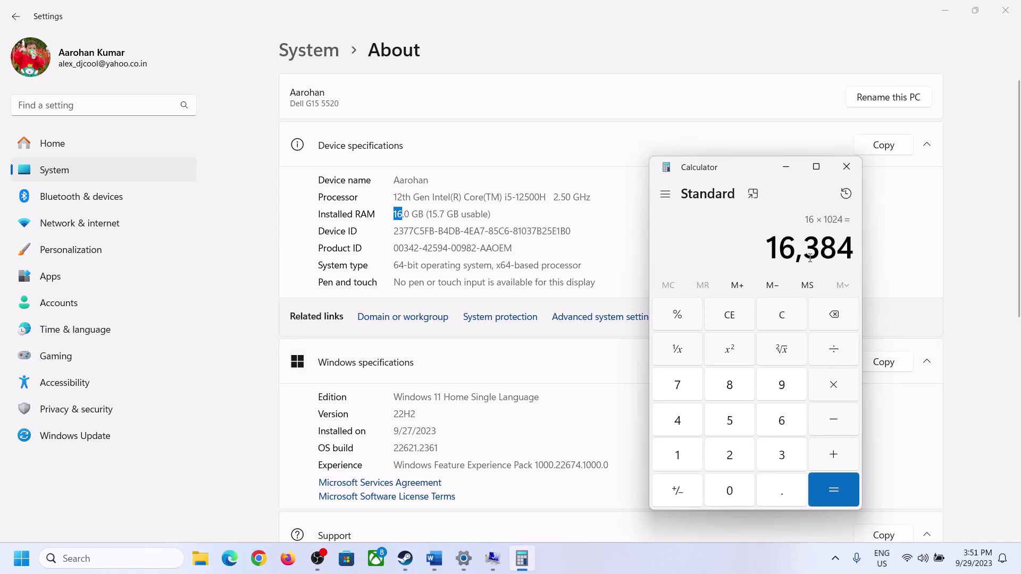
Check the maximum size formula in the Word document and multiply the calculated RAM amount by 3.
left_click(434, 558)
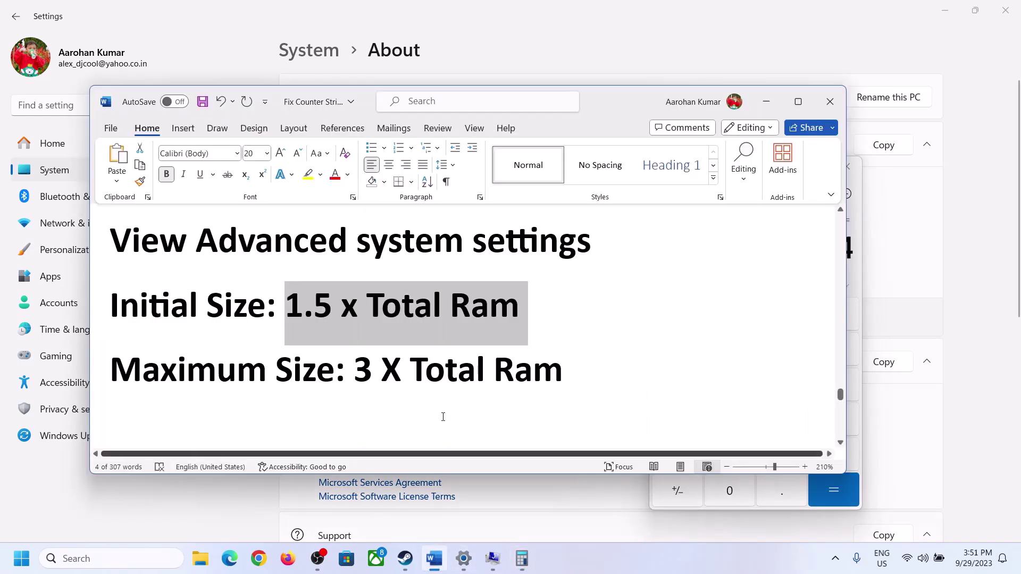
left_click(522, 558)
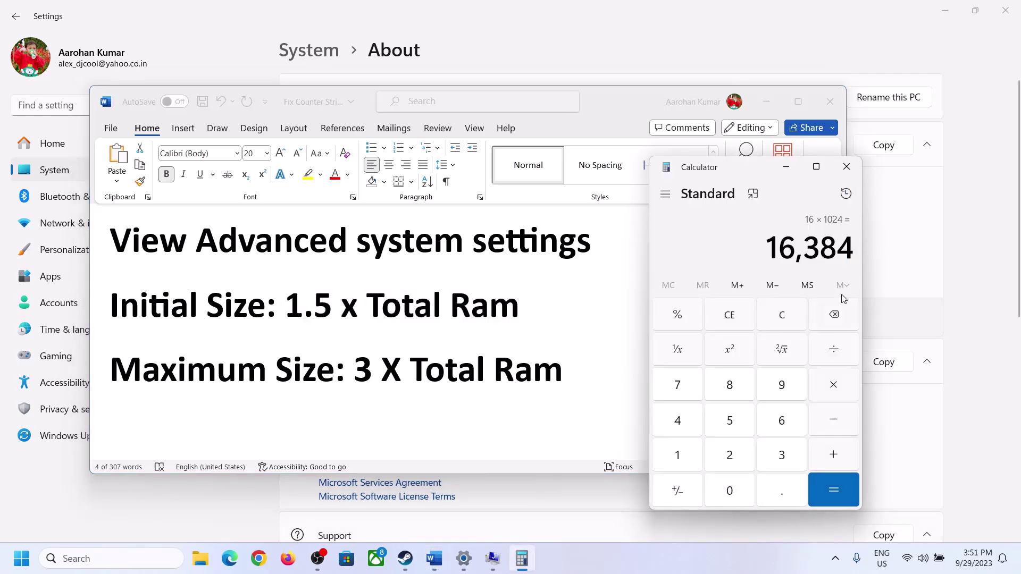
left_click(835, 394)
left_click(781, 454)
left_click(841, 488)
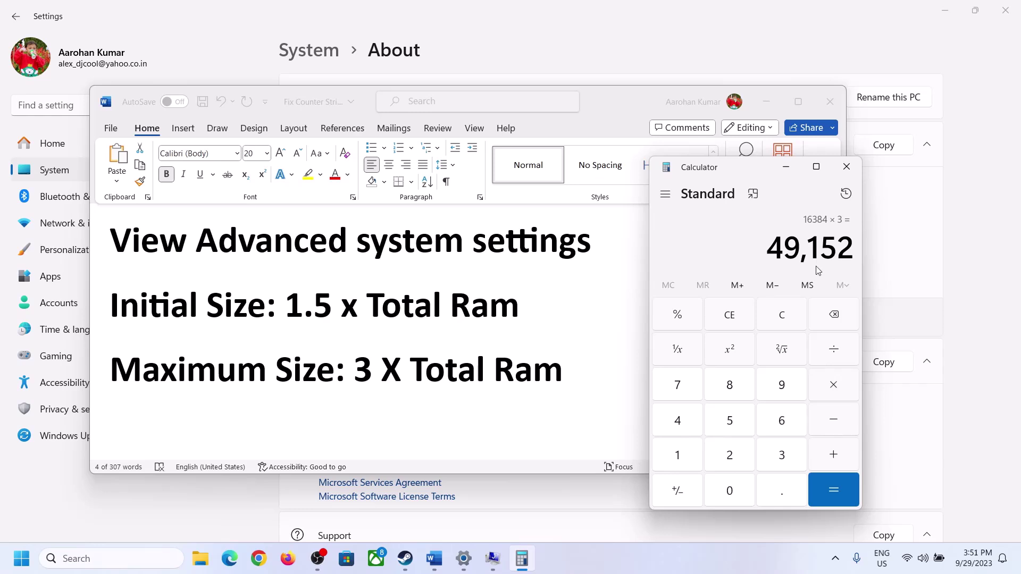
Set the maximum paging file size for drive C to 49152 MB and assign the custom size to the drive.
left_click(515, 526)
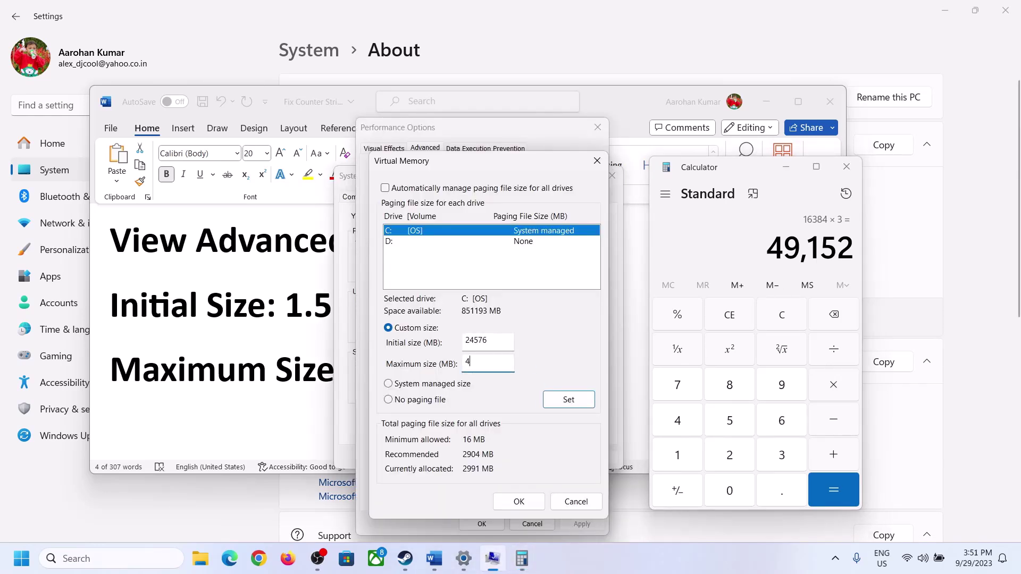
type("9152")
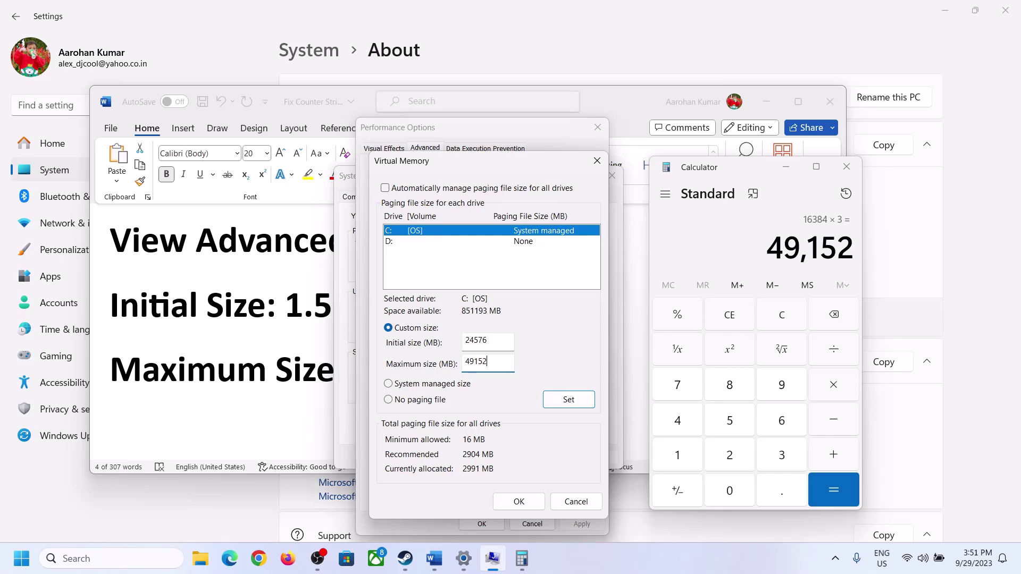
left_click(567, 399)
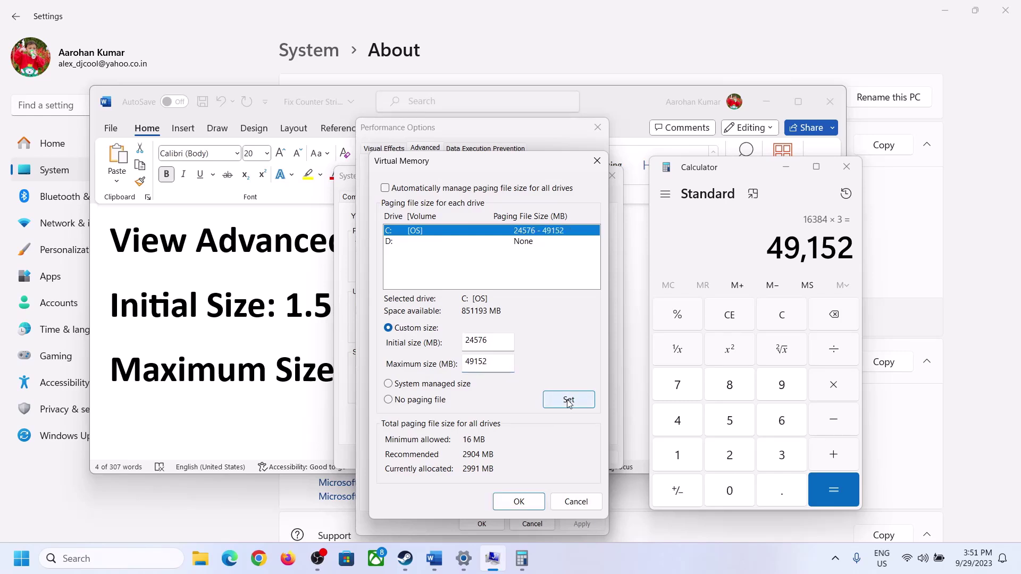
Confirm the Virtual Memory, Performance Options and System Properties dialogs, and dismiss the restart prompt without restarting.
left_click(521, 502)
left_click(631, 328)
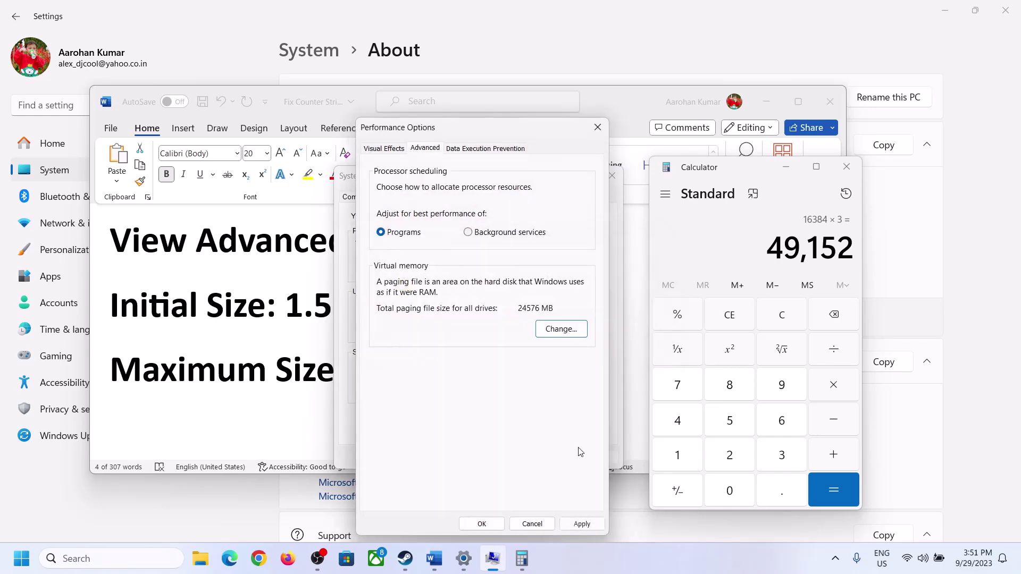
left_click(572, 524)
left_click(481, 523)
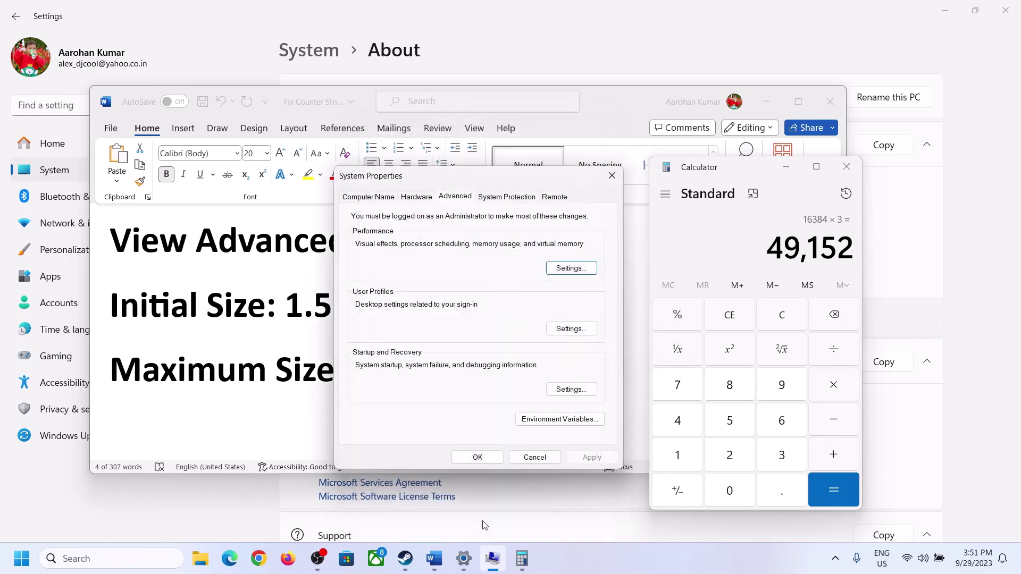
left_click(495, 458)
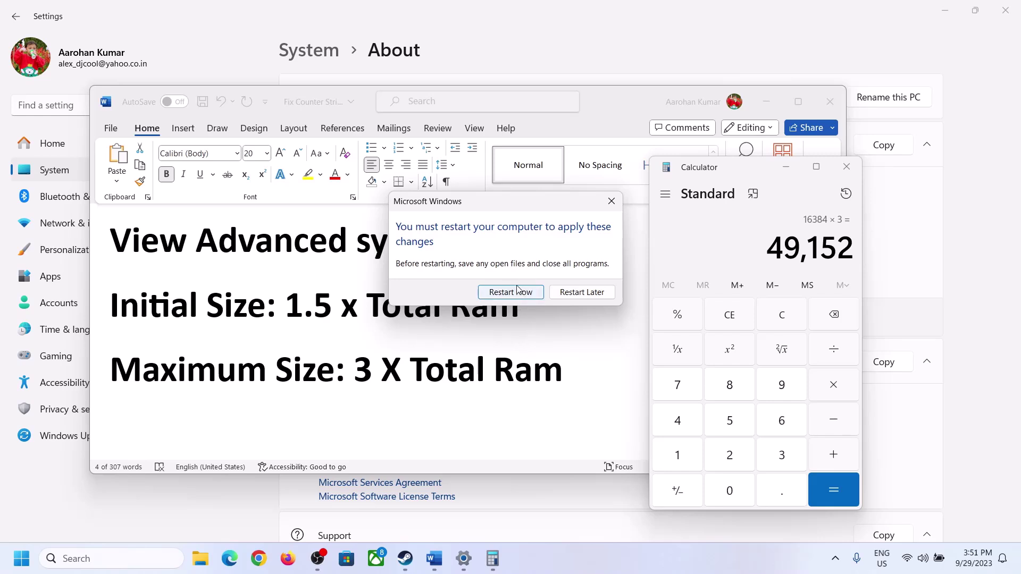
left_click(612, 202)
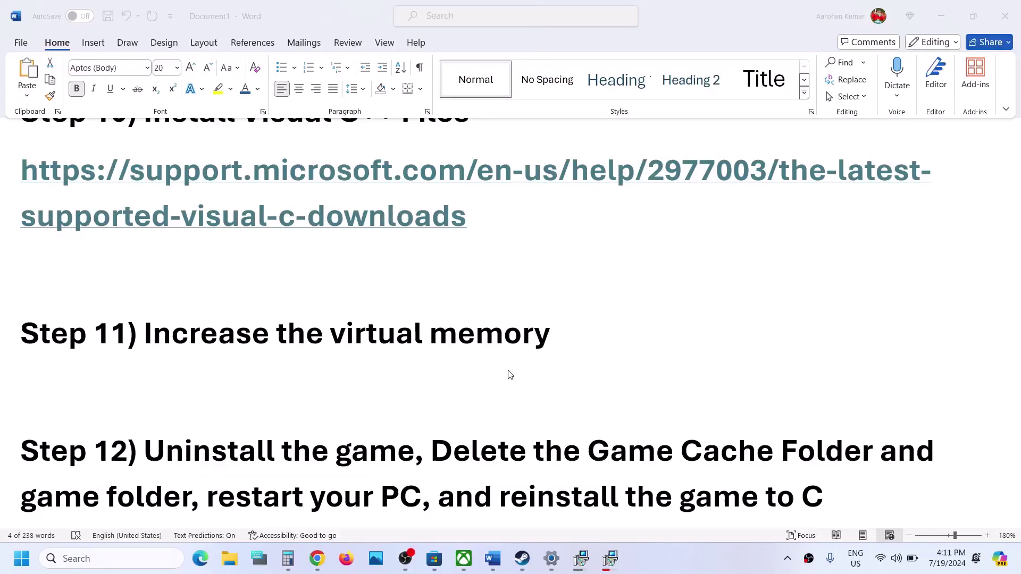
Read Step 12 in the document and highlight the words "Uninstall the game".
scroll(509, 372, "down", 3)
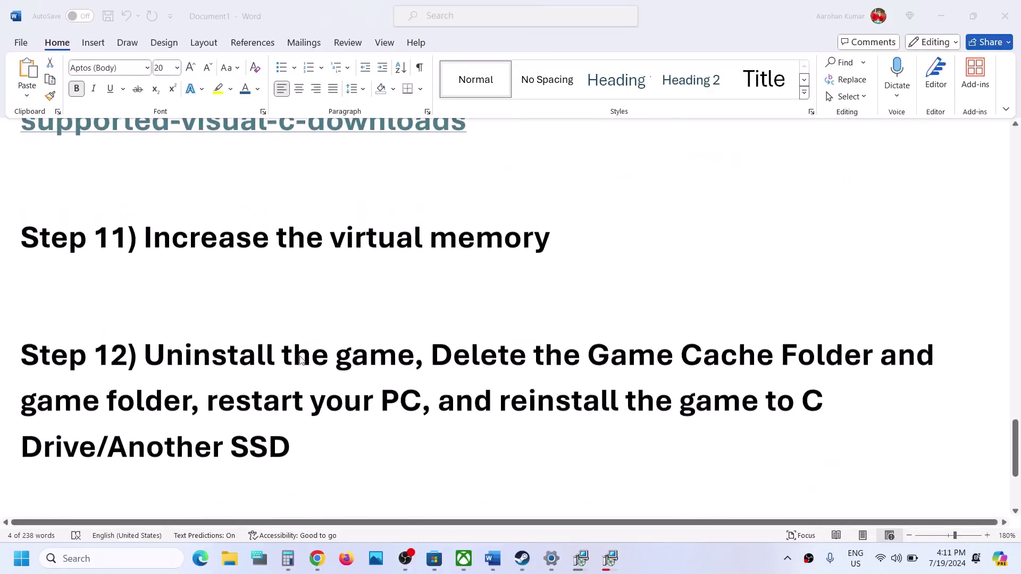
left_click(430, 354)
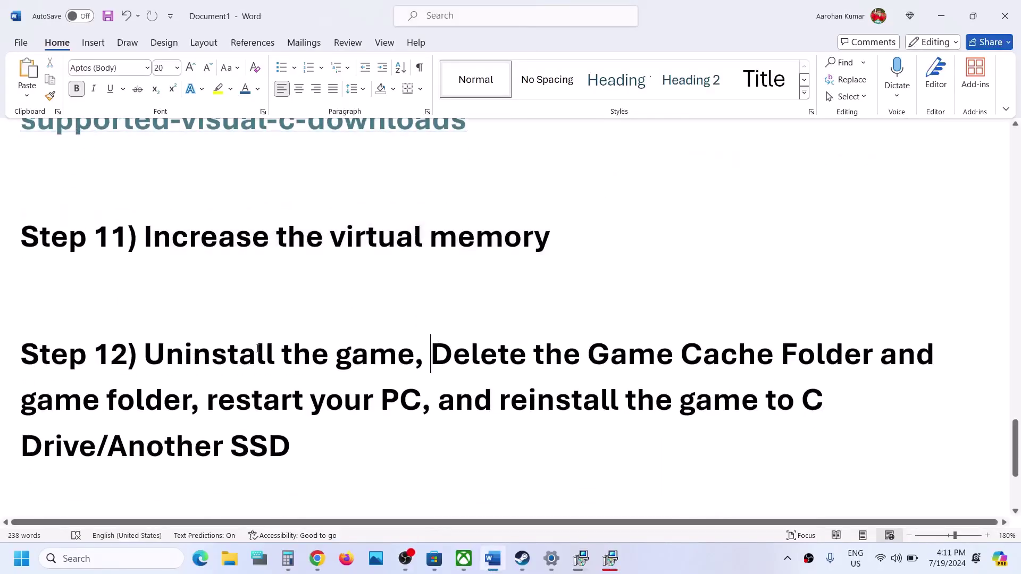
left_click_drag(162, 355, 411, 356)
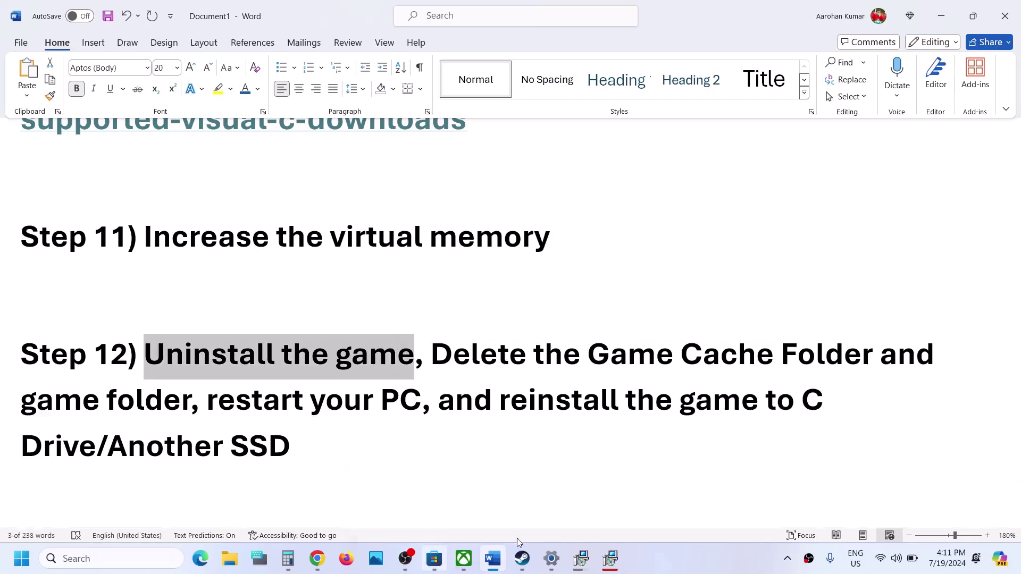
Switch to Steam and show the Uninstall option for Asphalt Legends Unite without uninstalling the game.
left_click(526, 559)
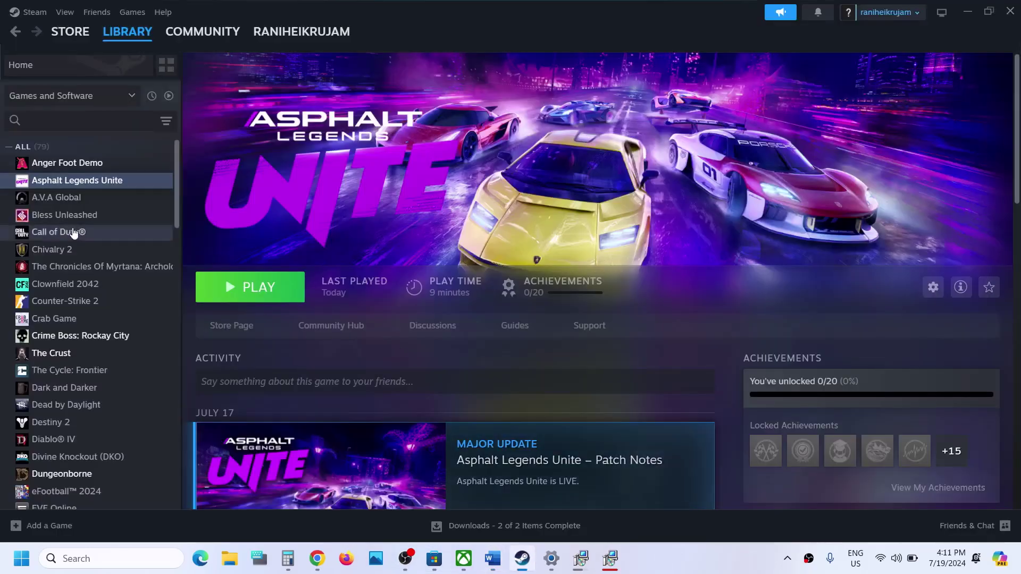
right_click(83, 186)
mouse_move(114, 260)
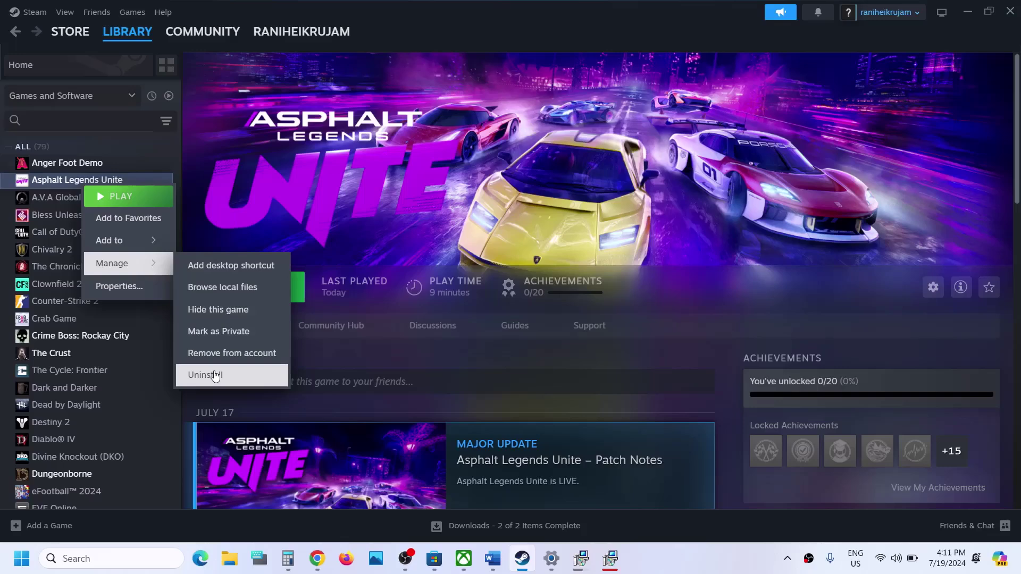
key("Escape")
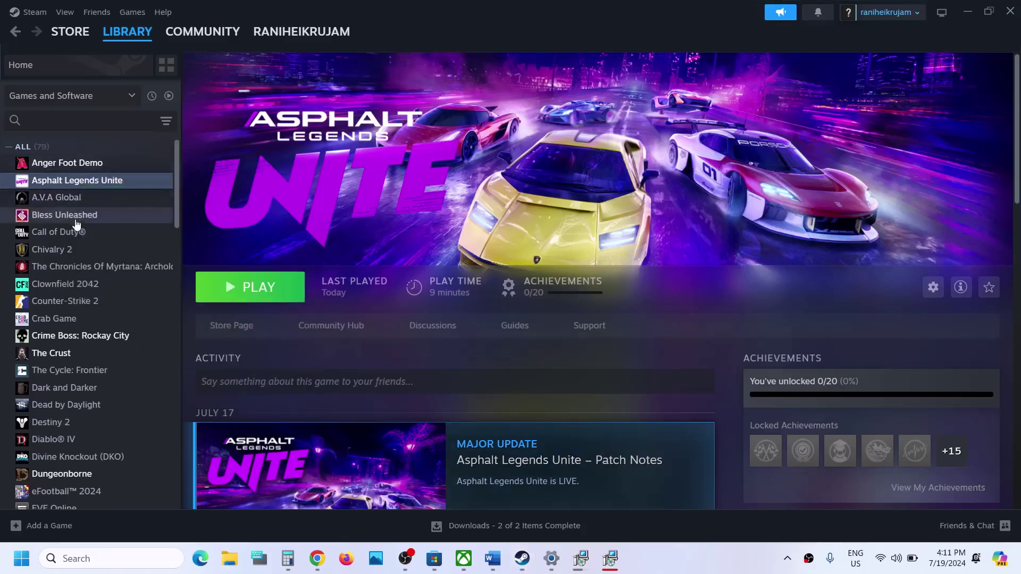
Open File Explorer and browse to the game install folder C:\Program Files (x86)\Steam\steamapps\common.
key("super+e")
left_click(59, 326)
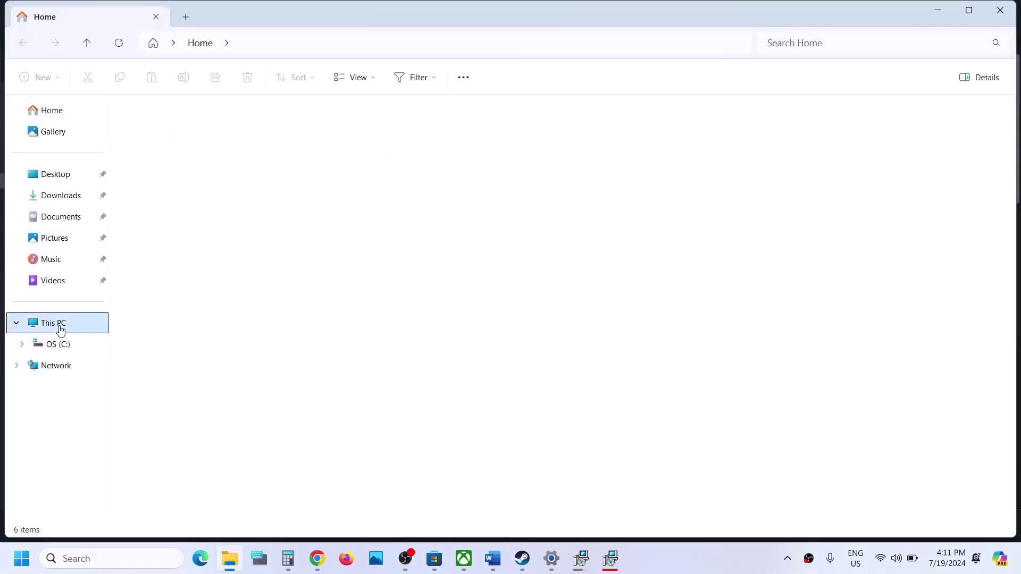
double_click(193, 129)
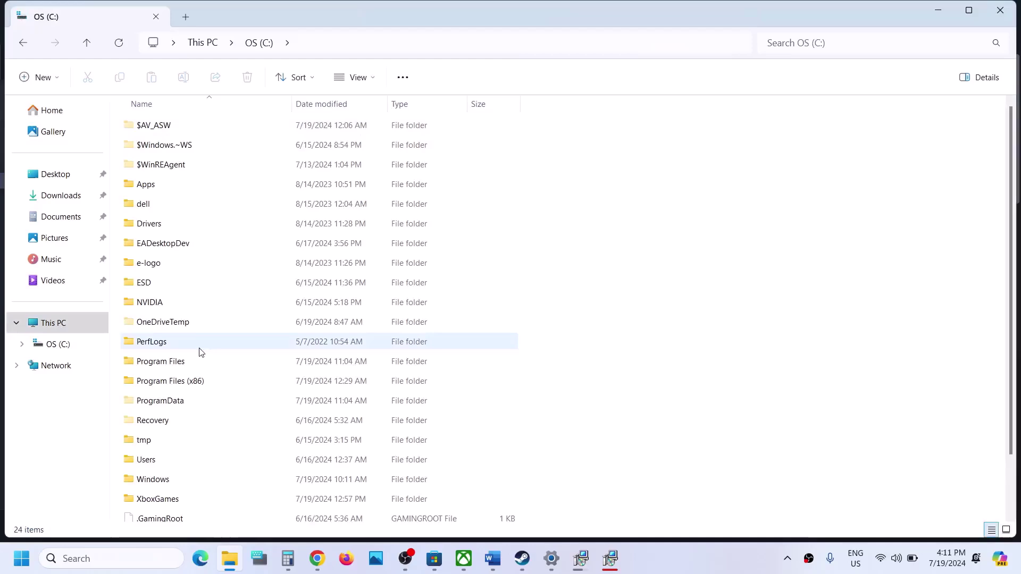
double_click(192, 382)
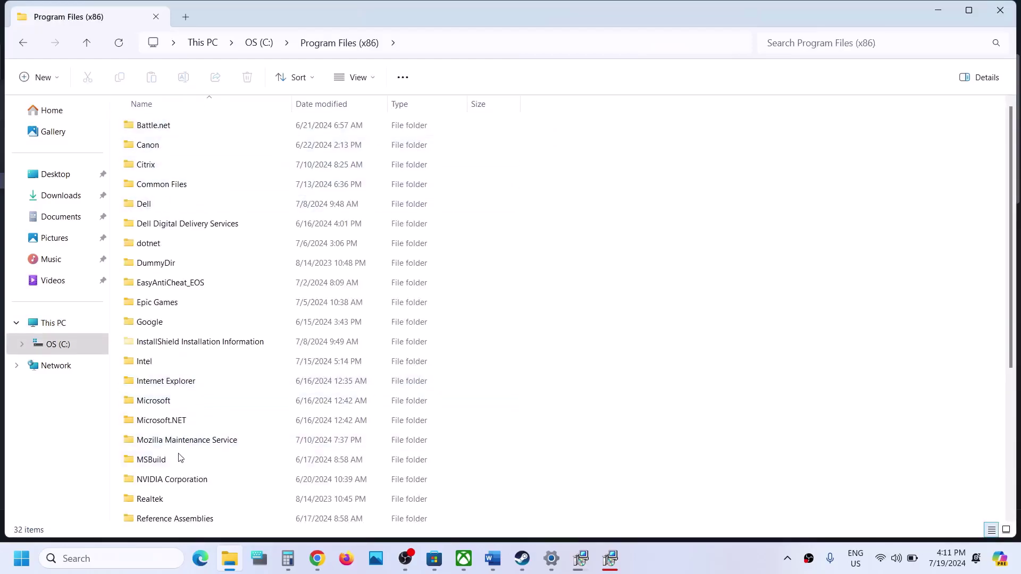
scroll(179, 458, "down", 4)
double_click(165, 344)
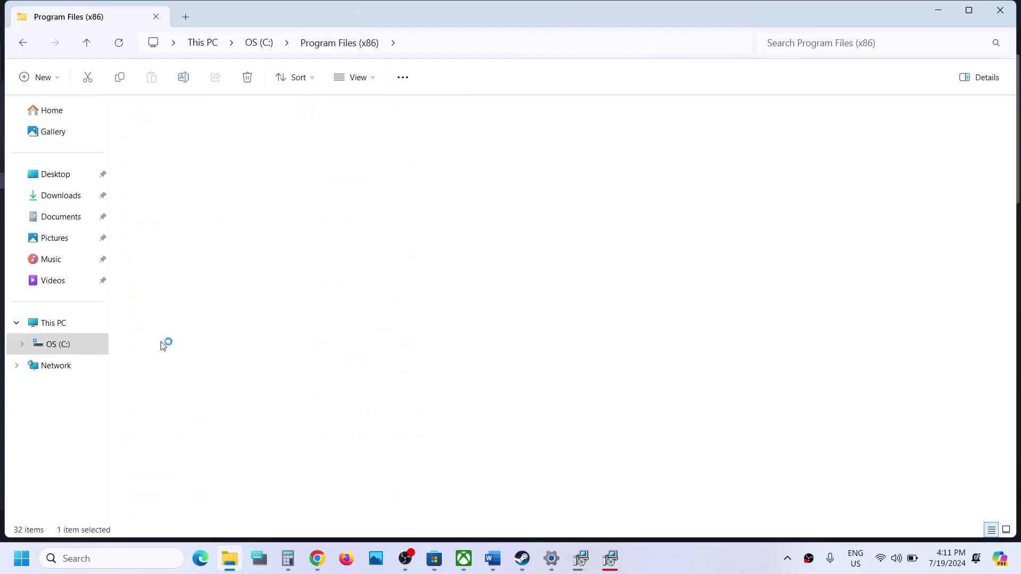
scroll(160, 341, "down", 3)
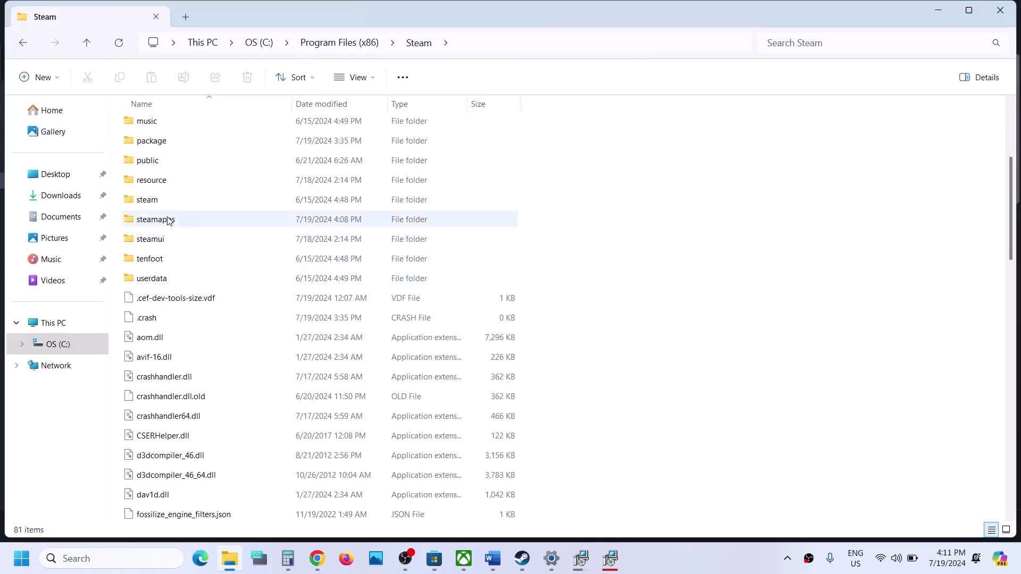
double_click(168, 219)
double_click(160, 131)
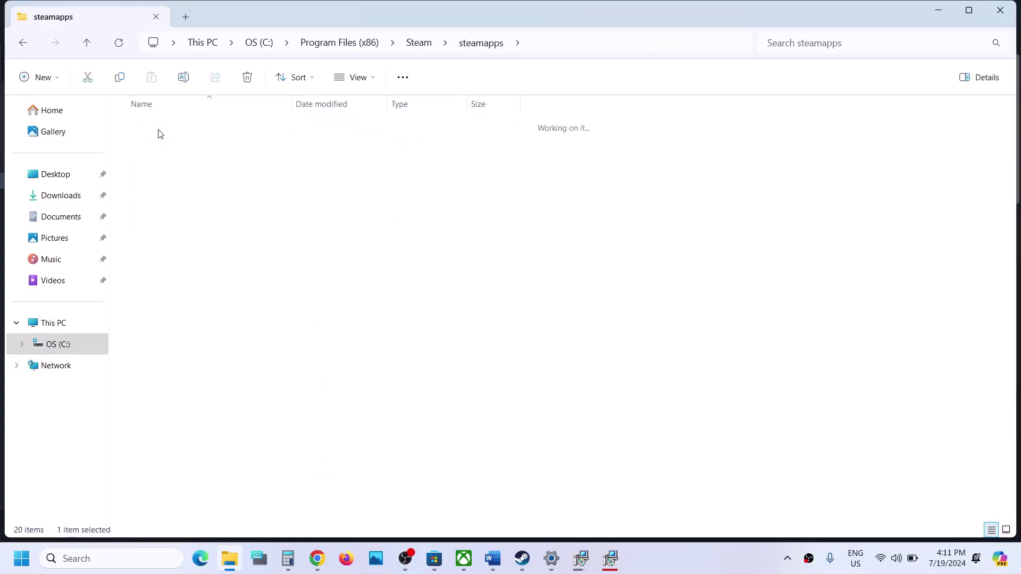
Select the Asphalt 9 Legends folder and show its delete option without deleting it.
left_click(184, 151)
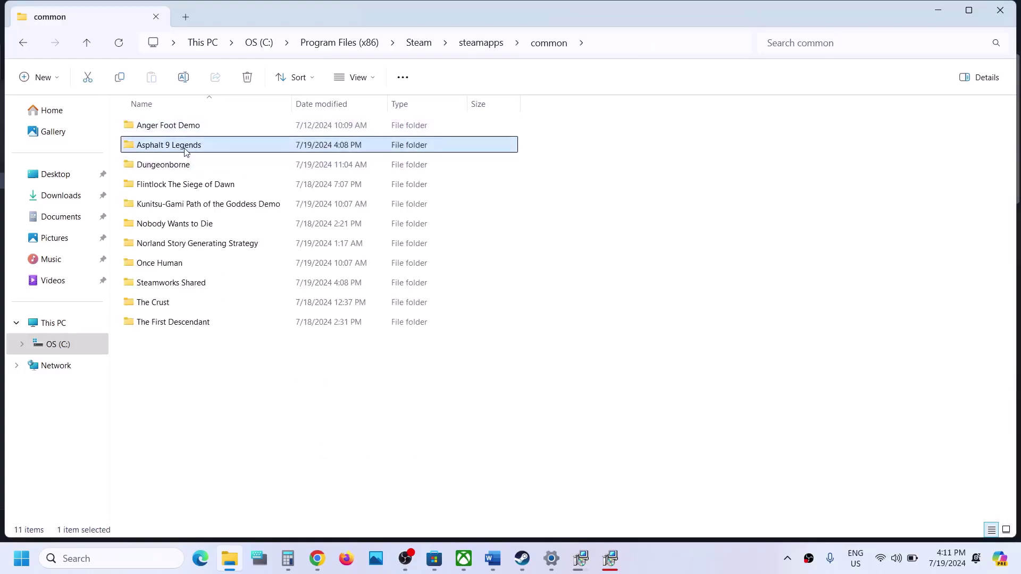
right_click(185, 150)
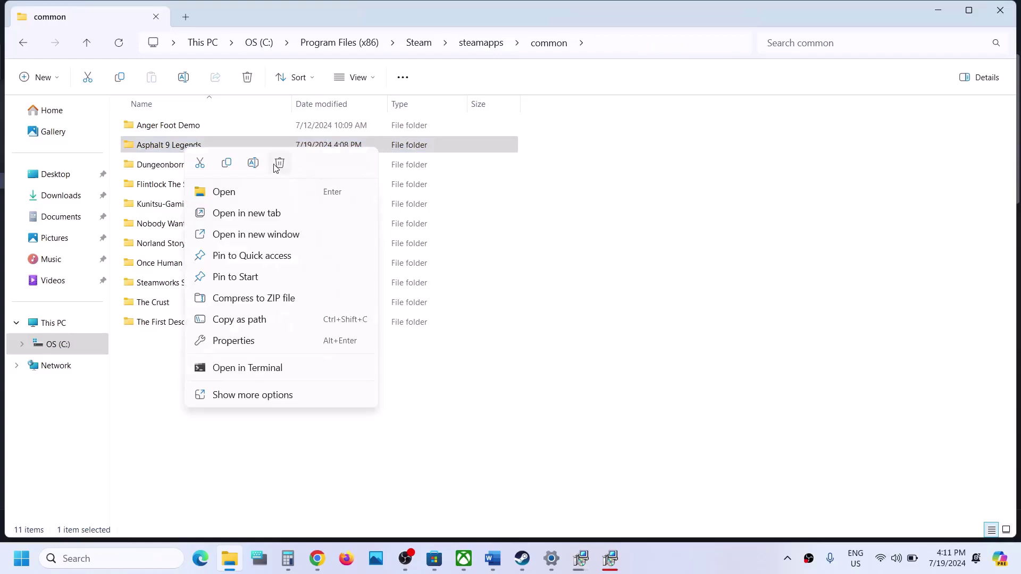
left_click(736, 256)
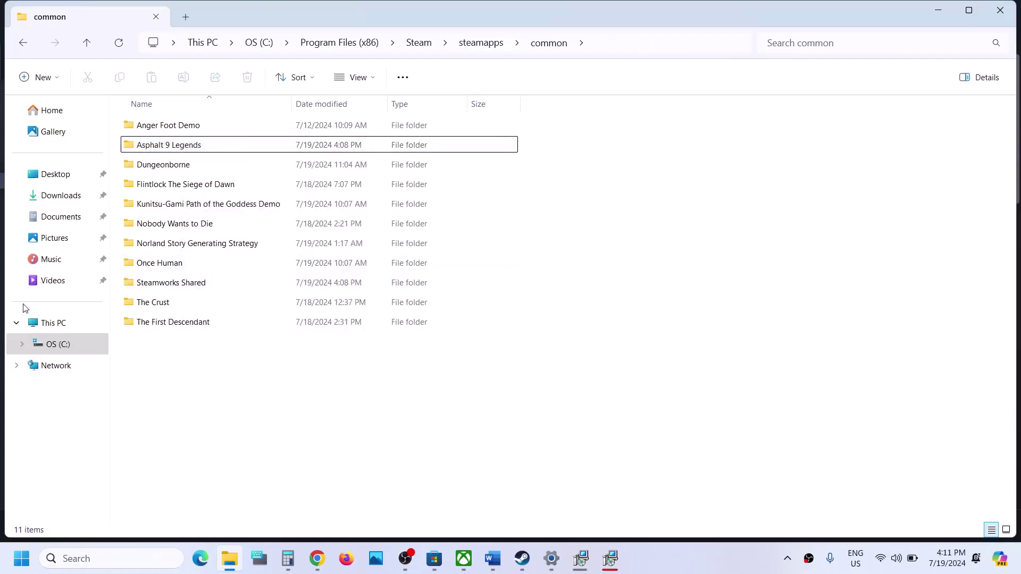
Browse to AppData\Local in the user's profile folder on drive C and show the delete option for the Gameloft folder.
left_click(52, 325)
double_click(200, 148)
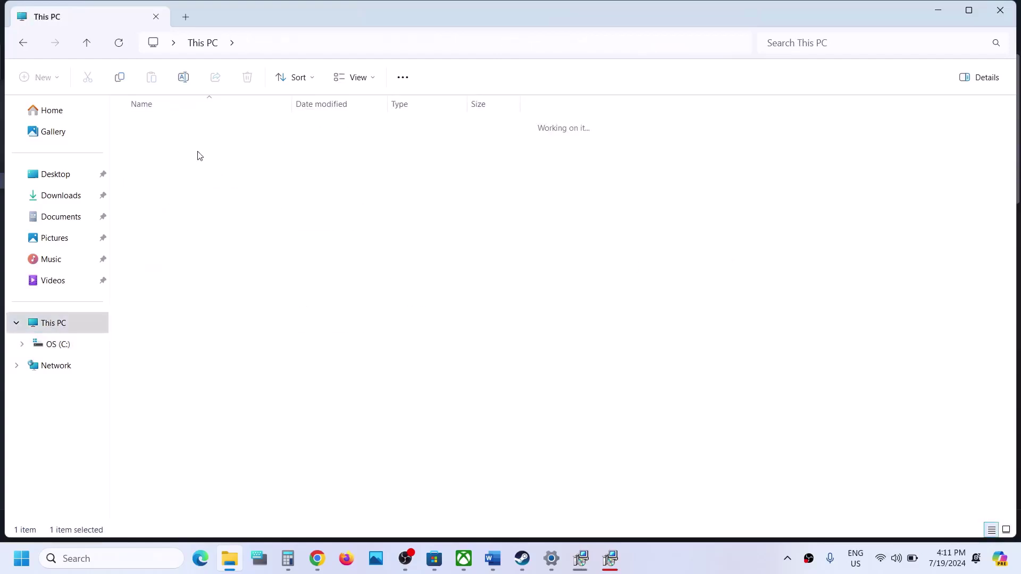
left_click_drag(198, 154, 196, 173)
scroll(196, 175, "down", 1)
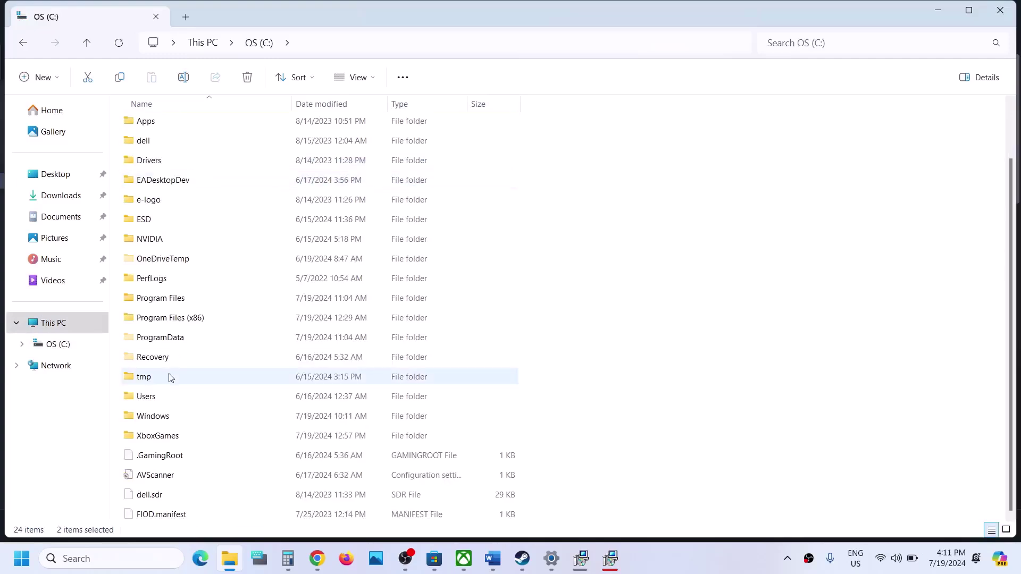
double_click(158, 398)
double_click(181, 125)
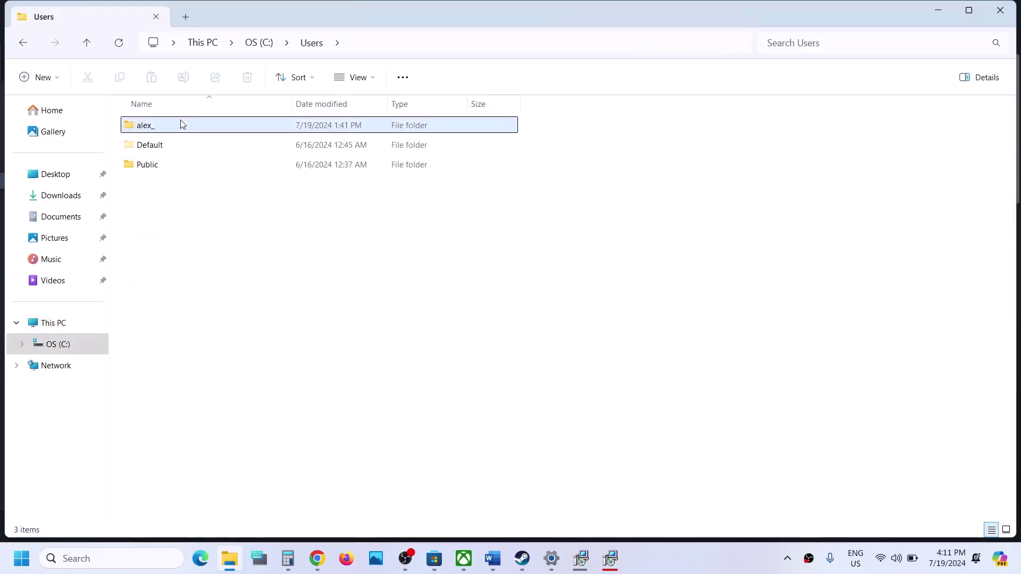
double_click(163, 207)
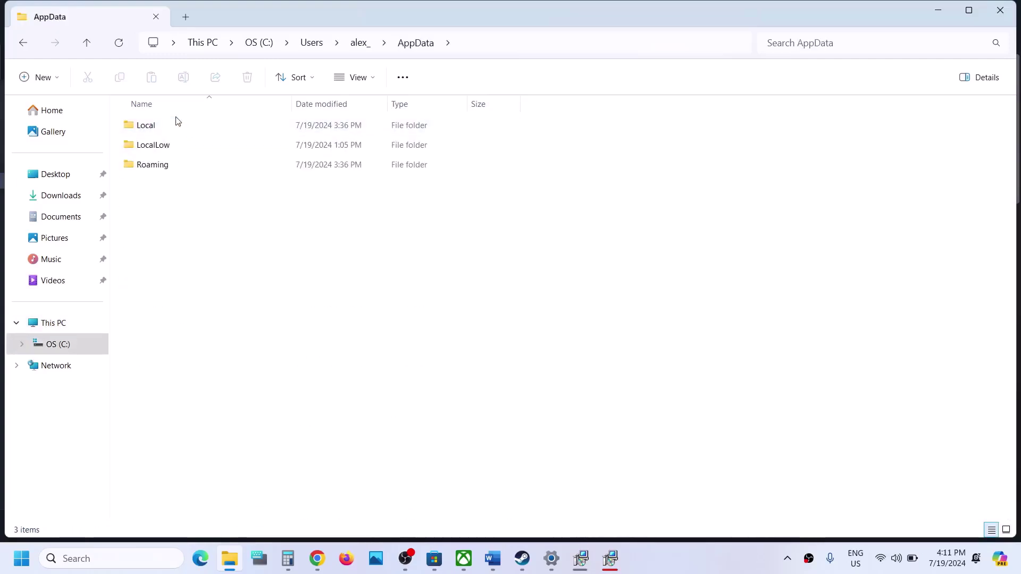
left_click(175, 123)
double_click(176, 122)
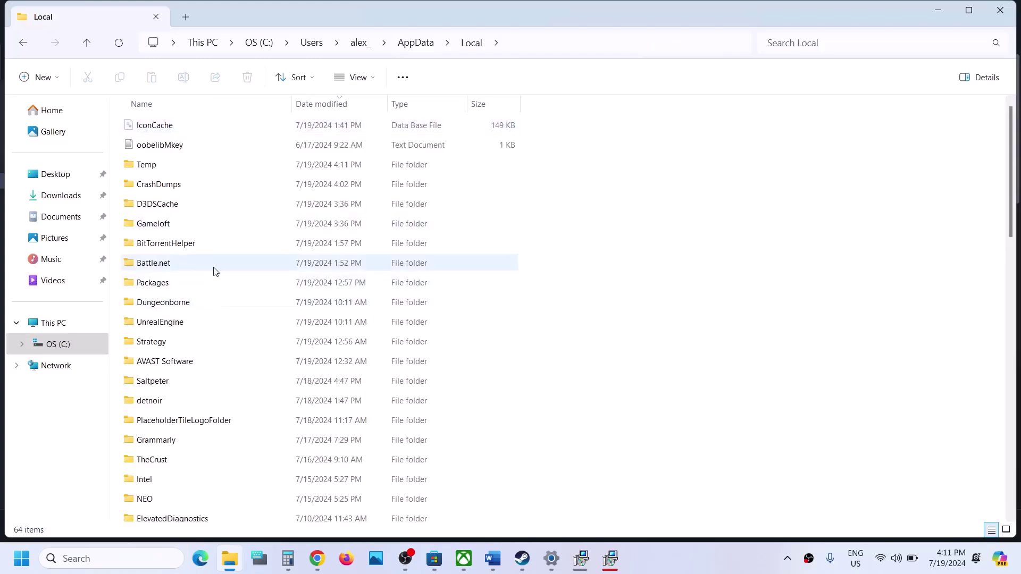
left_click(162, 228)
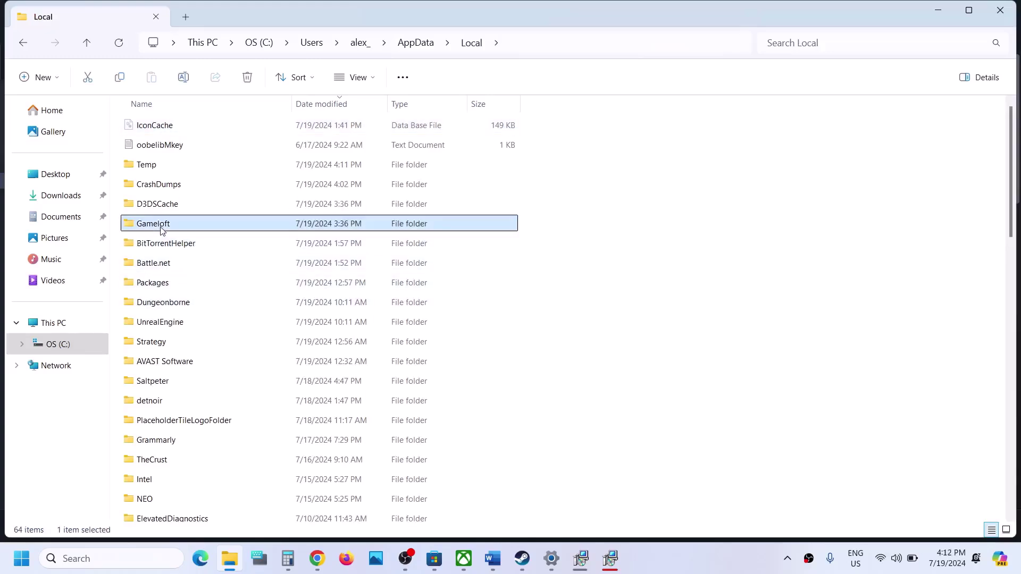
right_click(161, 228)
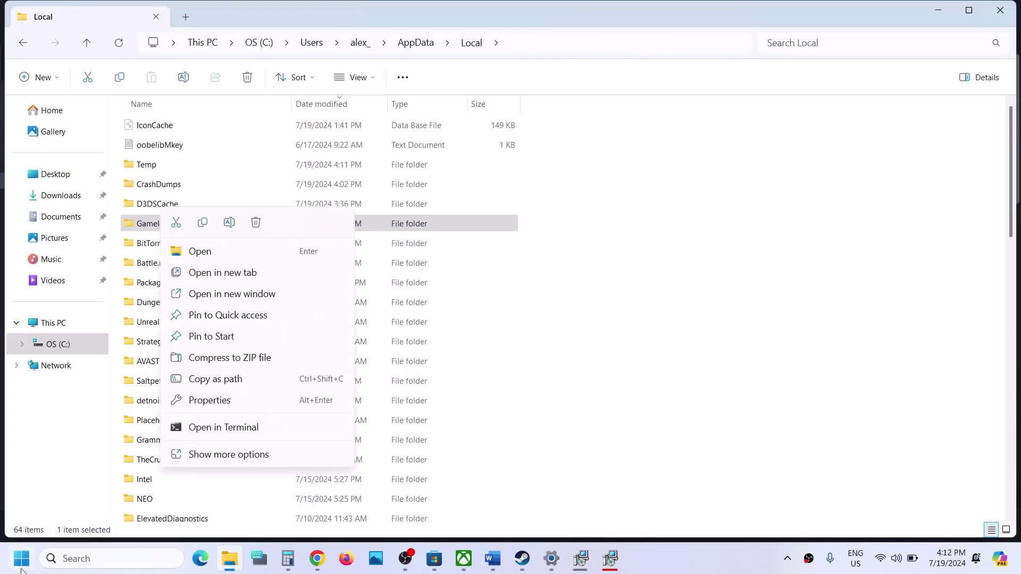
Show the PC's Restart option without restarting, and switch to Steam.
left_click(22, 564)
left_click(386, 513)
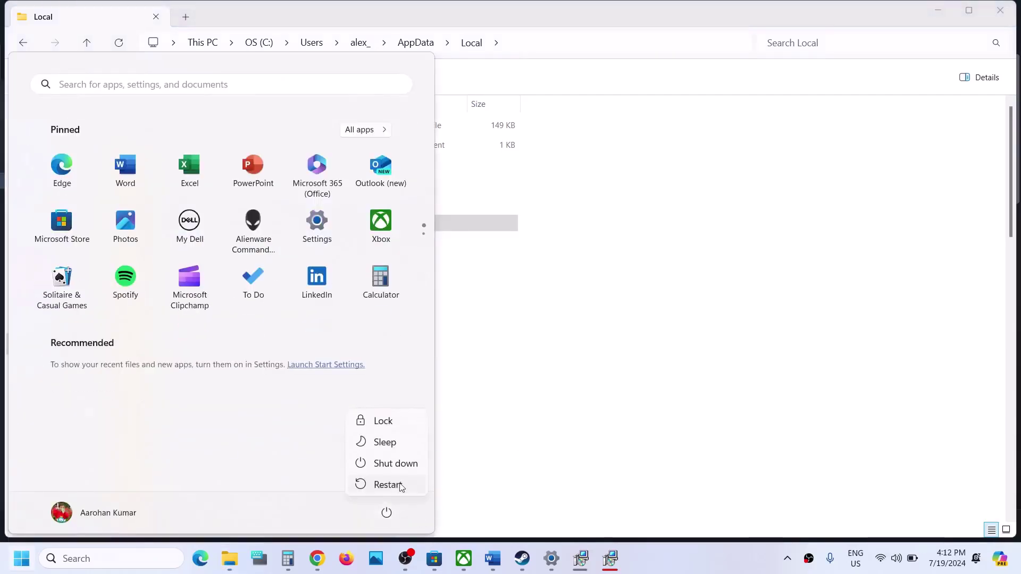
left_click(522, 559)
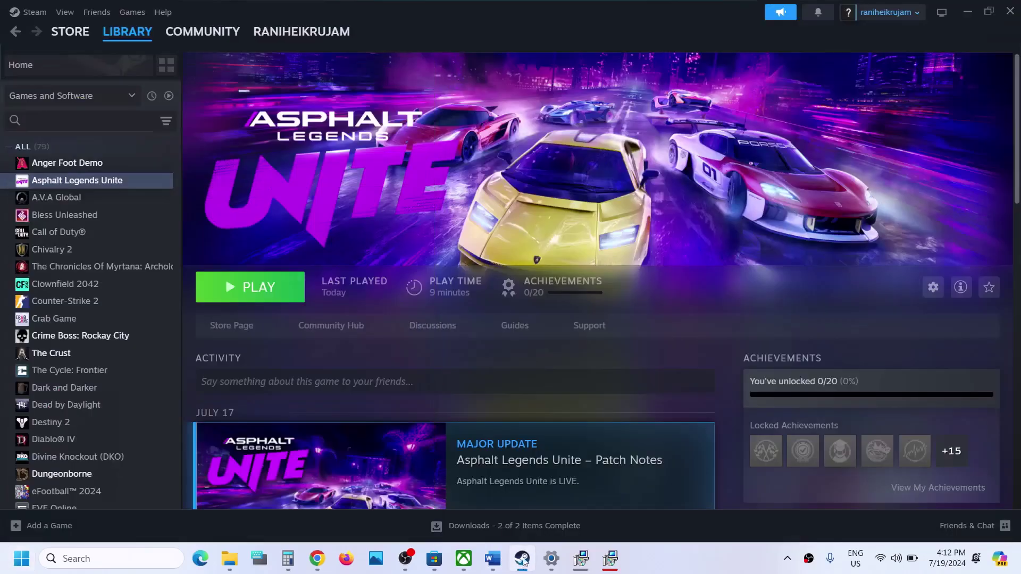
Return to the Word document and highlight the reinstall locations "C Drive" and "Another SSD" in Step 12.
left_click(493, 559)
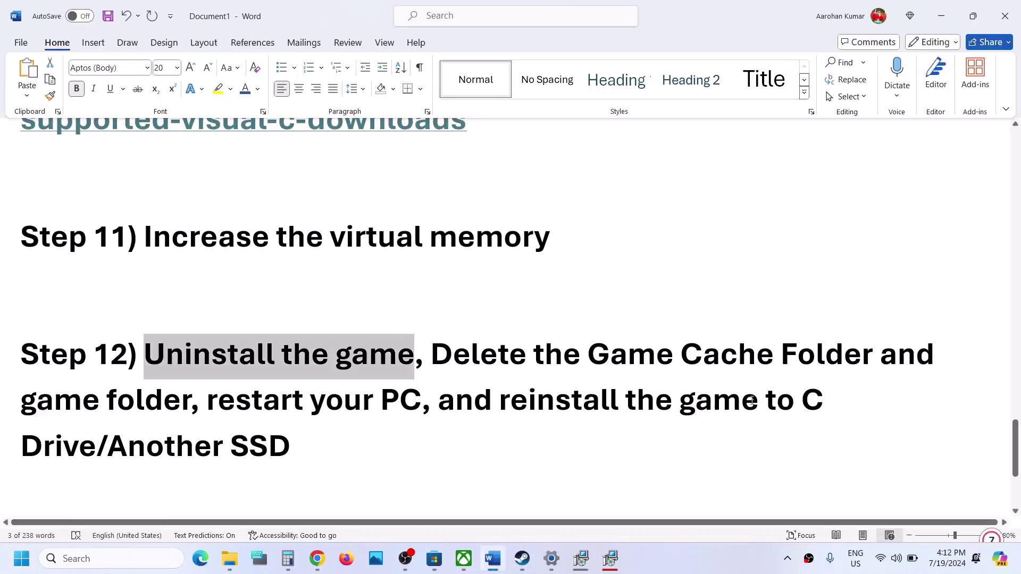
left_click_drag(800, 404, 92, 449)
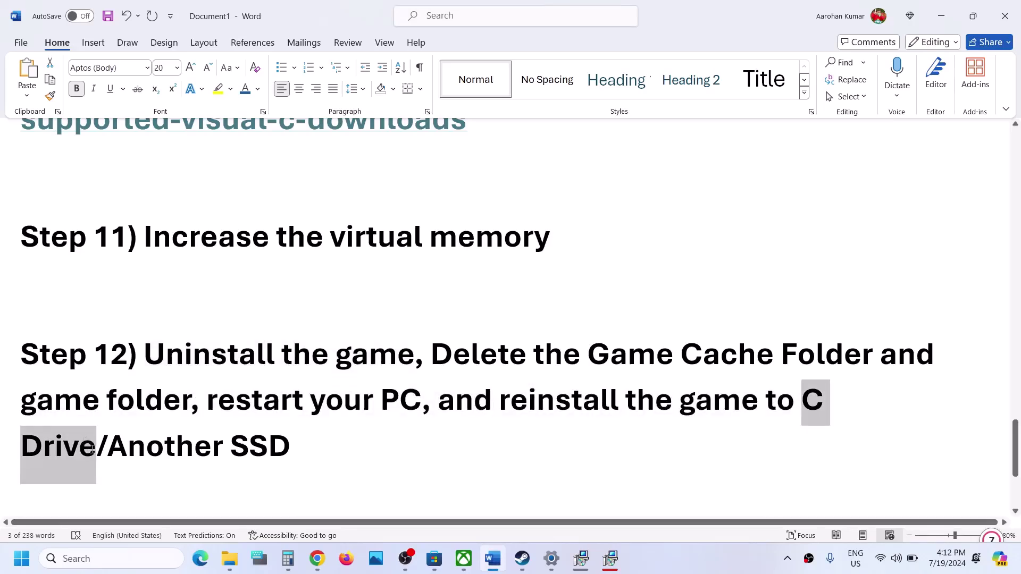
left_click(94, 453)
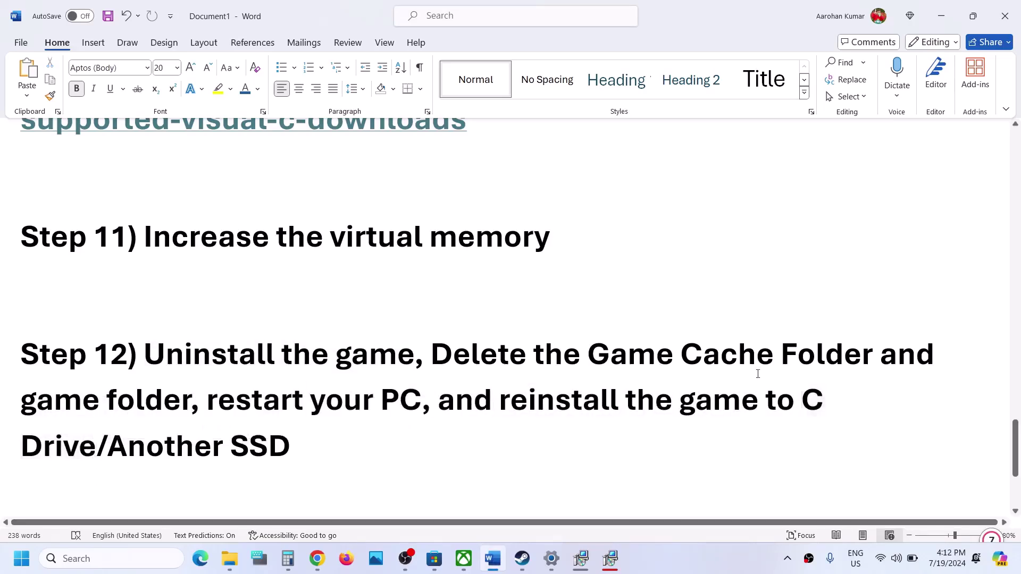
left_click_drag(627, 400, 96, 451)
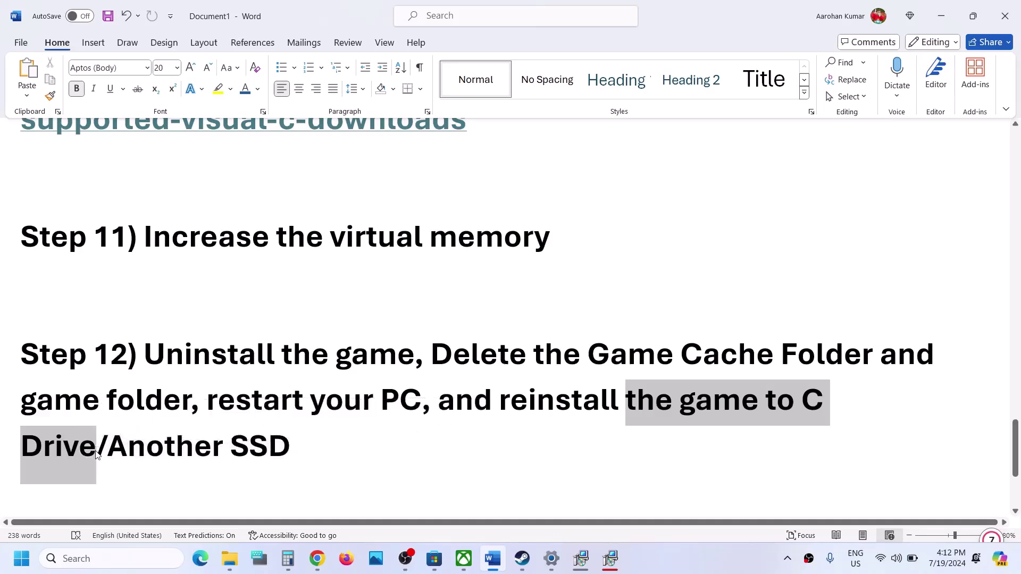
left_click(95, 453)
left_click_drag(760, 383, 281, 439)
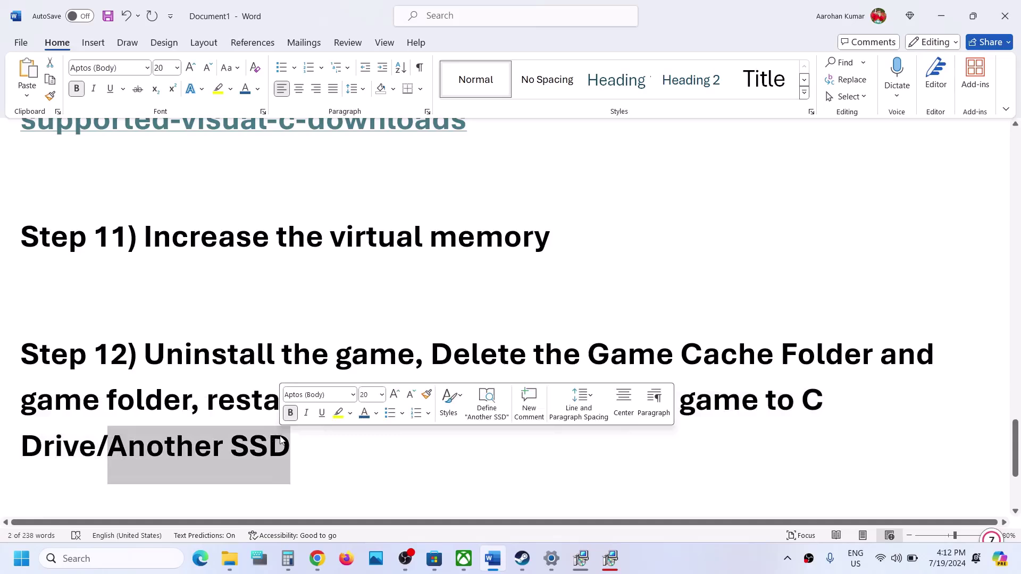
Read Step 13 in the document about installing the game from Microsoft Store/Xbox App or vice versa.
scroll(281, 439, "down", 4)
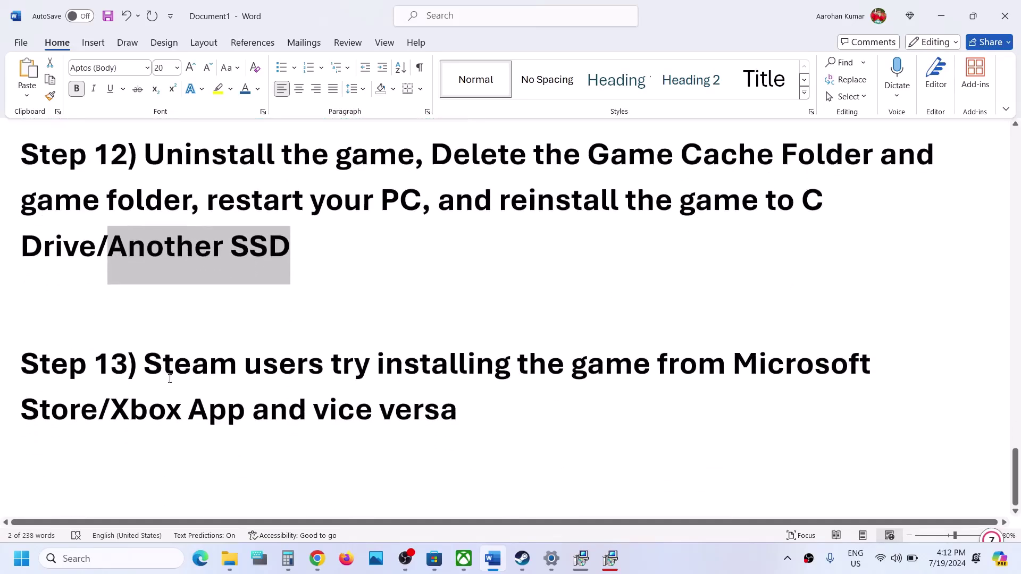
left_click(146, 368)
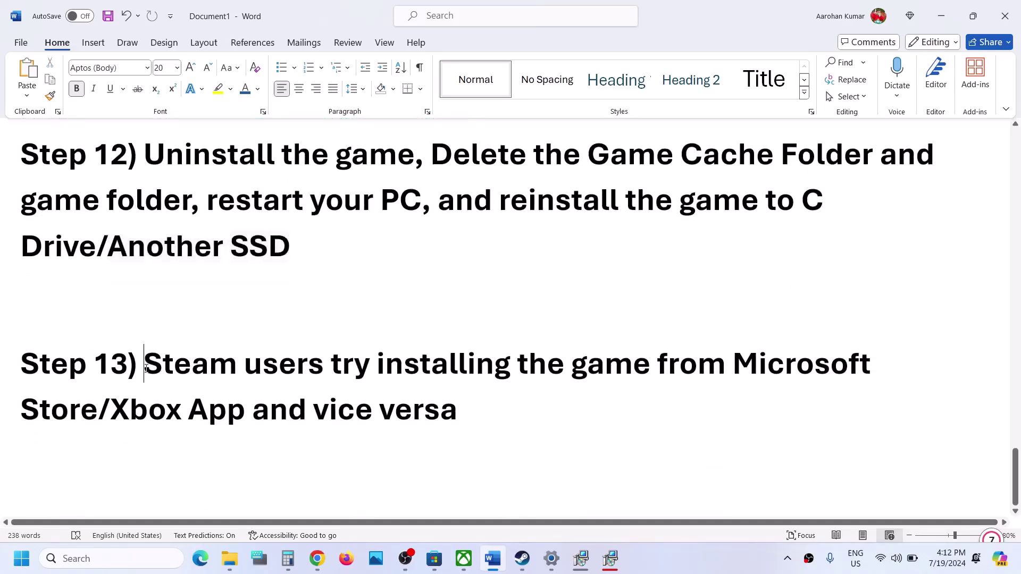
left_click_drag(146, 368, 22, 292)
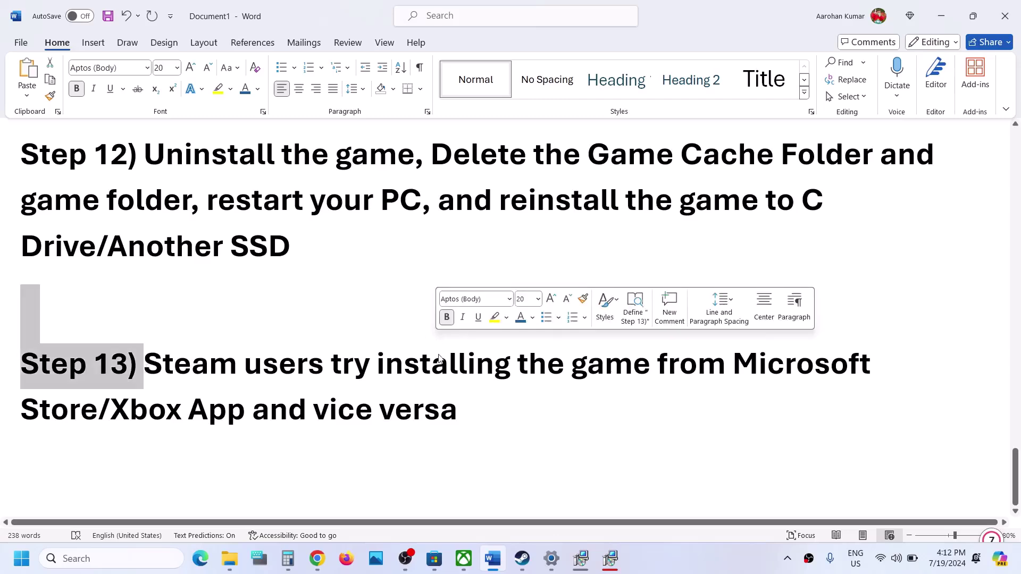
Check the Asphalt Legends Unite page in Steam, and switch to the game's page in Microsoft Store.
left_click(522, 558)
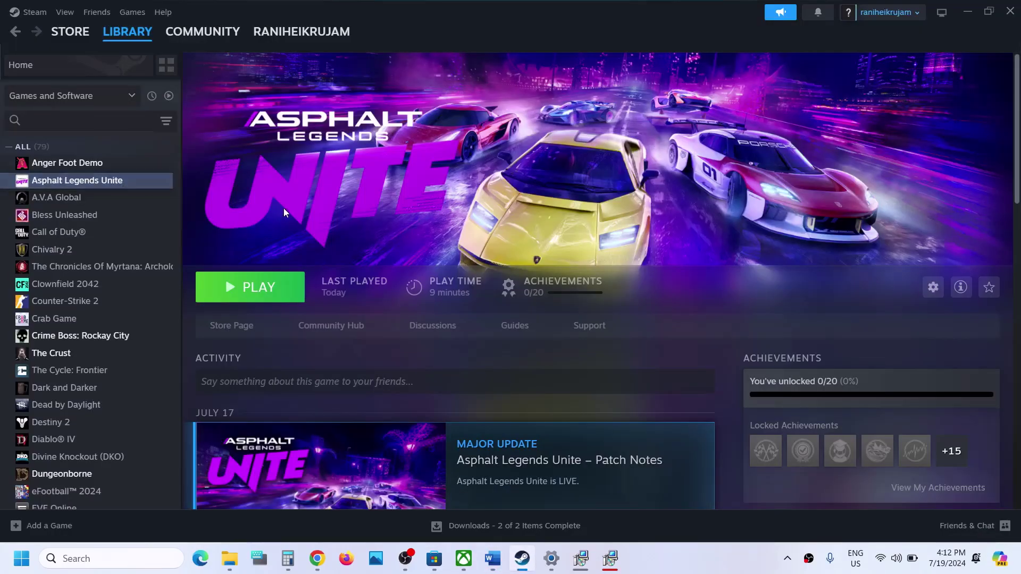
mouse_move(498, 559)
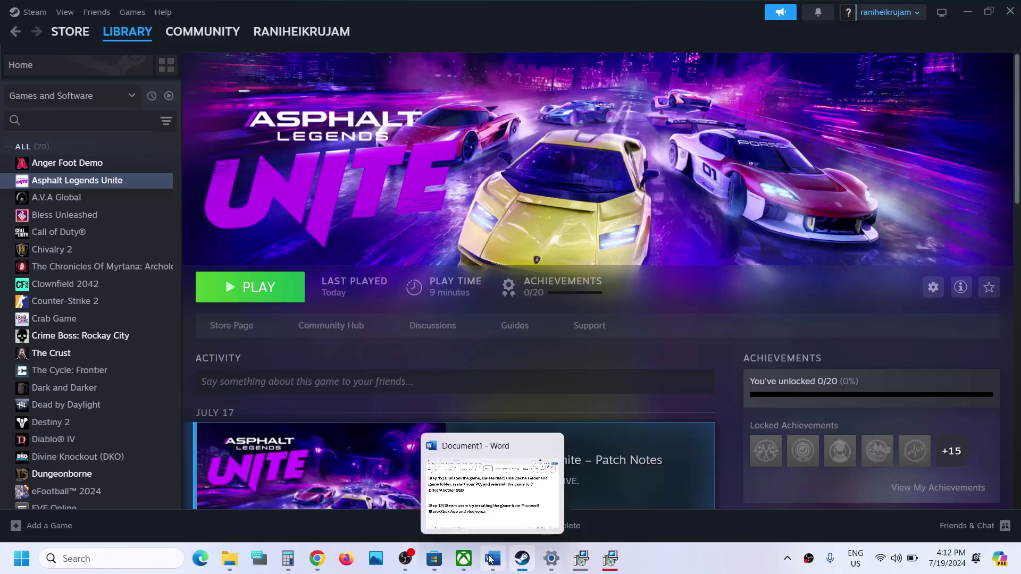
left_click(435, 561)
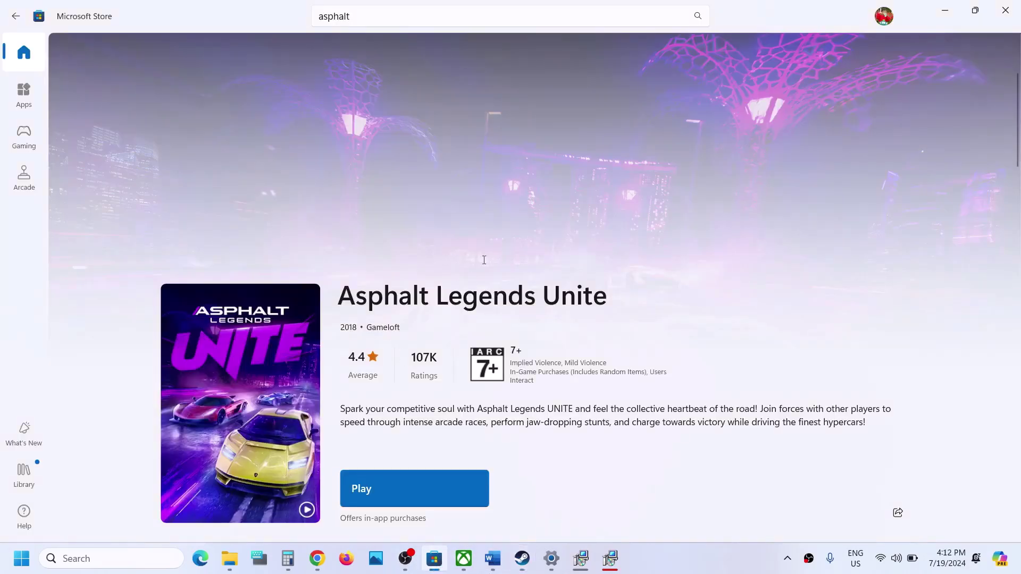
Show the Microsoft Store search suggestions for "asphalt", dismiss them, and switch to Steam.
left_click(392, 16)
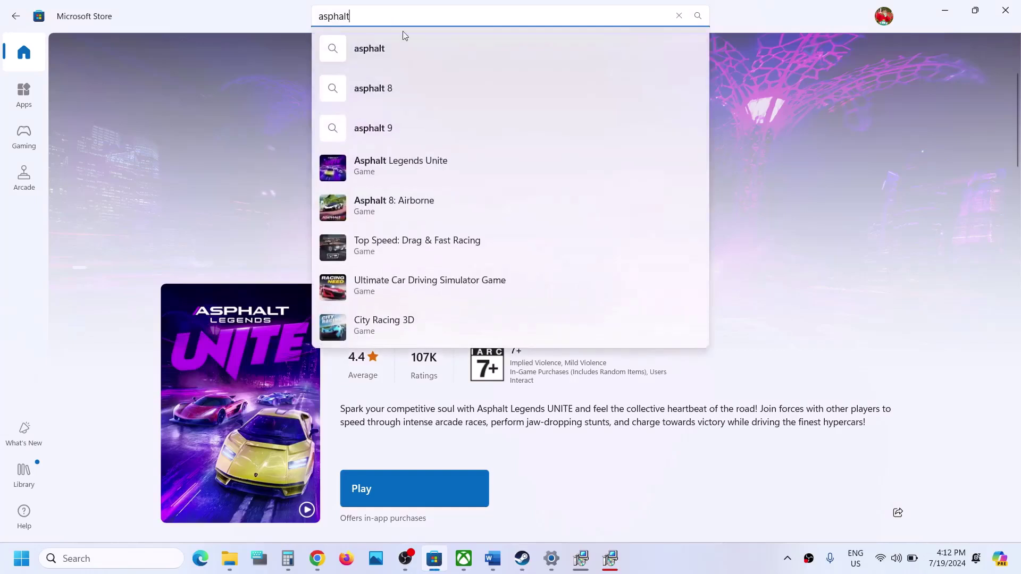
left_click(266, 178)
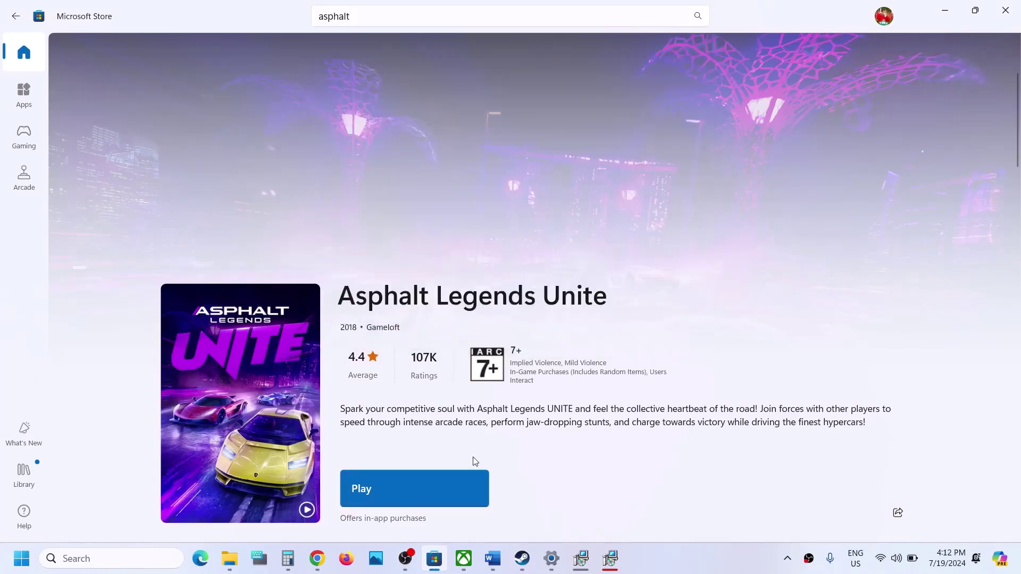
left_click(472, 560)
left_click(522, 558)
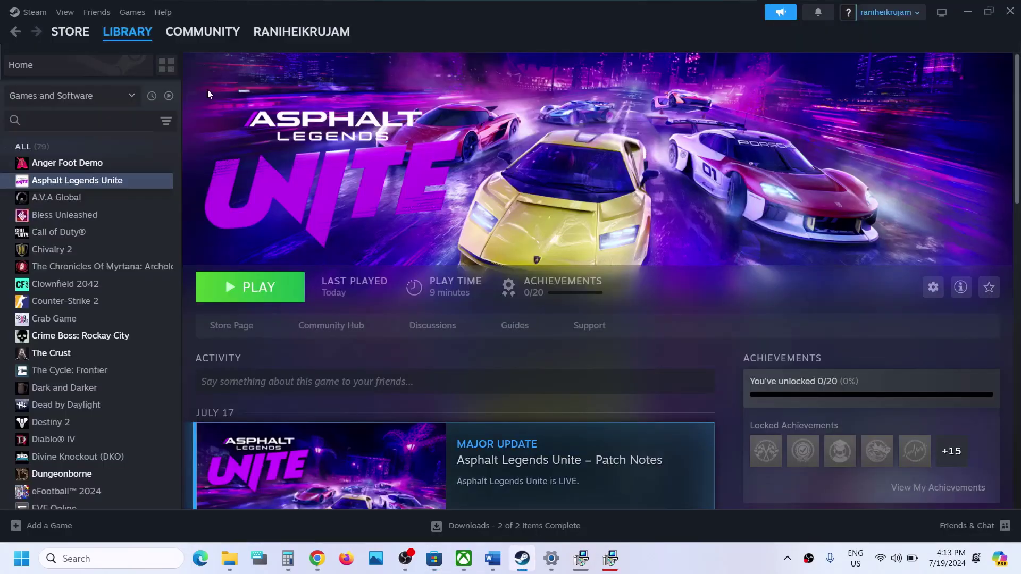
Search the Steam store for "asph" and open the Asphalt Legends Unite store page.
left_click(83, 34)
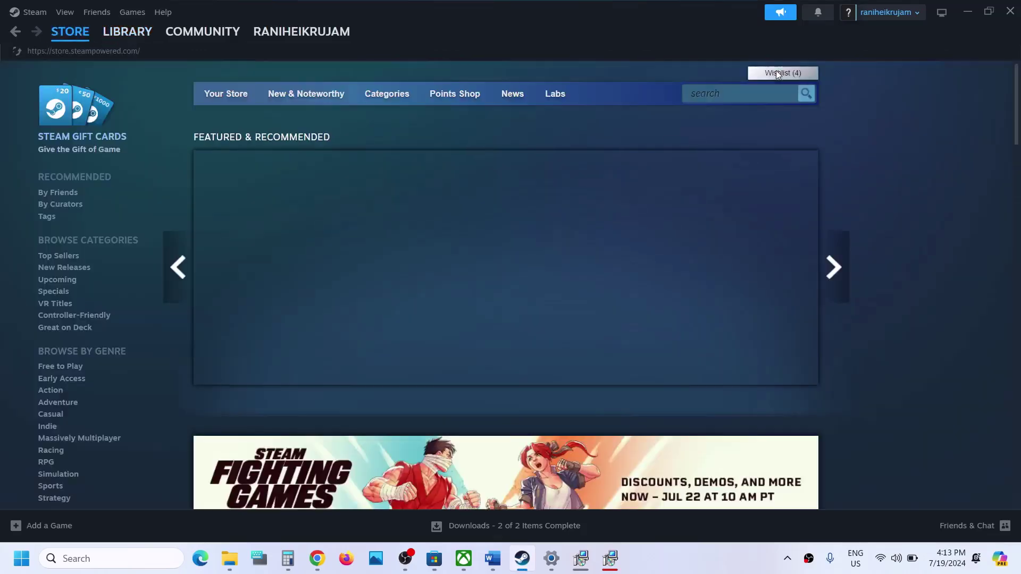
left_click(710, 93)
type("asph")
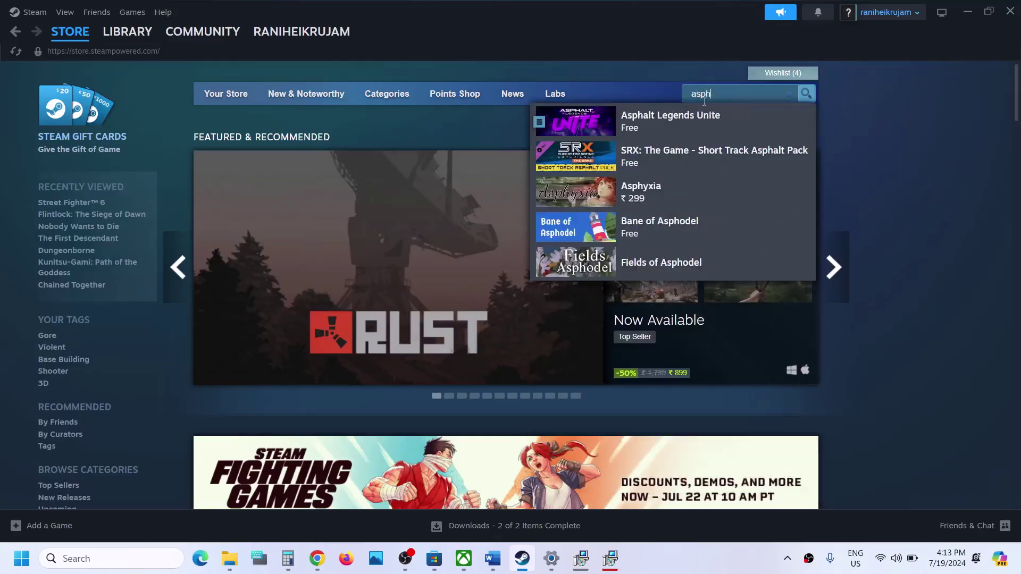
left_click(673, 128)
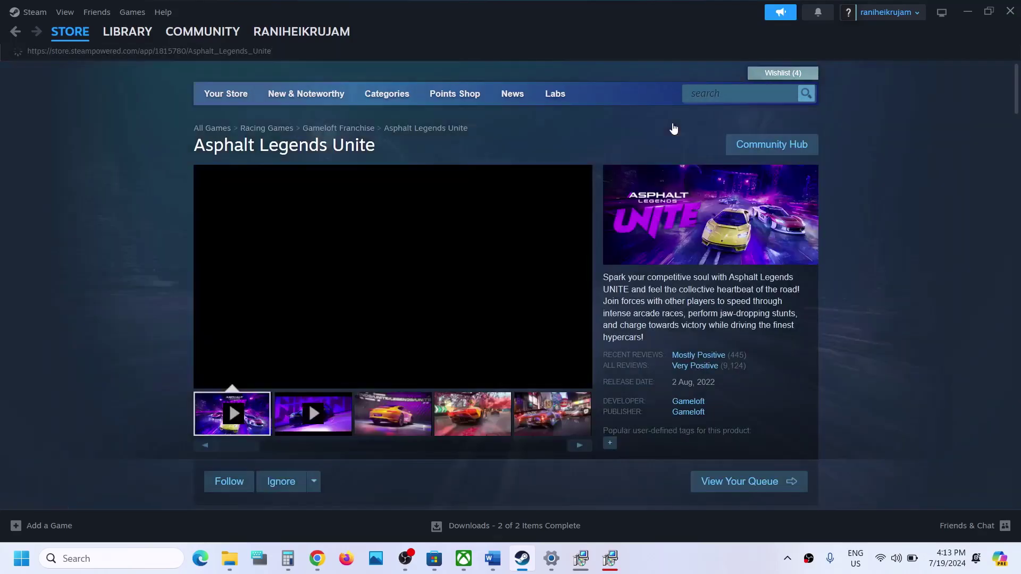
Examine the play and install section of the Asphalt Legends Unite store page, and return to the game's library page.
scroll(543, 290, "down", 4)
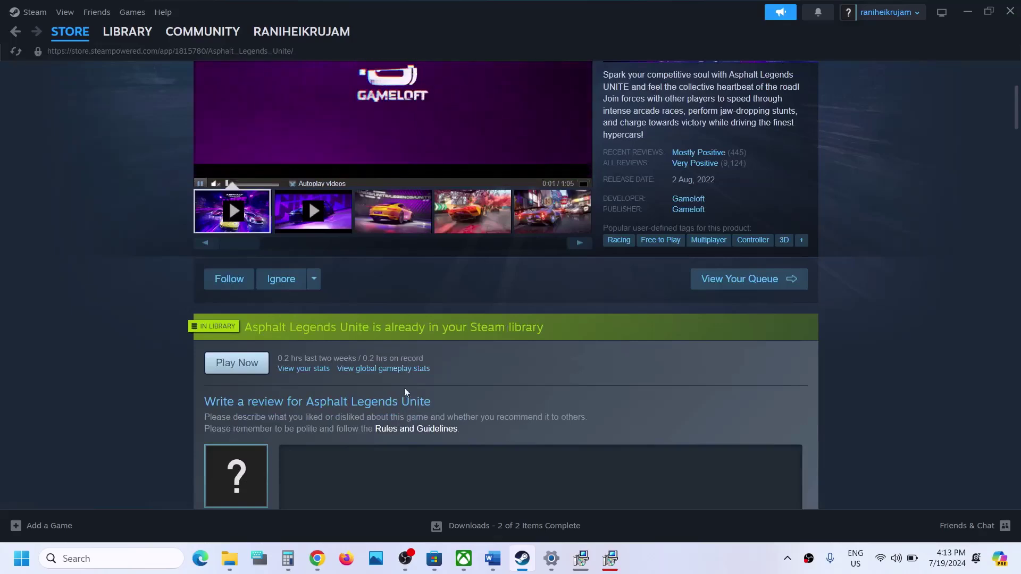
scroll(473, 361, "down", 5)
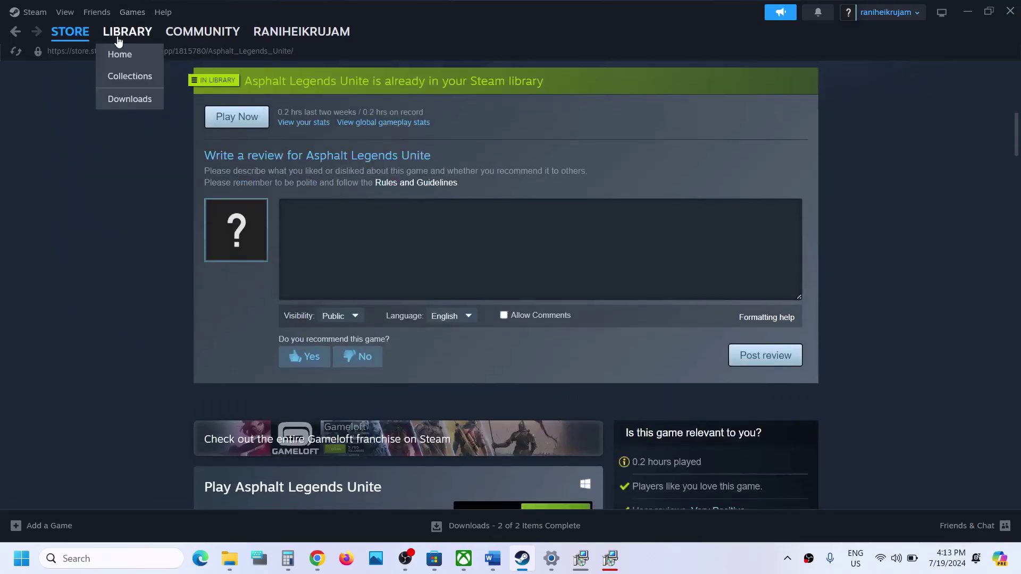
left_click(117, 36)
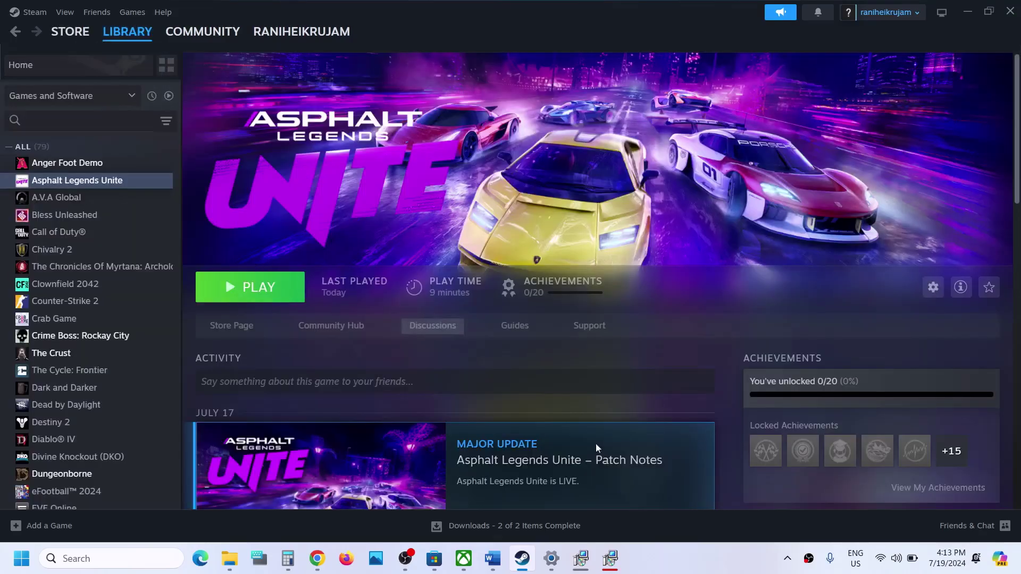